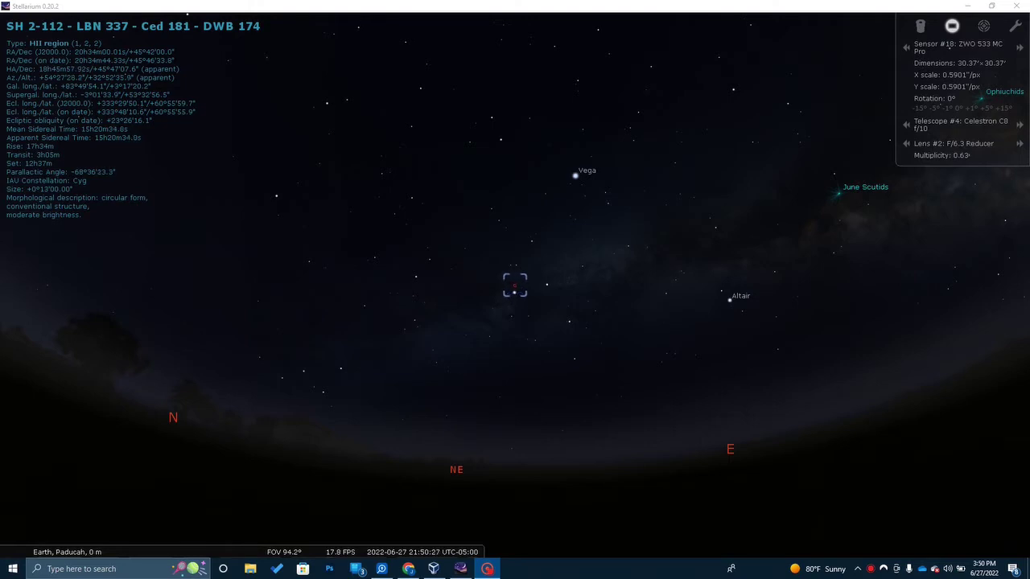
Swing the view toward the eastern horizon and centre-zoom onto SH 2-112
{"action": "scroll", "coordinate": [642, 359], "scroll_direction": "down", "scroll_amount": 3}
{"action": "left_click_drag", "start_coordinate": [812, 345], "coordinate": [720, 363]}
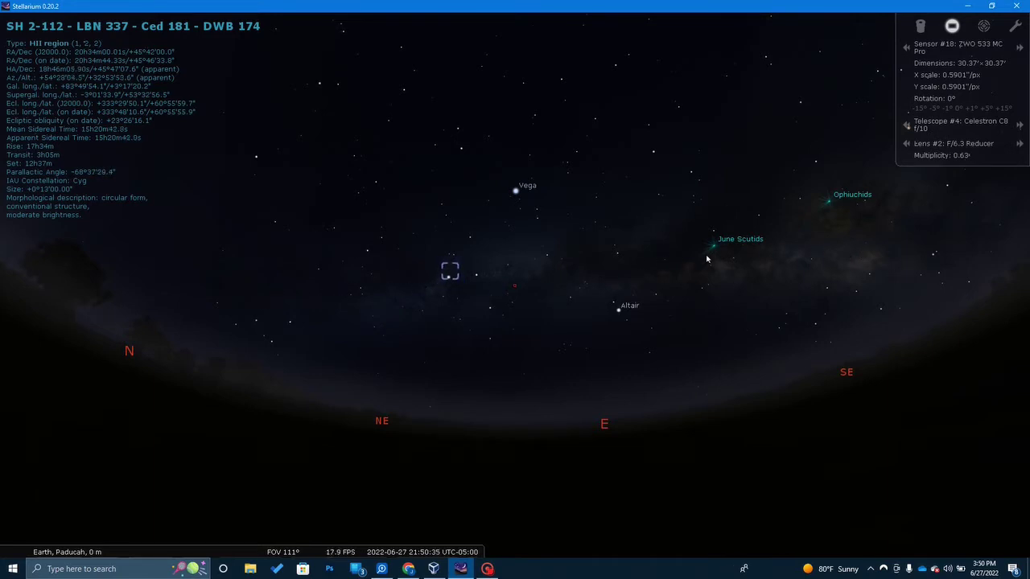
{"action": "key", "text": "slash"}
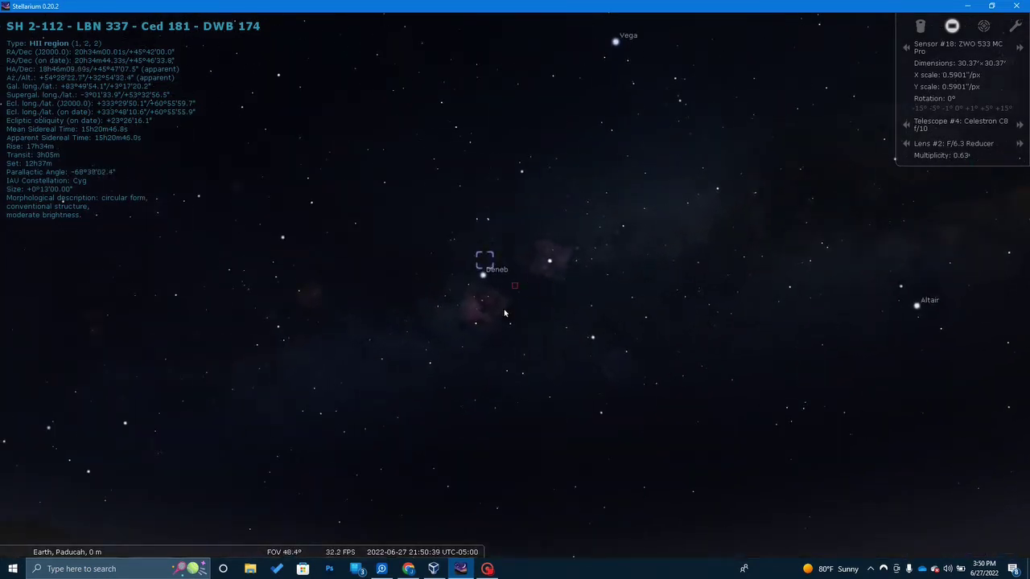
{"action": "scroll", "coordinate": [475, 275], "scroll_direction": "up", "scroll_amount": 2}
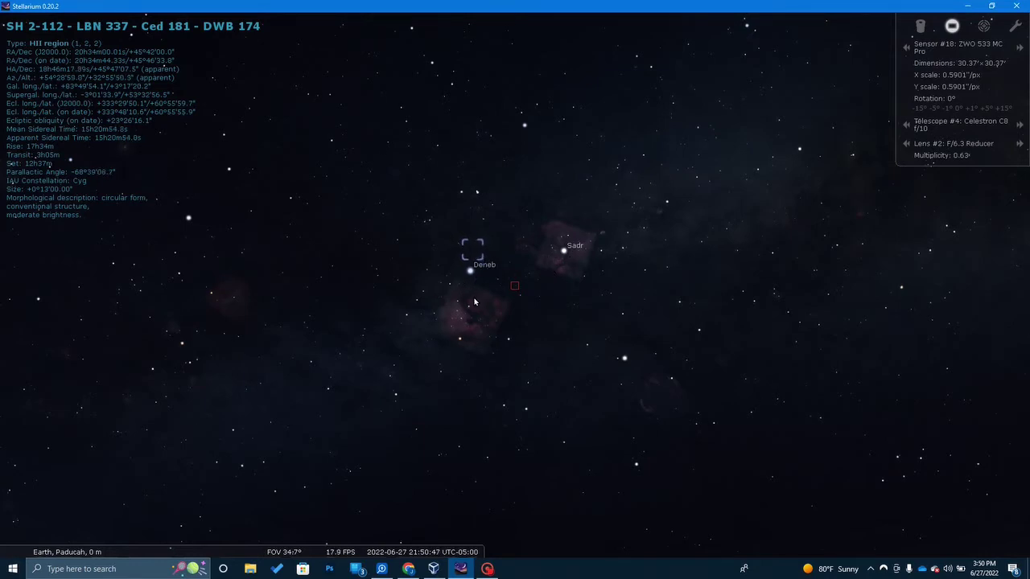
{"action": "scroll", "coordinate": [463, 296], "scroll_direction": "up", "scroll_amount": 3}
{"action": "scroll", "coordinate": [462, 298], "scroll_direction": "up", "scroll_amount": 2}
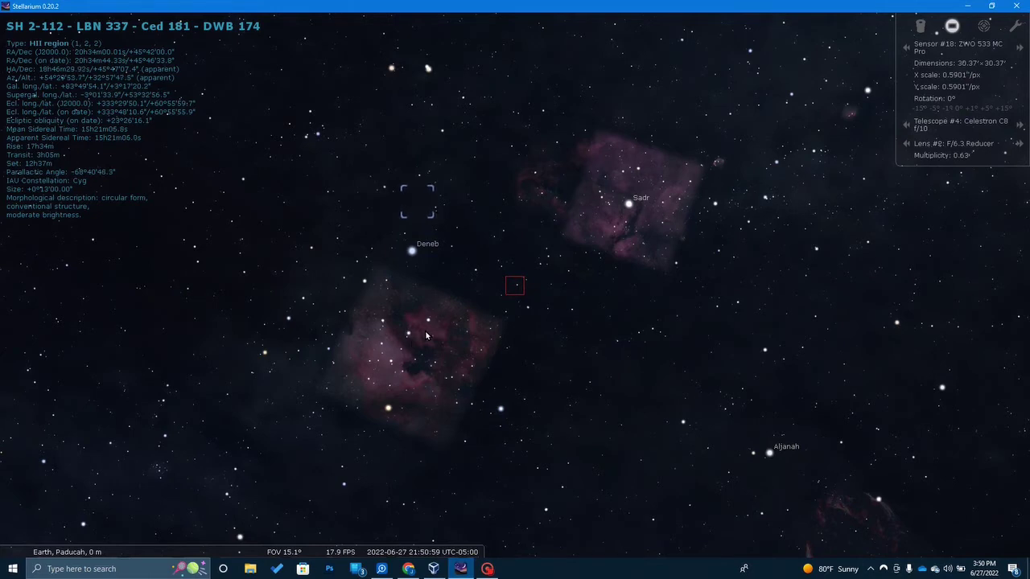
Pan and zoom around the Sadr nebula and select the star HIP 98418
{"action": "left_click_drag", "start_coordinate": [711, 458], "coordinate": [681, 358]}
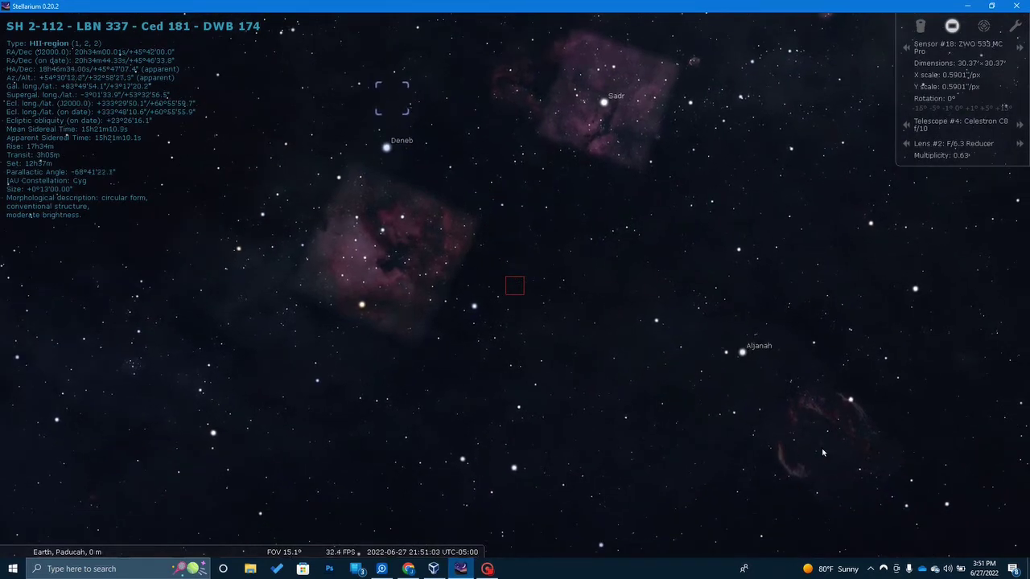
{"action": "left_click_drag", "start_coordinate": [581, 400], "coordinate": [600, 449]}
{"action": "left_click_drag", "start_coordinate": [742, 406], "coordinate": [726, 543]}
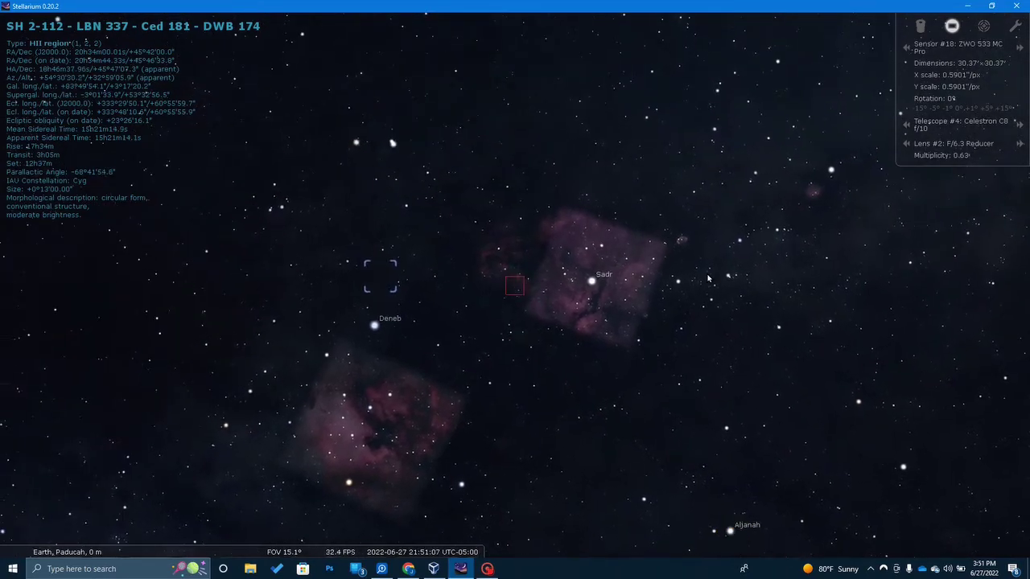
{"action": "left_click_drag", "start_coordinate": [738, 219], "coordinate": [738, 295]}
{"action": "scroll", "coordinate": [708, 323], "scroll_direction": "up", "scroll_amount": 1}
{"action": "scroll", "coordinate": [708, 324], "scroll_direction": "up", "scroll_amount": 2}
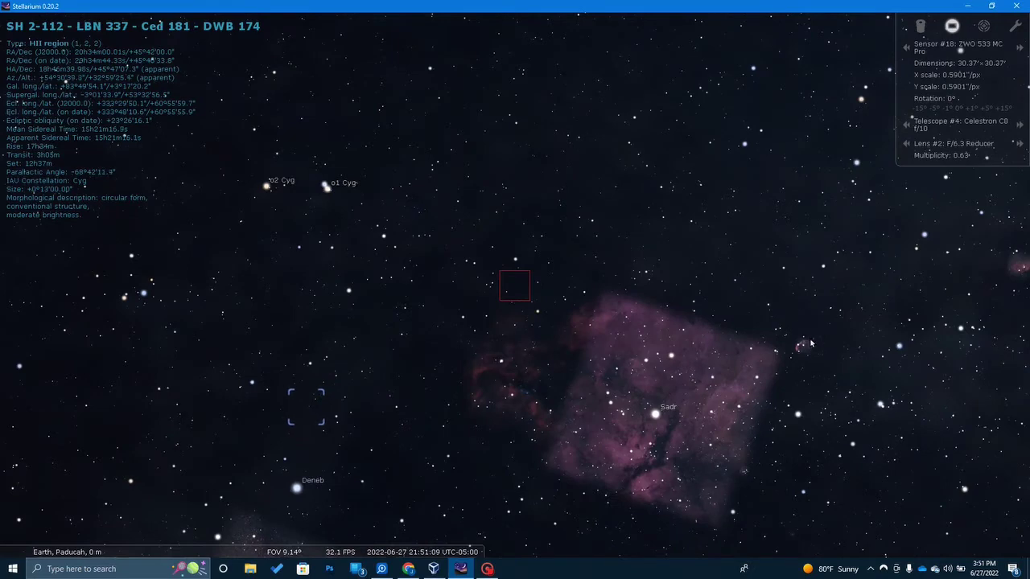
{"action": "left_click_drag", "start_coordinate": [758, 344], "coordinate": [508, 292]}
{"action": "left_click_drag", "start_coordinate": [728, 230], "coordinate": [601, 253]}
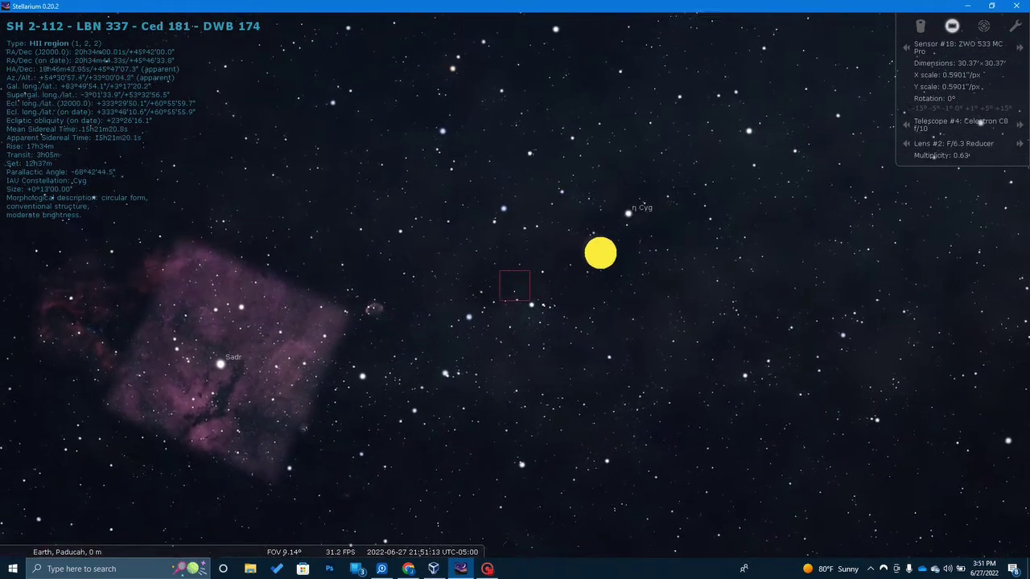
{"action": "left_click", "coordinate": [592, 251]}
{"action": "left_click_drag", "start_coordinate": [363, 260], "coordinate": [596, 230]}
{"action": "mouse_move", "coordinate": [5, 415]}
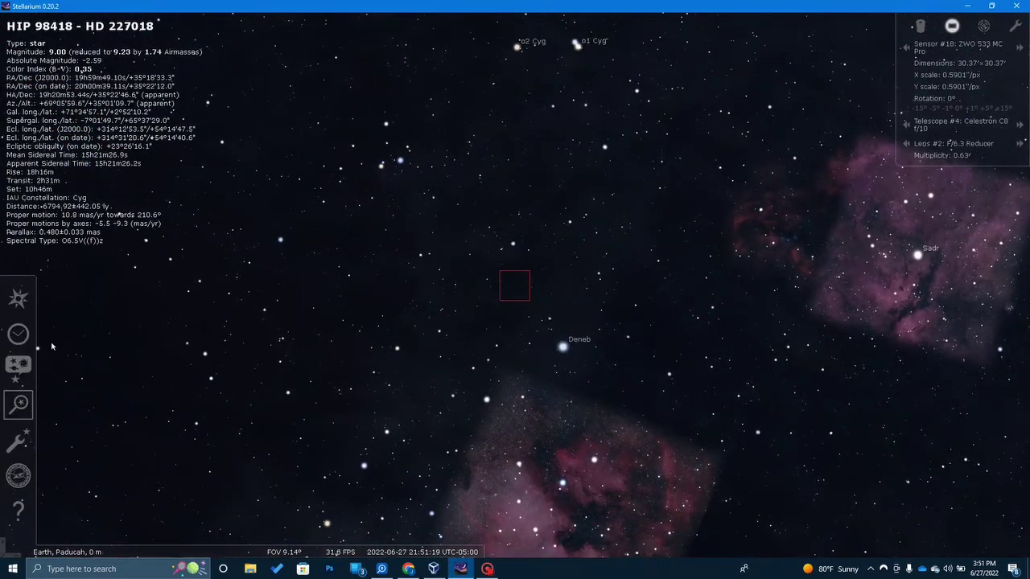
Search for sh2-112 and jump to the HII region SH 2-112
{"action": "left_click", "coordinate": [17, 404]}
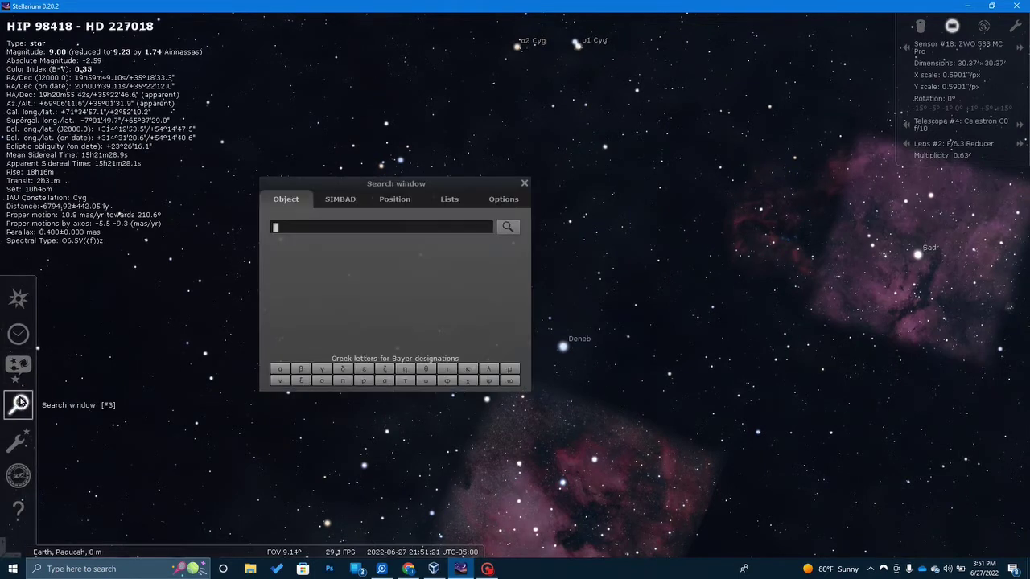
{"action": "type", "text": "sh2-112"}
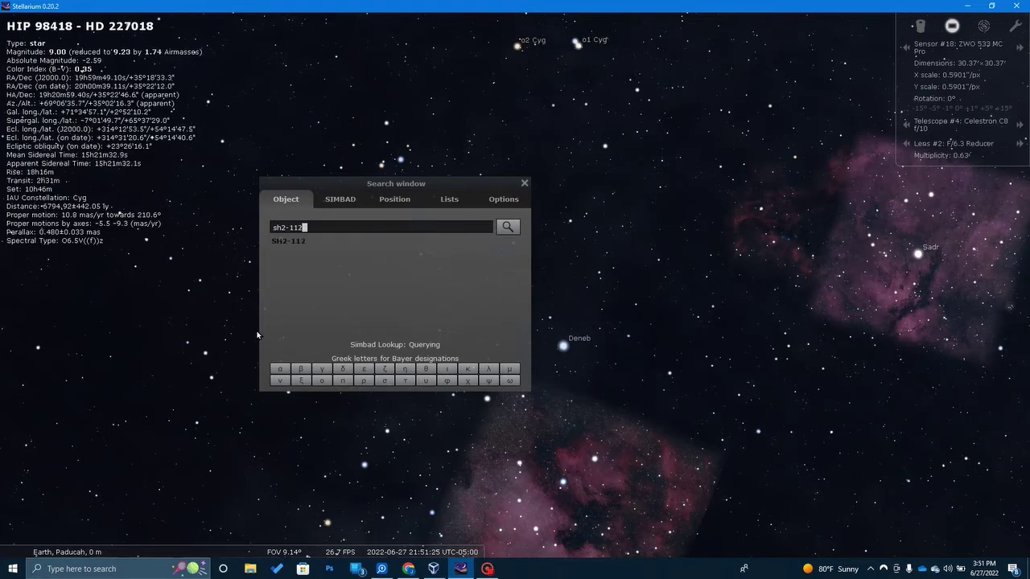
{"action": "key", "text": "Return"}
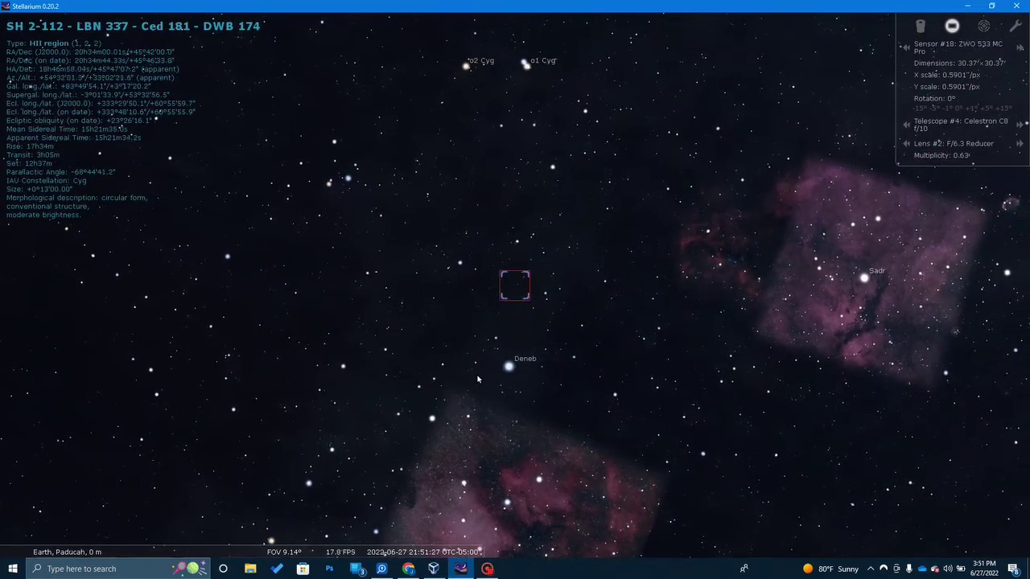
Zoom until SH 2-112 sits centred in the sensor frame, then switch to AstroBin's sh2-112 results
{"action": "scroll", "coordinate": [482, 370], "scroll_direction": "up", "scroll_amount": 5}
{"action": "scroll", "coordinate": [509, 326], "scroll_direction": "up", "scroll_amount": 6}
{"action": "scroll", "coordinate": [509, 326], "scroll_direction": "up", "scroll_amount": 2}
{"action": "scroll", "coordinate": [507, 326], "scroll_direction": "down", "scroll_amount": 2}
{"action": "scroll", "coordinate": [507, 331], "scroll_direction": "up", "scroll_amount": 1}
{"action": "scroll", "coordinate": [506, 330], "scroll_direction": "up", "scroll_amount": 1}
{"action": "scroll", "coordinate": [507, 331], "scroll_direction": "down", "scroll_amount": 1}
{"action": "scroll", "coordinate": [508, 331], "scroll_direction": "down", "scroll_amount": 1}
{"action": "scroll", "coordinate": [508, 330], "scroll_direction": "down", "scroll_amount": 1}
{"action": "scroll", "coordinate": [507, 329], "scroll_direction": "up", "scroll_amount": 2}
{"action": "scroll", "coordinate": [507, 328], "scroll_direction": "down", "scroll_amount": 2}
{"action": "scroll", "coordinate": [510, 332], "scroll_direction": "down", "scroll_amount": 1}
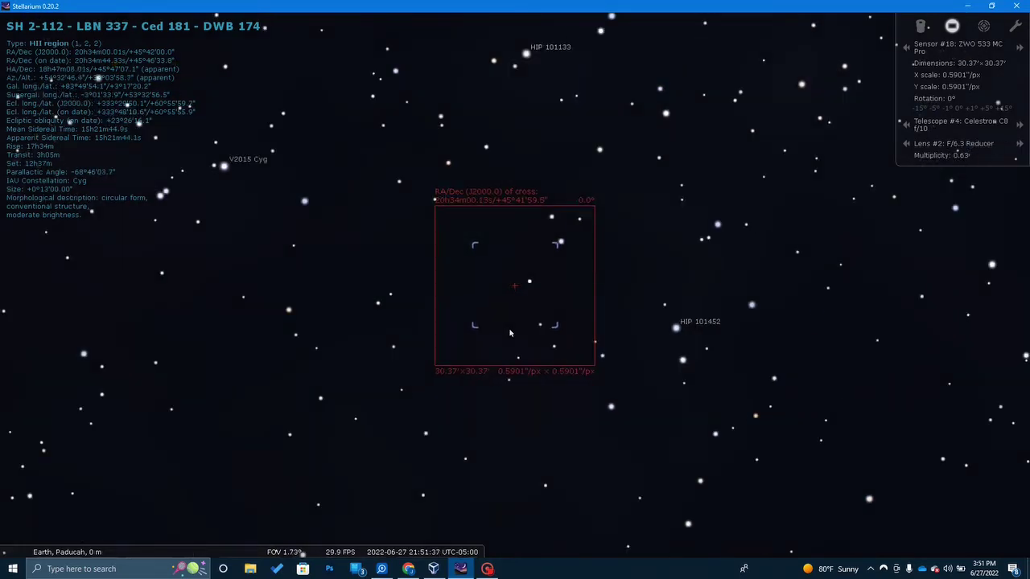
{"action": "scroll", "coordinate": [511, 332], "scroll_direction": "down", "scroll_amount": 3}
{"action": "scroll", "coordinate": [511, 338], "scroll_direction": "up", "scroll_amount": 1}
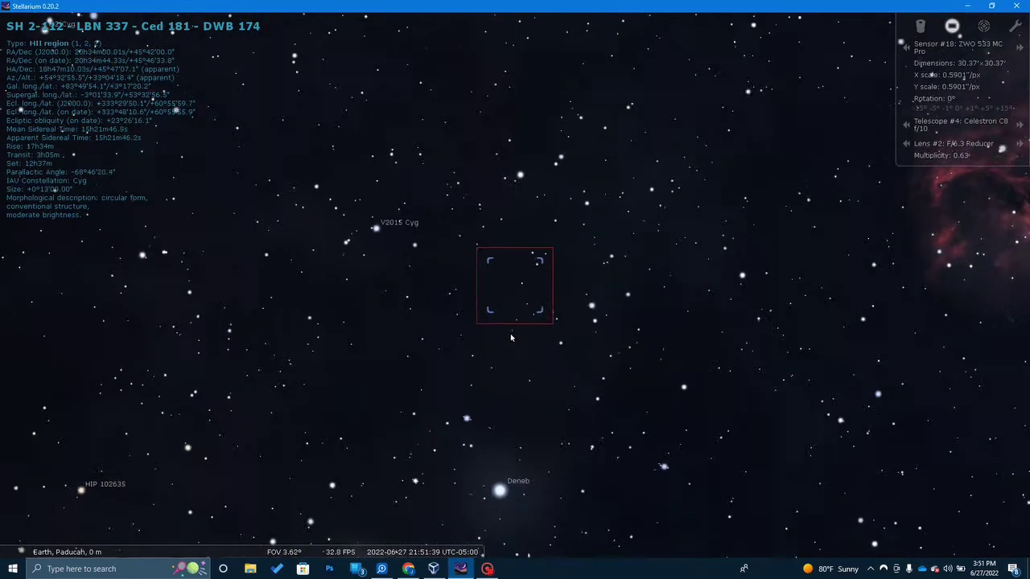
{"action": "scroll", "coordinate": [510, 337], "scroll_direction": "up", "scroll_amount": 1}
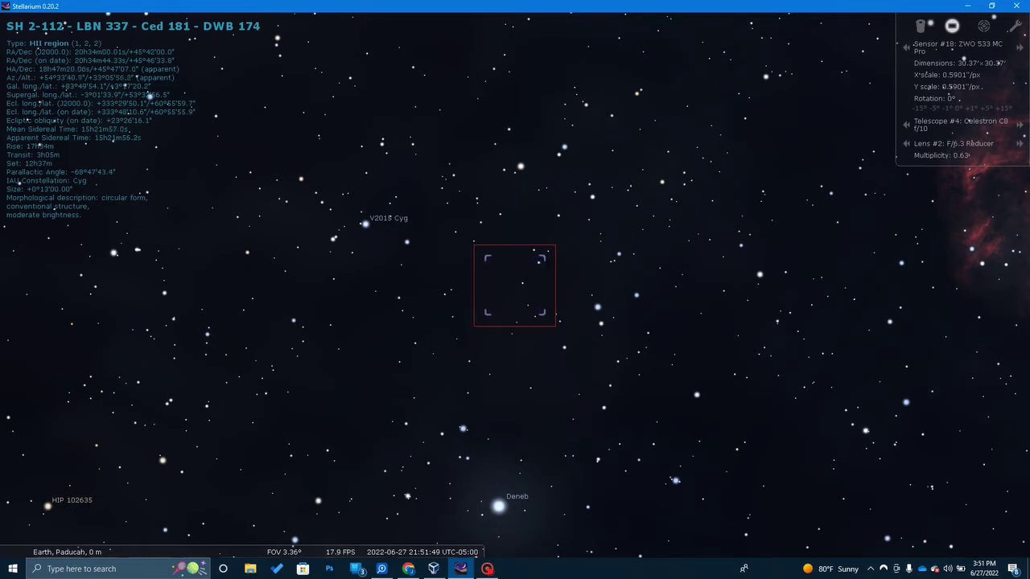
{"action": "key", "text": "alt+Tab"}
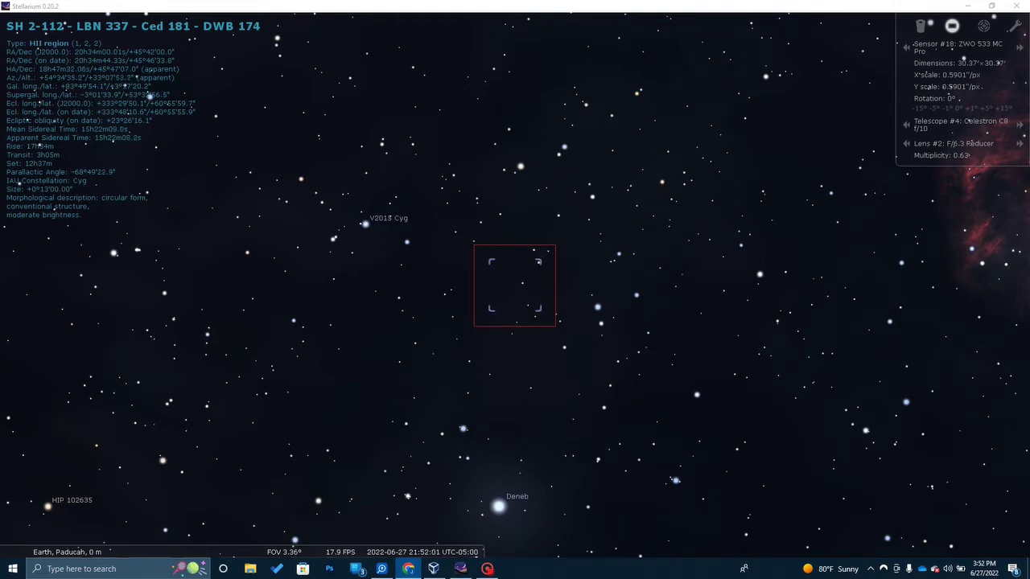
{"action": "key", "text": "alt+Tab"}
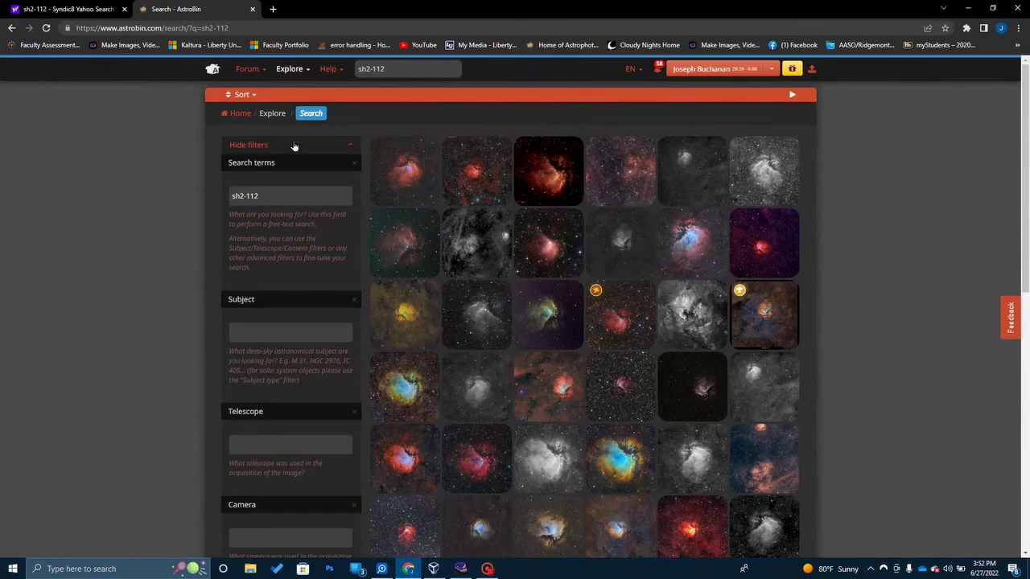
{"action": "left_click", "coordinate": [624, 324]}
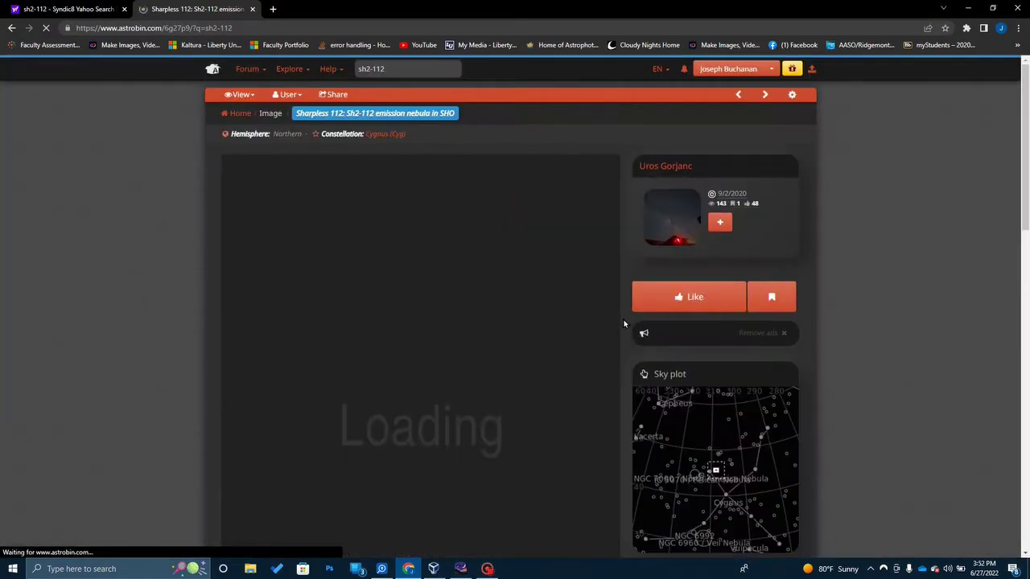
{"action": "scroll", "coordinate": [185, 339], "scroll_direction": "down", "scroll_amount": 2}
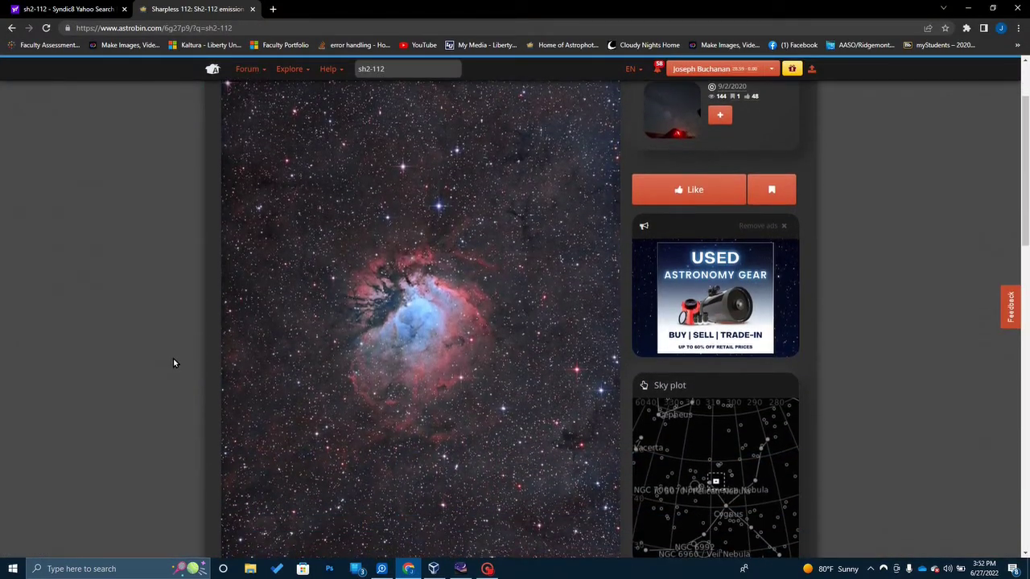
{"action": "scroll", "coordinate": [448, 279], "scroll_direction": "down", "scroll_amount": 1}
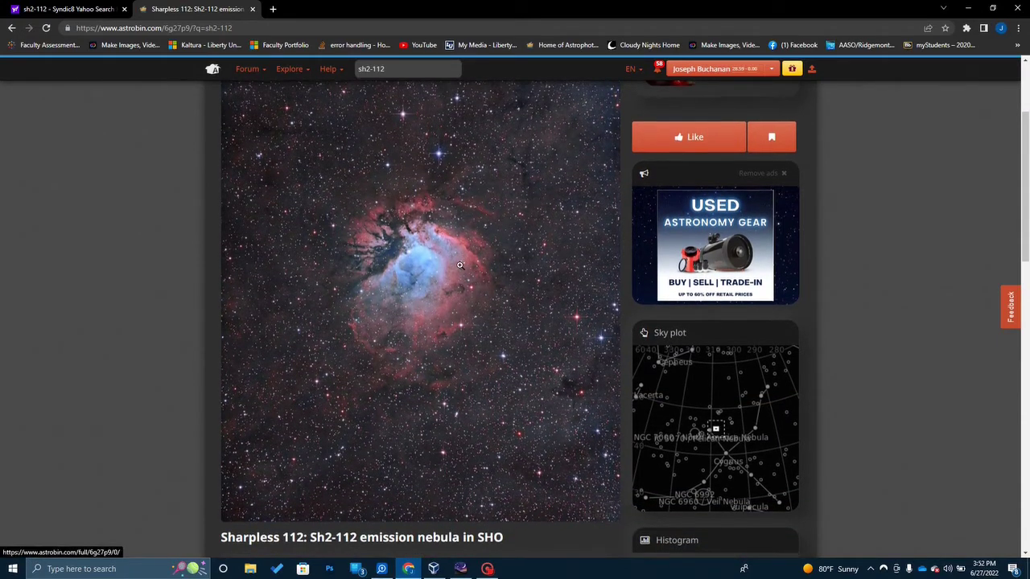
{"action": "scroll", "coordinate": [522, 254], "scroll_direction": "up", "scroll_amount": 1}
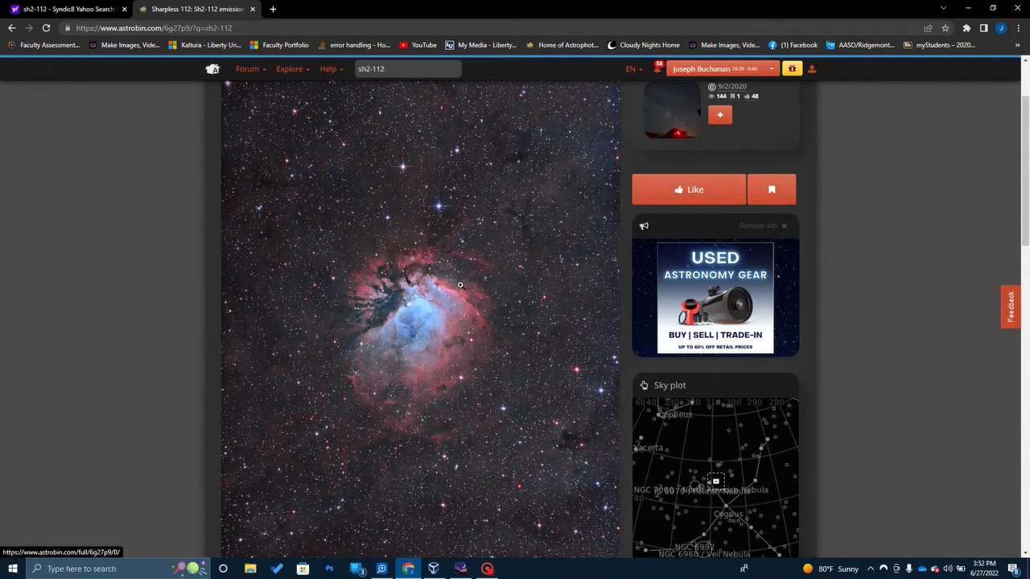
{"action": "scroll", "coordinate": [460, 284], "scroll_direction": "up", "scroll_amount": 2}
{"action": "scroll", "coordinate": [455, 278], "scroll_direction": "down", "scroll_amount": 1}
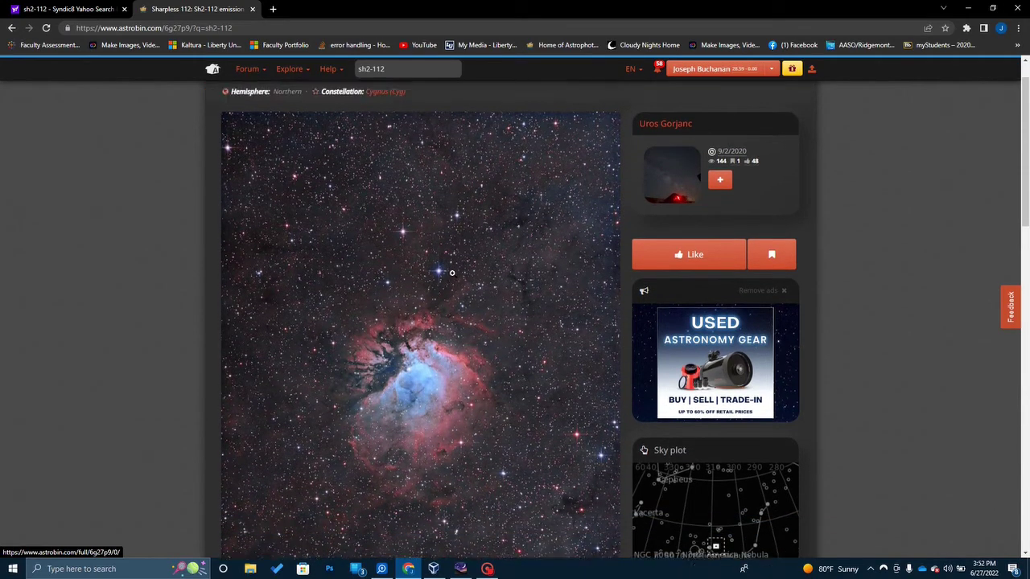
{"action": "scroll", "coordinate": [451, 273], "scroll_direction": "up", "scroll_amount": 1}
{"action": "left_click", "coordinate": [11, 27]}
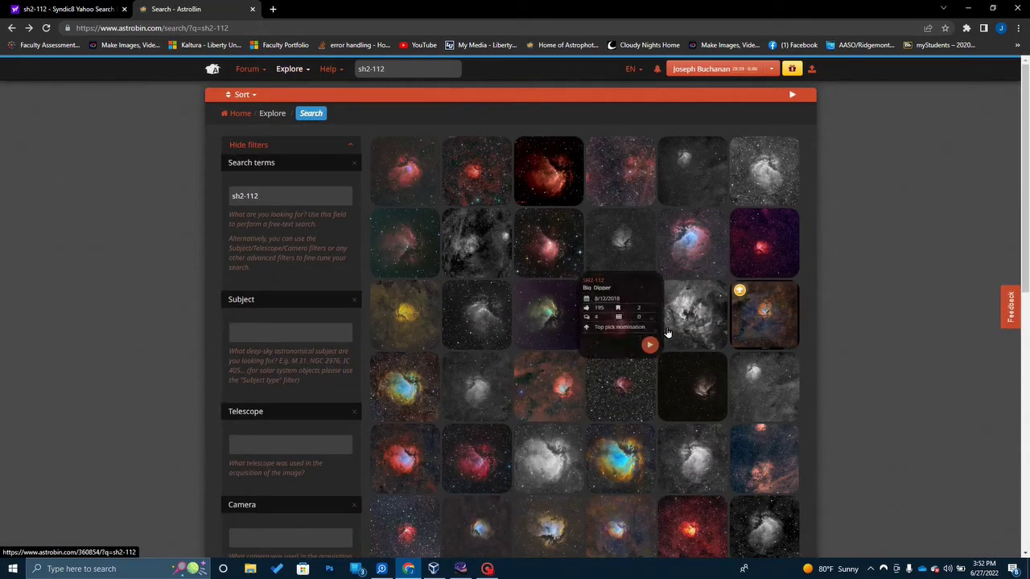
{"action": "mouse_move", "coordinate": [598, 152]}
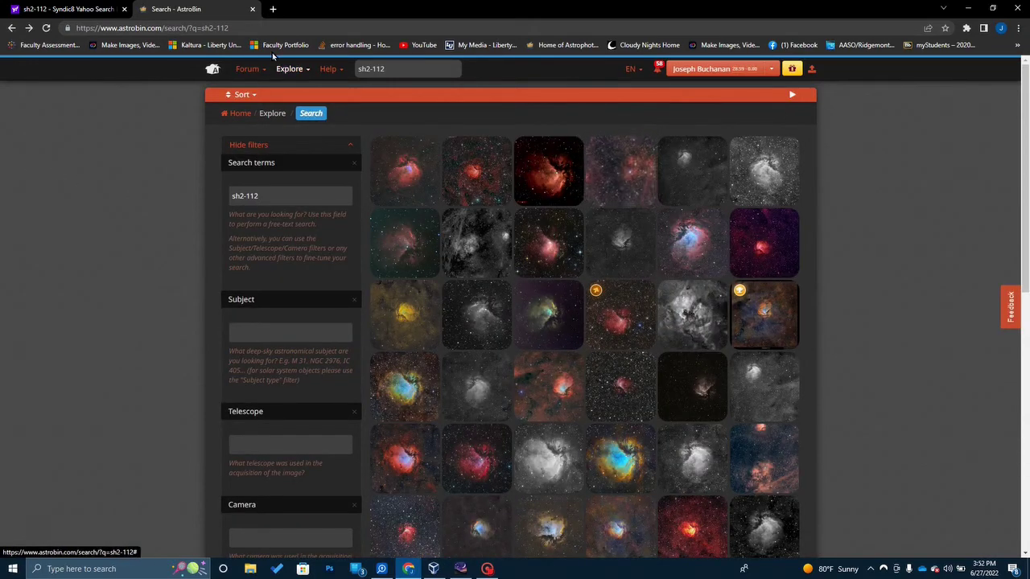
Close Chrome and zoom Stellarium out to about 10.8° FOV around SH 2-112's frame
{"action": "left_click", "coordinate": [1015, 8]}
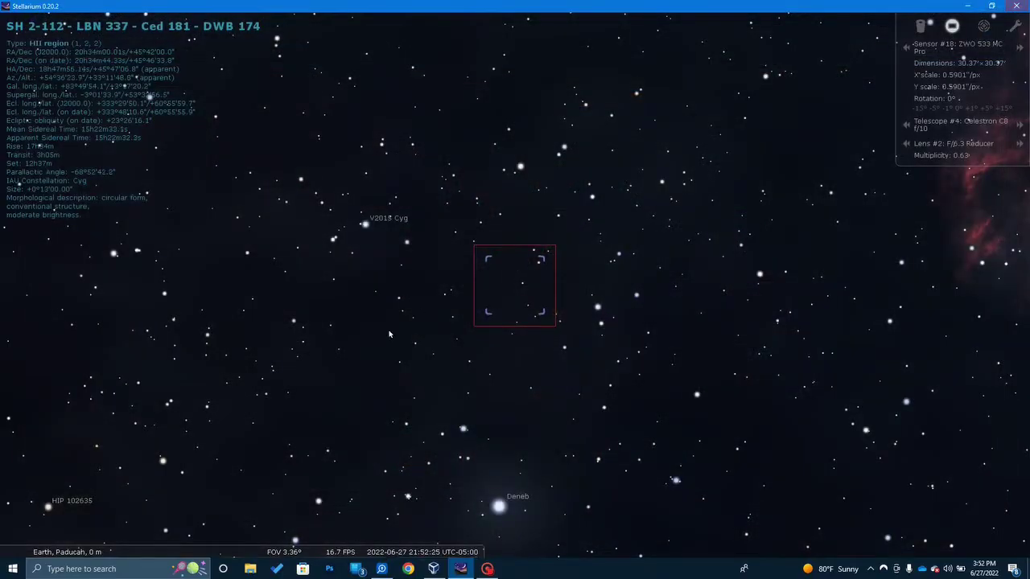
{"action": "scroll", "coordinate": [676, 297], "scroll_direction": "down", "scroll_amount": 4}
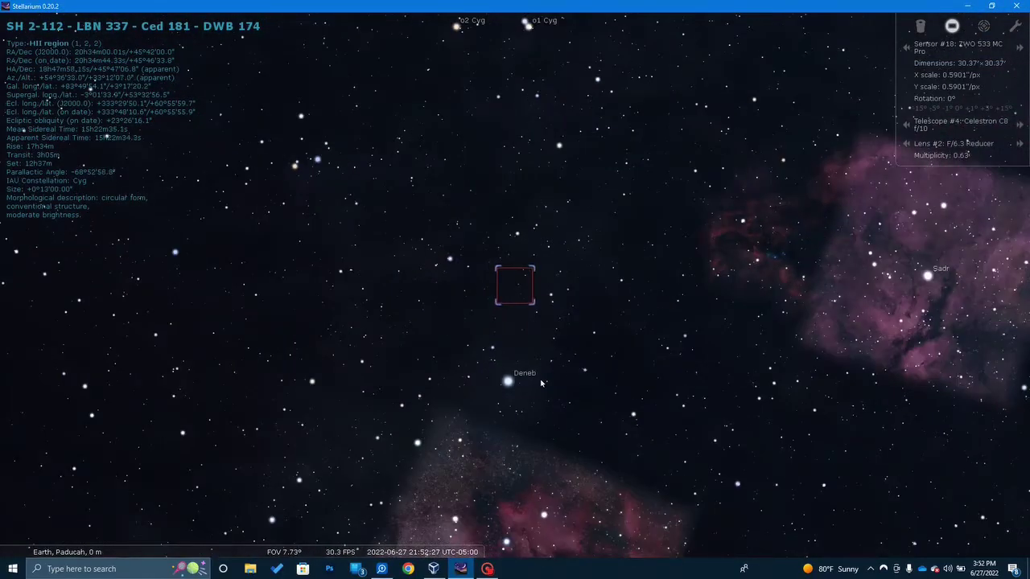
{"action": "scroll", "coordinate": [552, 379], "scroll_direction": "down", "scroll_amount": 1}
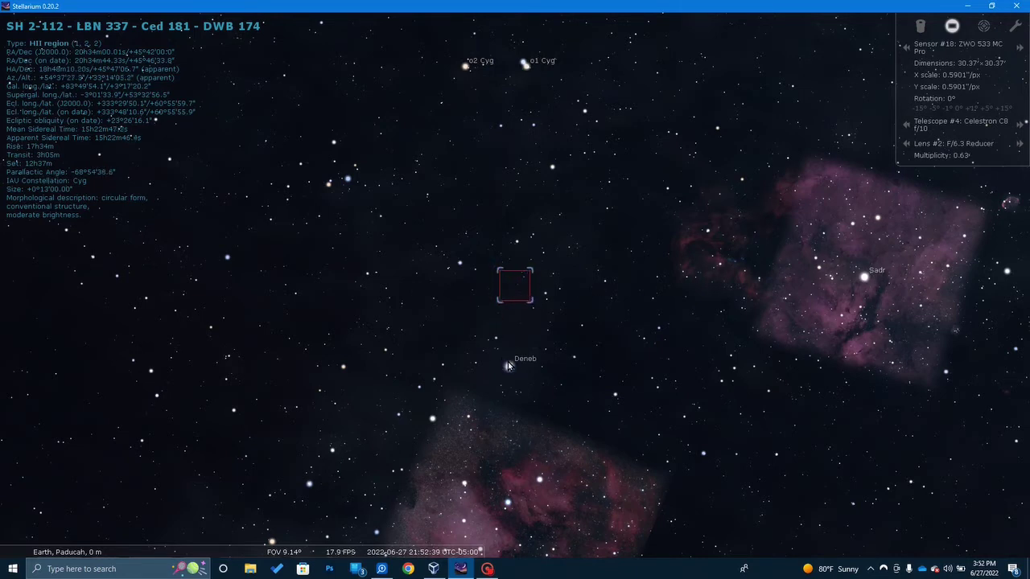
{"action": "scroll", "coordinate": [501, 490], "scroll_direction": "down", "scroll_amount": 1}
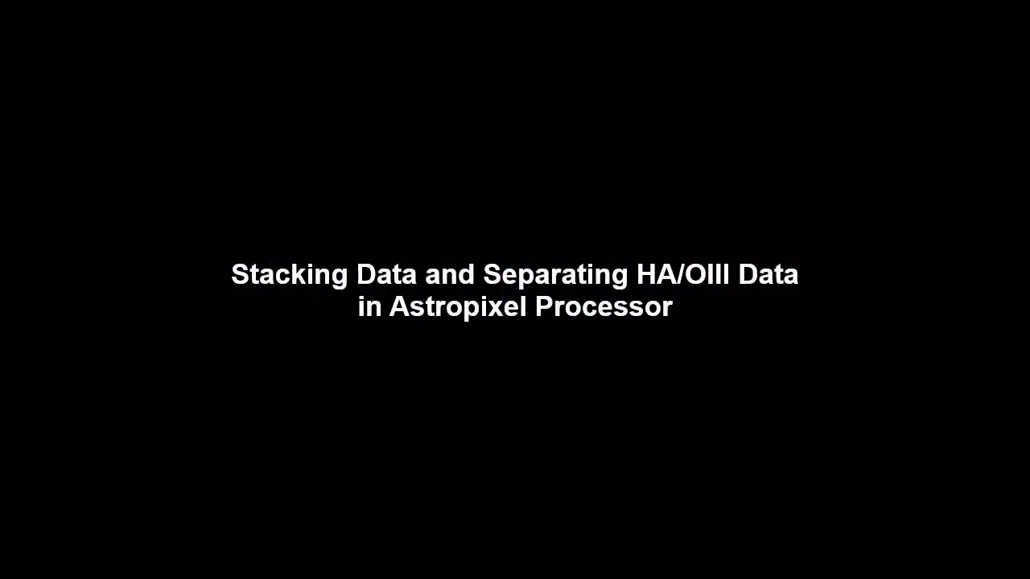
{"action": "left_click", "coordinate": [592, 121]}
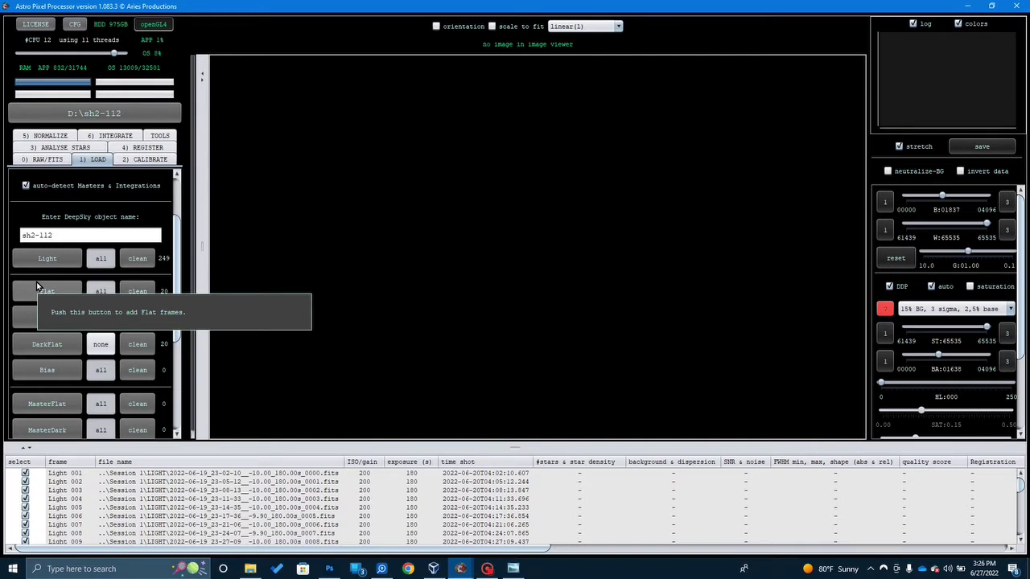
Choose 'Ha-OIII extract Ha' as the 0) RAW/FITS colour filter demosaic algorithm
{"action": "left_click", "coordinate": [29, 160]}
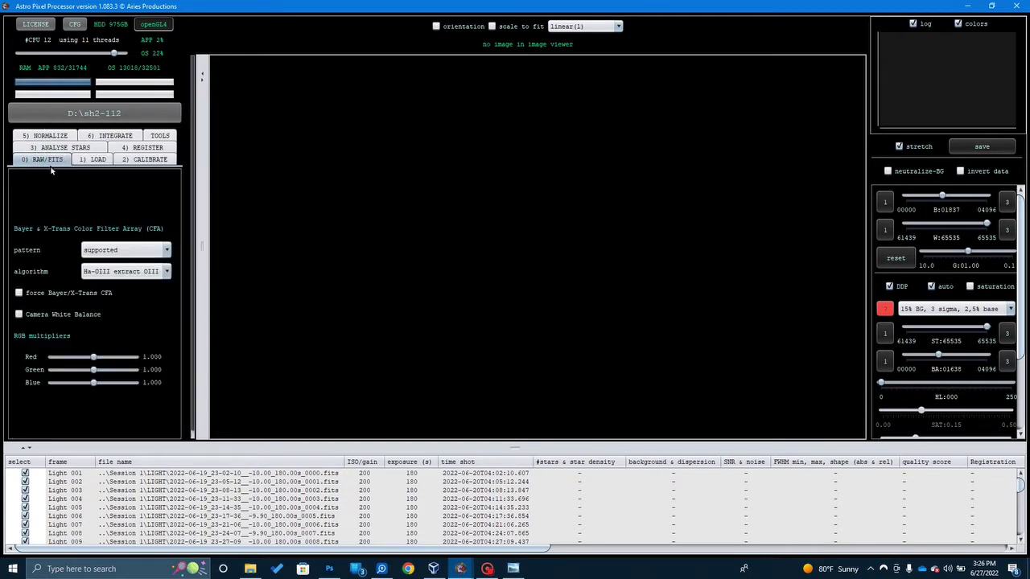
{"action": "left_click", "coordinate": [122, 273]}
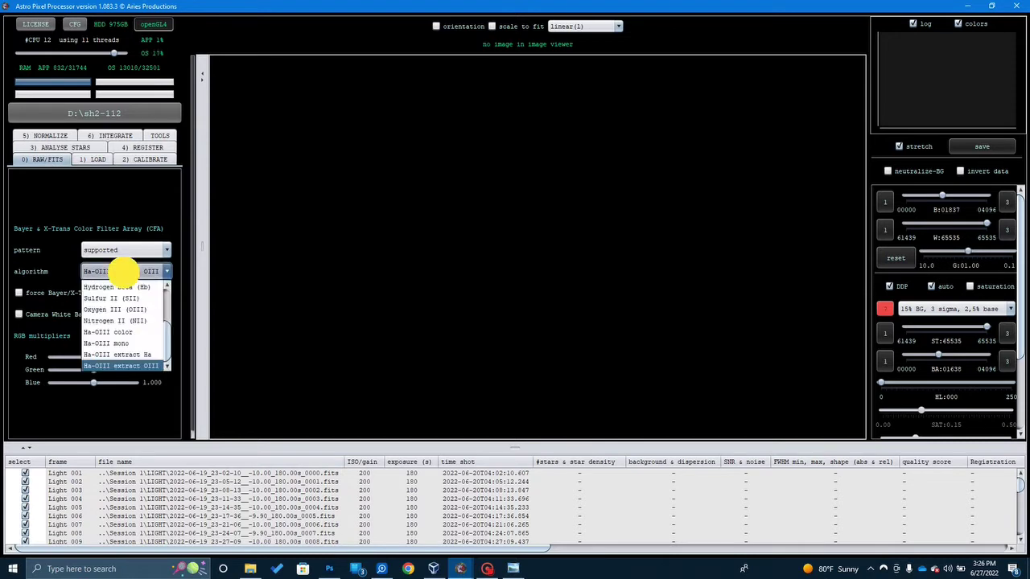
{"action": "left_click", "coordinate": [123, 354]}
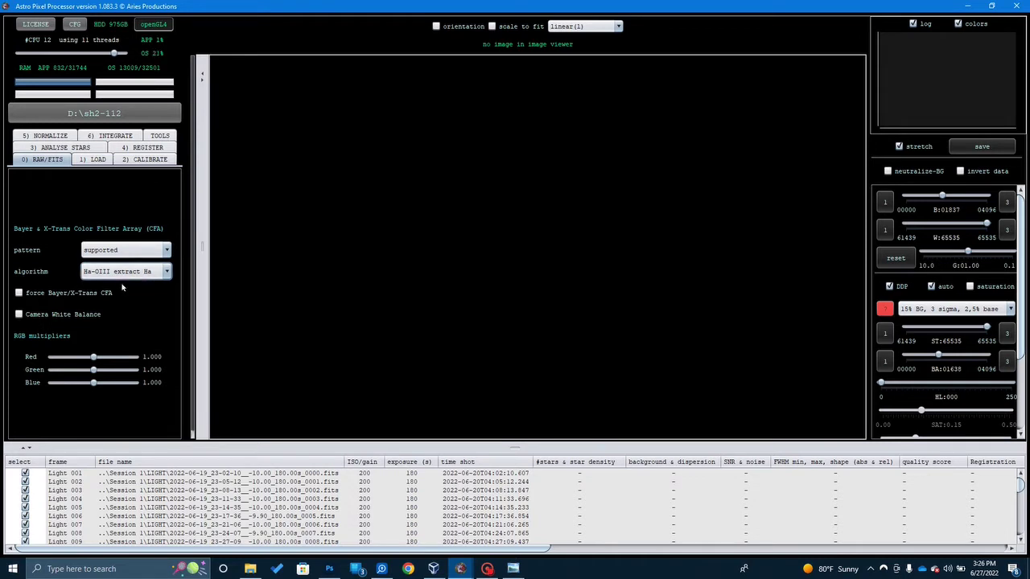
Review the 6) INTEGRATE options: winsorized rejection 6.0/3.0, 2nd-degree LNC with 6 iterations, MBB 15%
{"action": "left_click", "coordinate": [119, 137]}
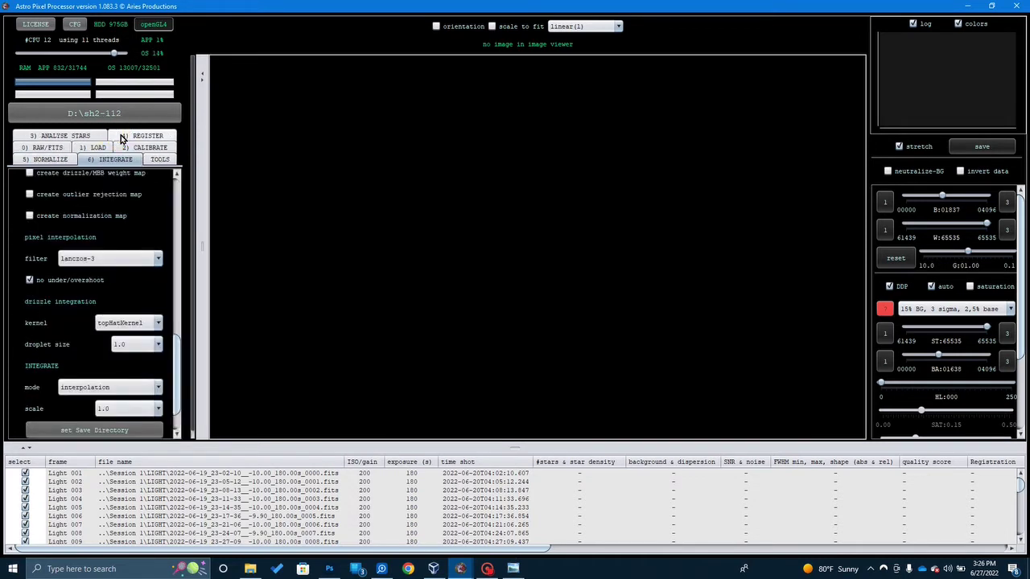
{"action": "scroll", "coordinate": [115, 280], "scroll_direction": "up", "scroll_amount": 8}
{"action": "scroll", "coordinate": [115, 281], "scroll_direction": "up", "scroll_amount": 4}
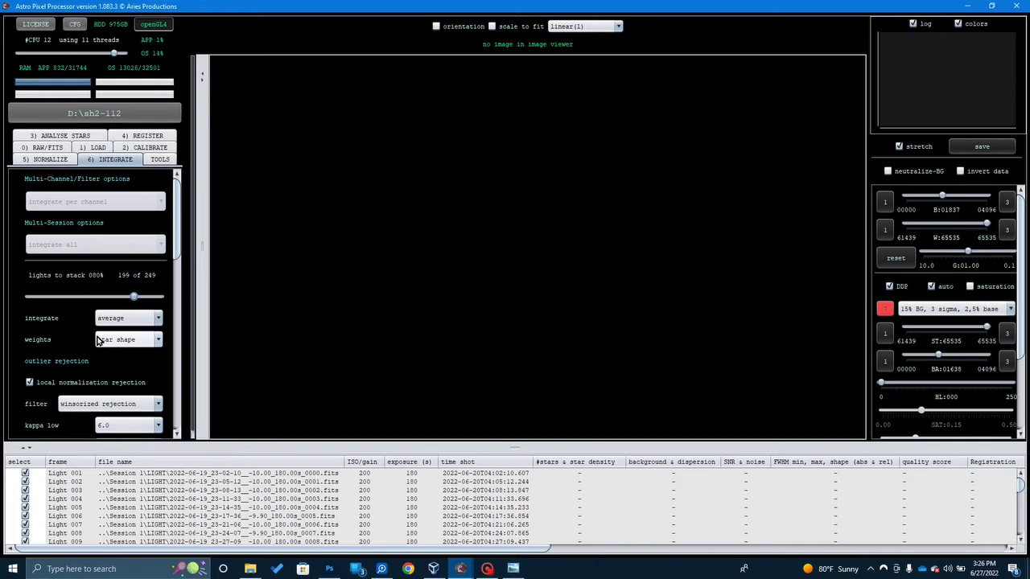
{"action": "scroll", "coordinate": [102, 348], "scroll_direction": "down", "scroll_amount": 3}
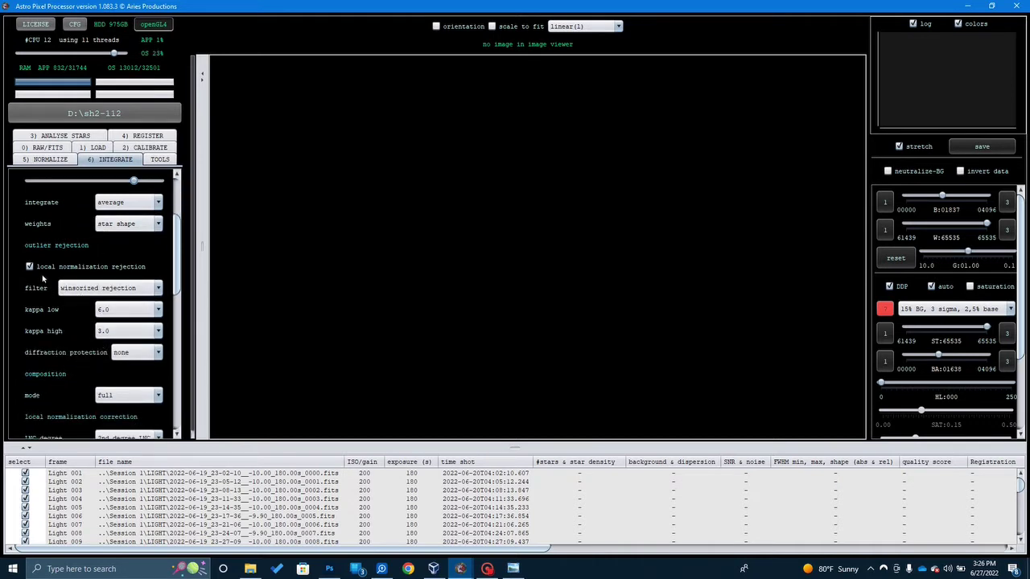
{"action": "scroll", "coordinate": [56, 363], "scroll_direction": "down", "scroll_amount": 3}
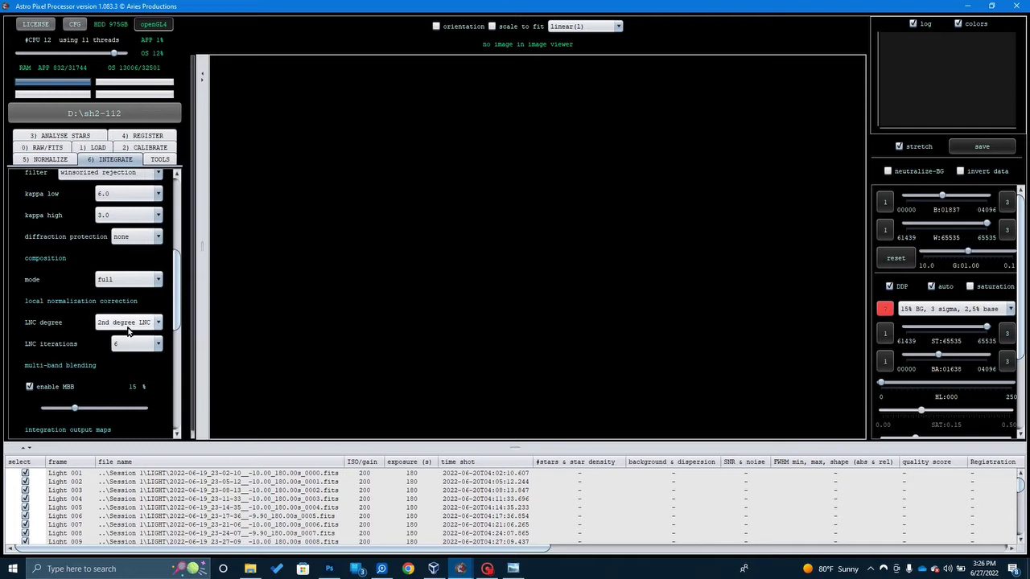
{"action": "scroll", "coordinate": [65, 326], "scroll_direction": "down", "scroll_amount": 2}
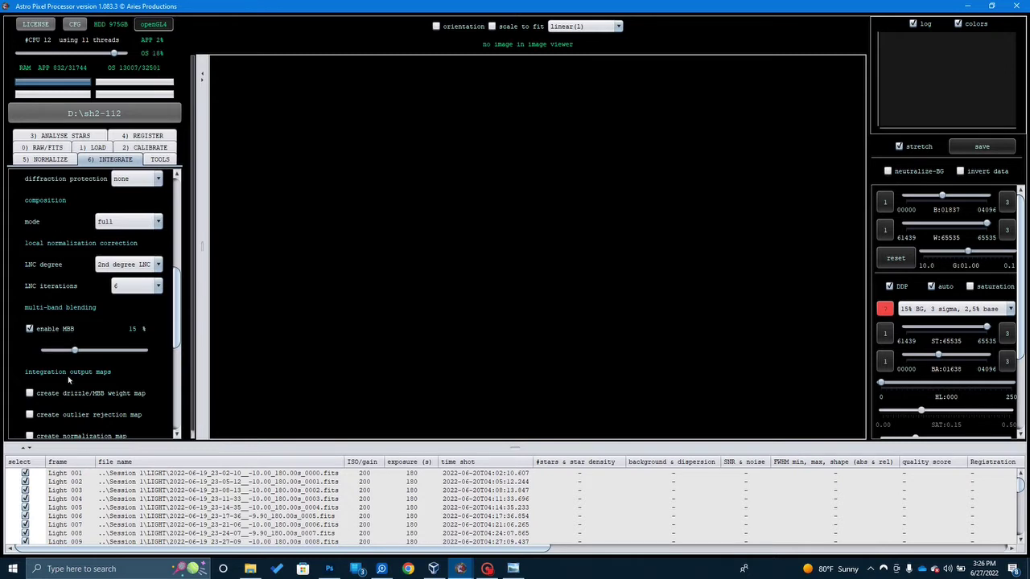
{"action": "scroll", "coordinate": [68, 380], "scroll_direction": "down", "scroll_amount": 9}
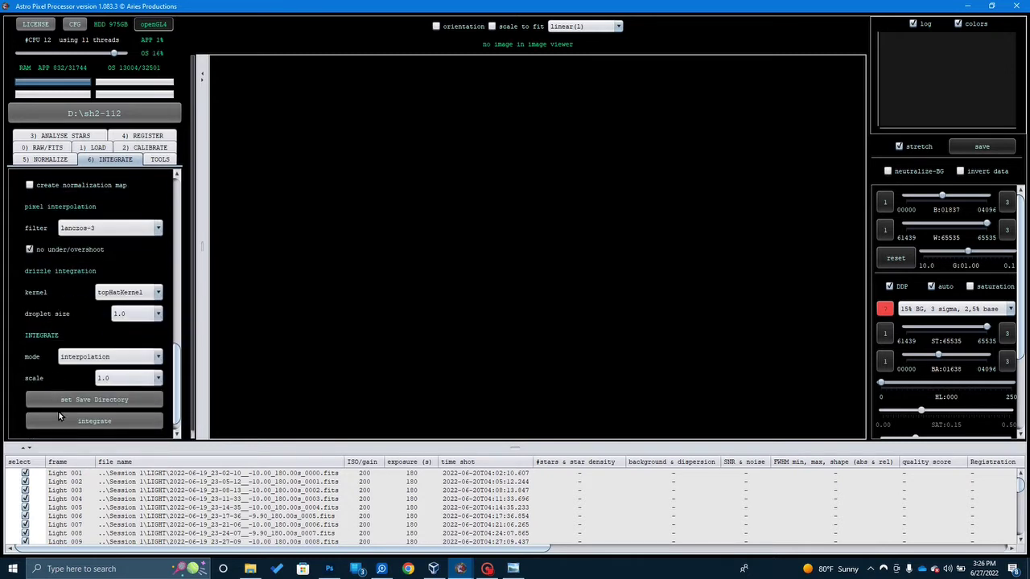
Switch the demosaic algorithm to 'Ha-OIII extract OIII' and load the eight stacked Ha/OIII results
{"action": "left_click", "coordinate": [34, 148]}
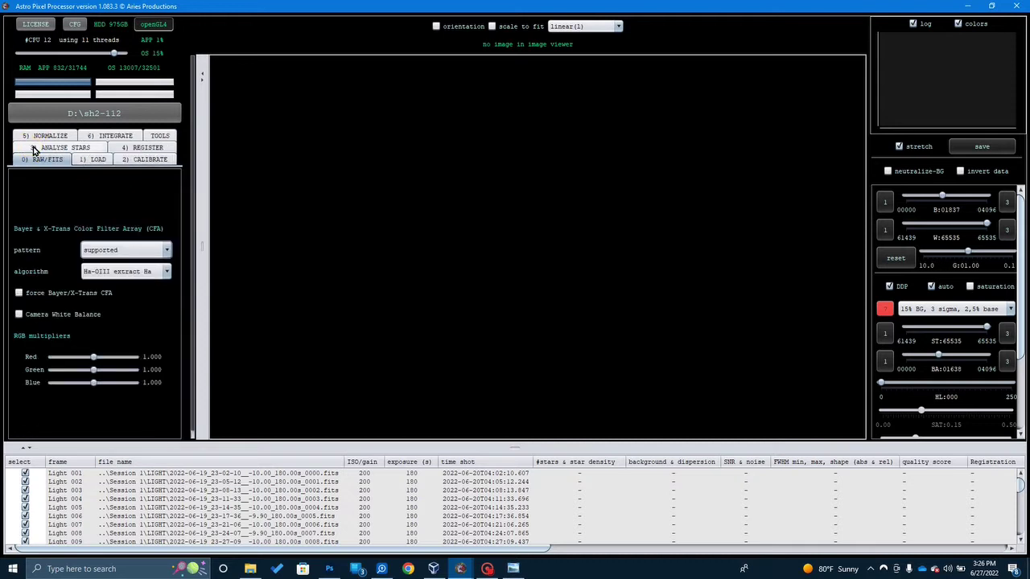
{"action": "left_click", "coordinate": [152, 274]}
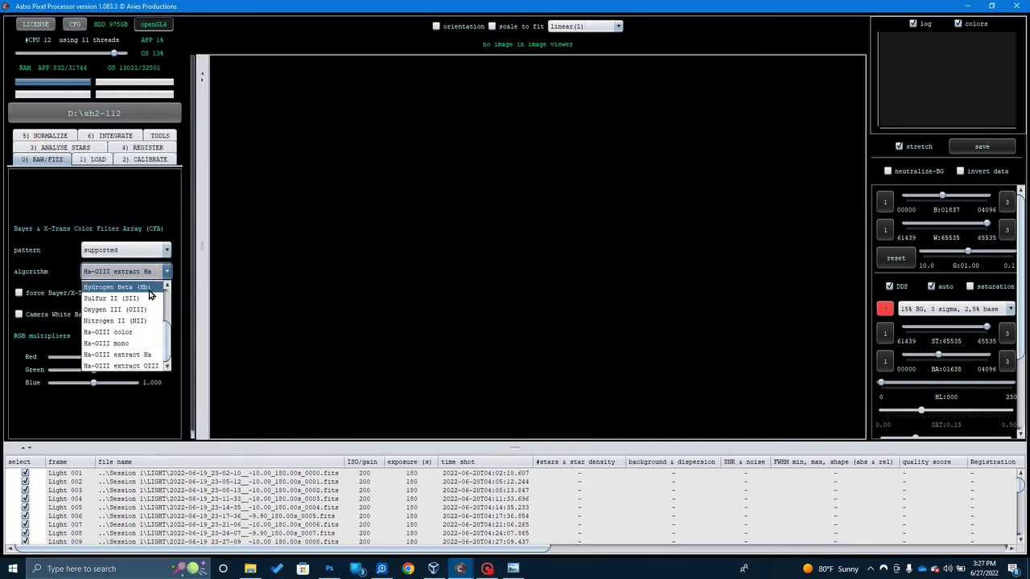
{"action": "left_click", "coordinate": [113, 367]}
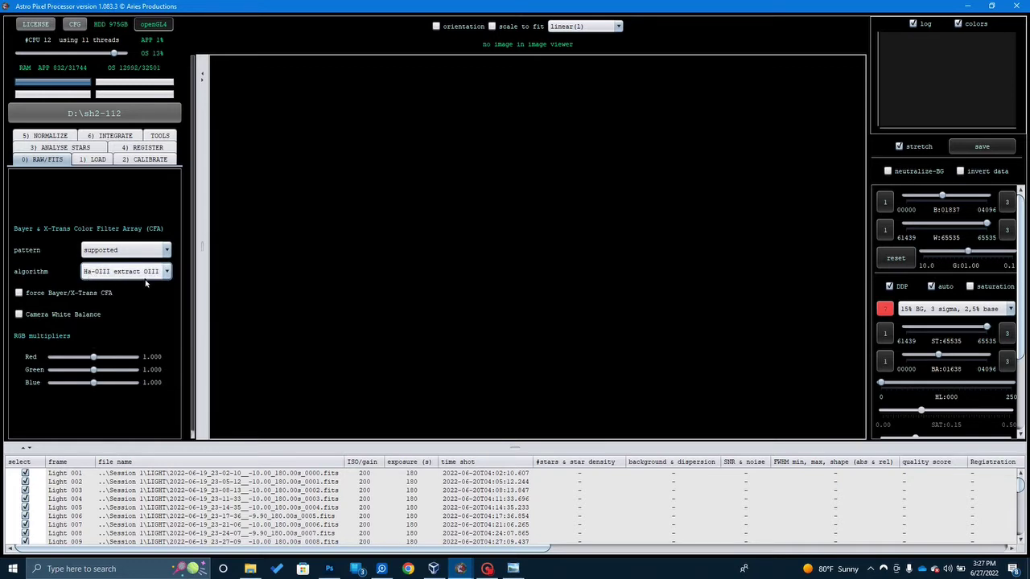
{"action": "mouse_move", "coordinate": [146, 284]}
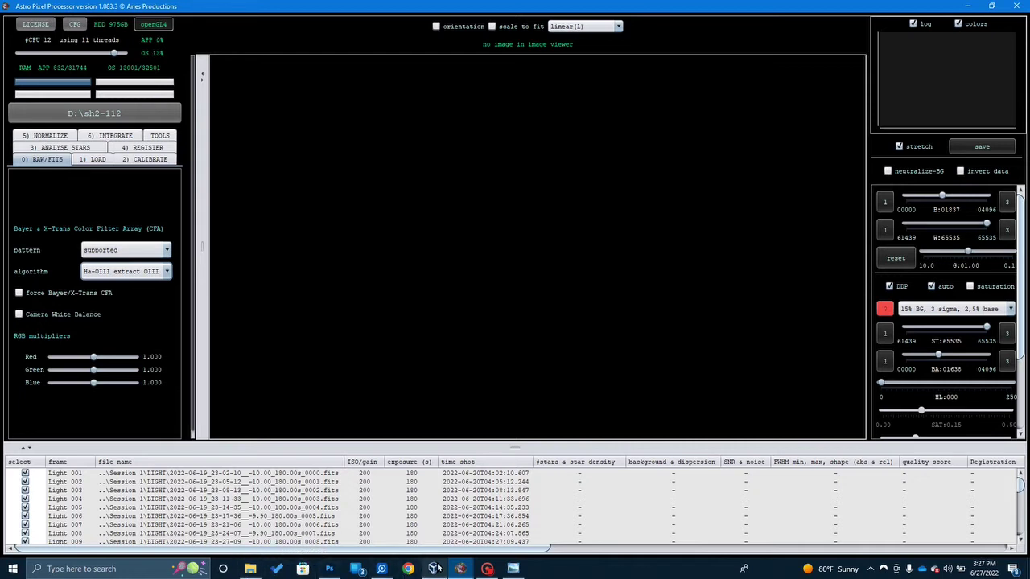
{"action": "left_click", "coordinate": [488, 566]}
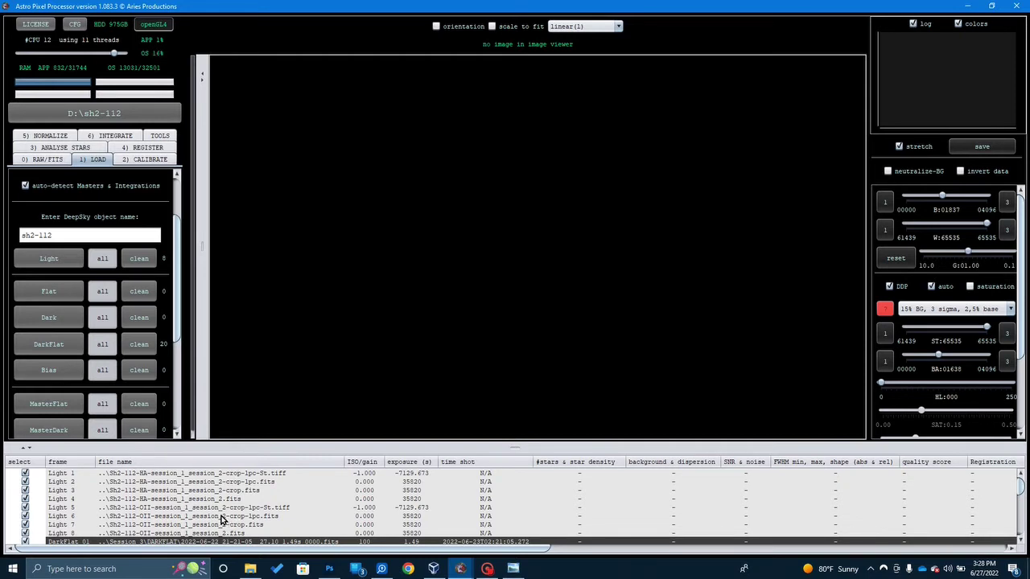
View the Light 4 Ha stack, the cropped Ha in Light 3 and uncropped OIII in Light 8
{"action": "left_click", "coordinate": [202, 500]}
{"action": "double_click", "coordinate": [202, 500]}
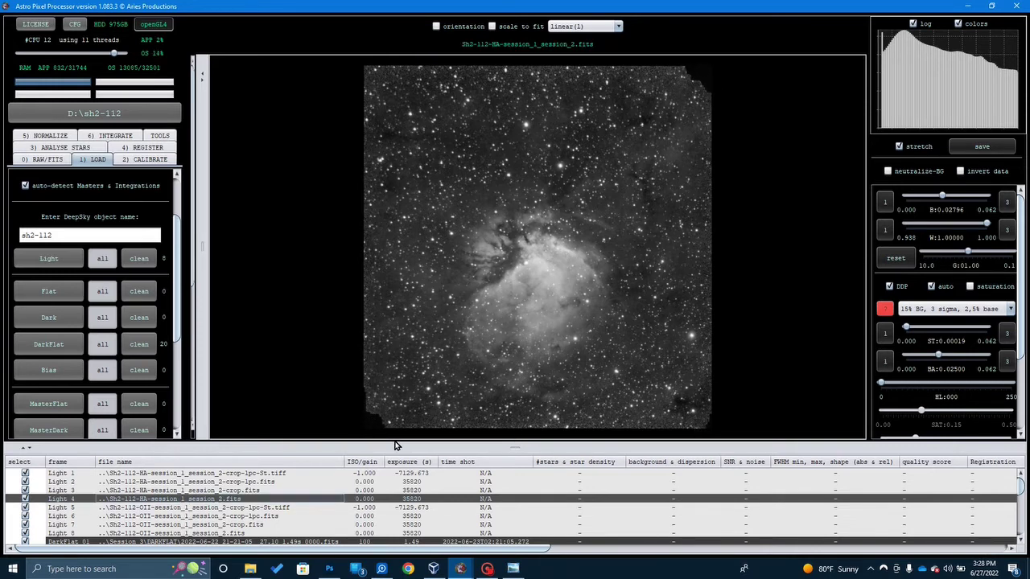
{"action": "left_click", "coordinate": [196, 534]}
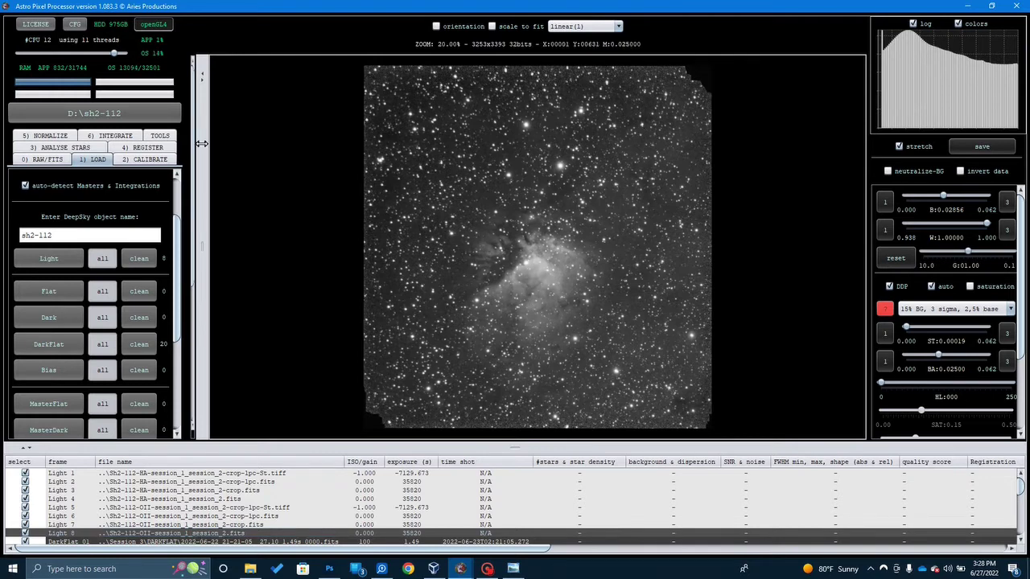
{"action": "left_click", "coordinate": [158, 136]}
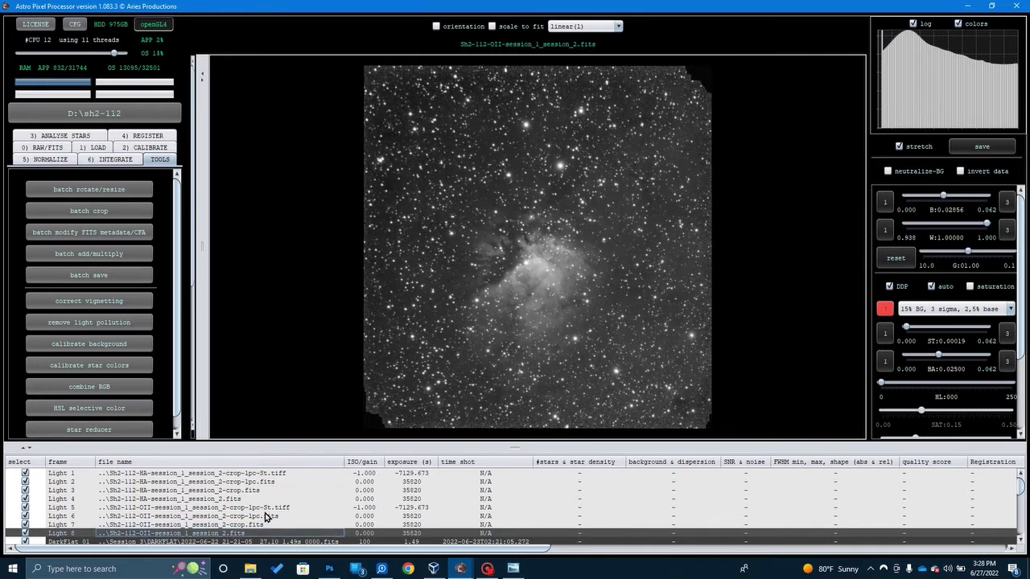
{"action": "double_click", "coordinate": [244, 491]}
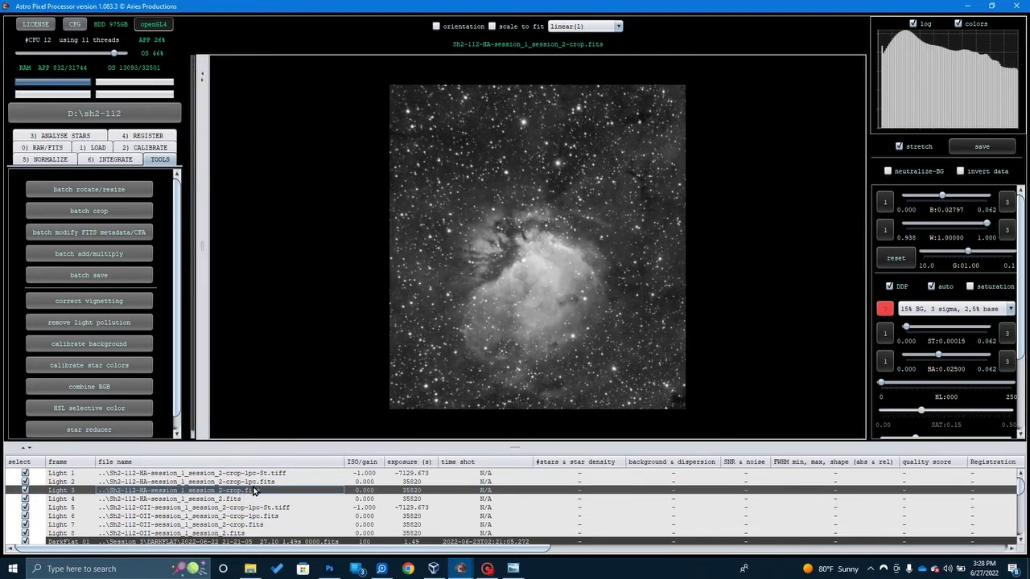
{"action": "double_click", "coordinate": [211, 533]}
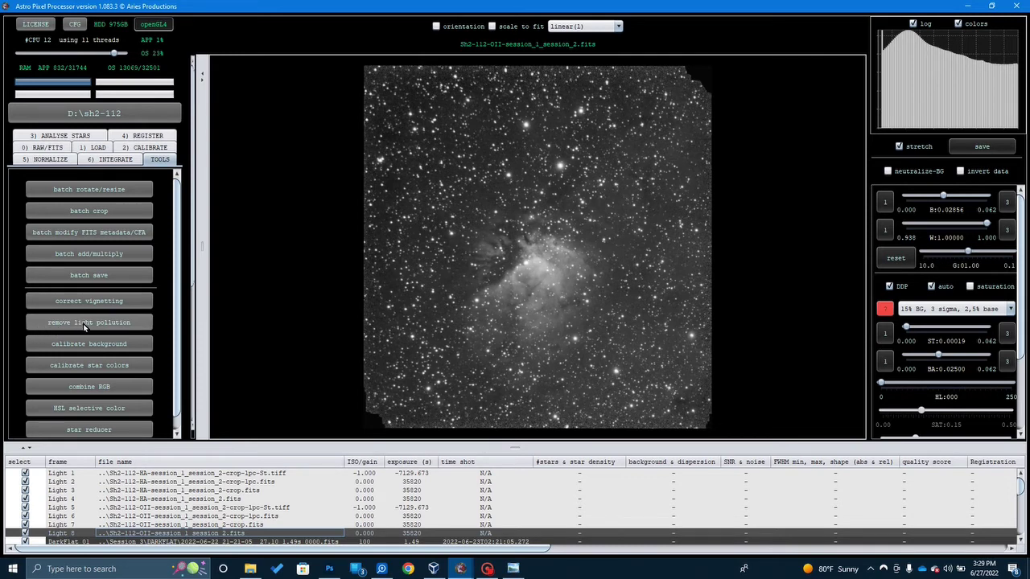
Display the Light 2 Ha crop and then the Light 7 cropped OIII stack
{"action": "left_click", "coordinate": [254, 484]}
{"action": "double_click", "coordinate": [254, 486]}
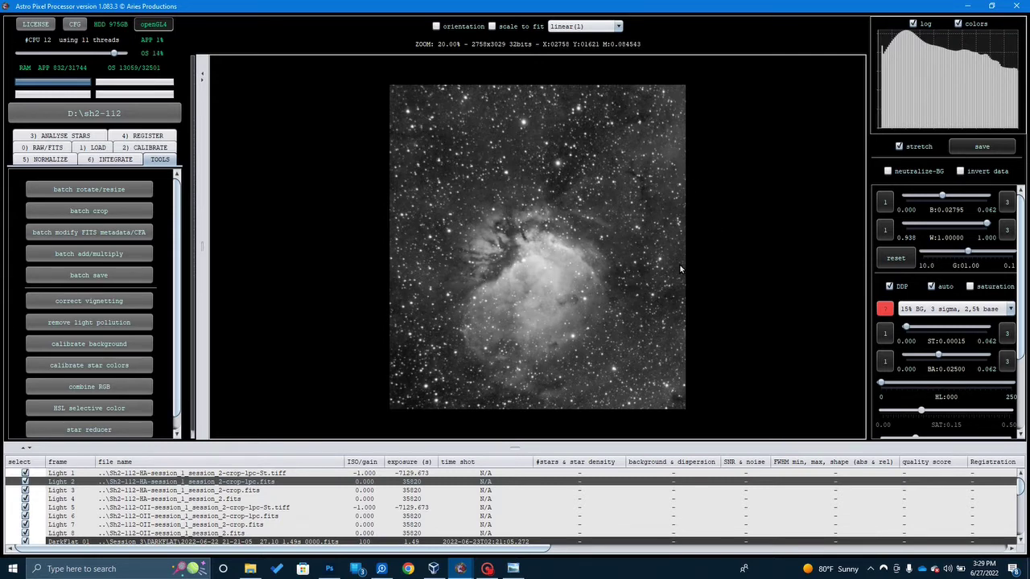
{"action": "left_click", "coordinate": [161, 525]}
{"action": "double_click", "coordinate": [162, 526]}
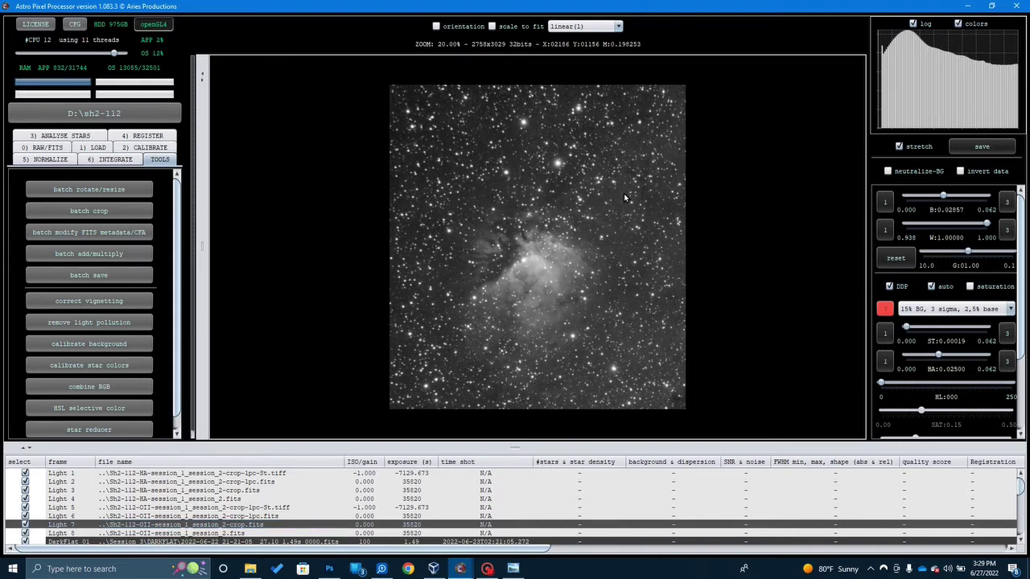
{"action": "left_click", "coordinate": [947, 313]}
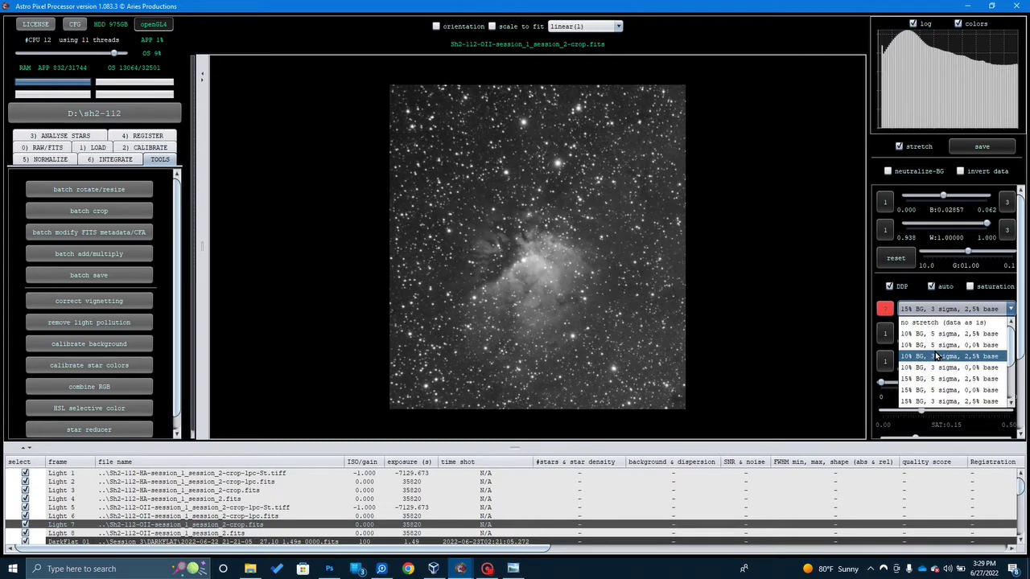
{"action": "left_click", "coordinate": [938, 334]}
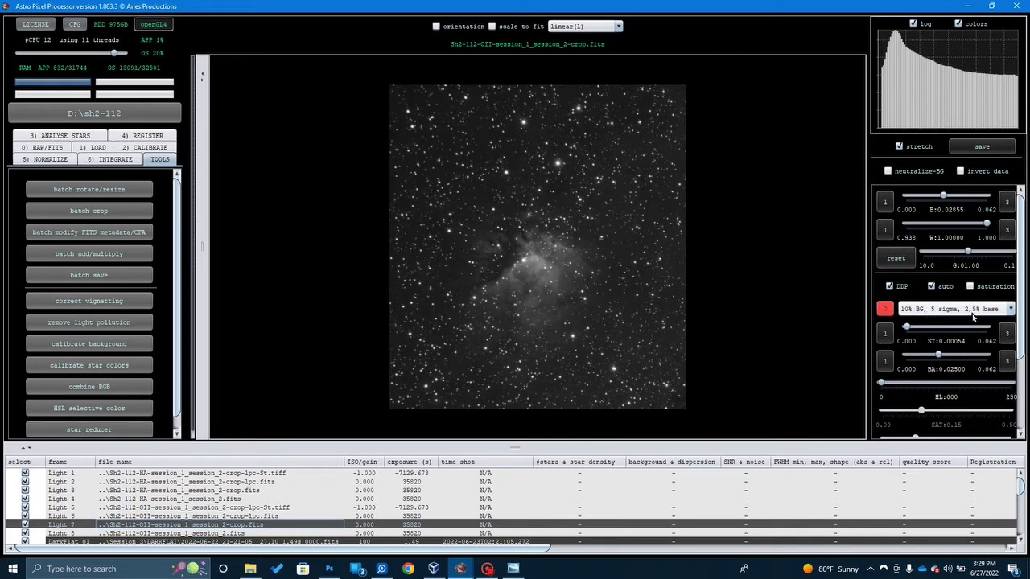
{"action": "left_click", "coordinate": [219, 525]}
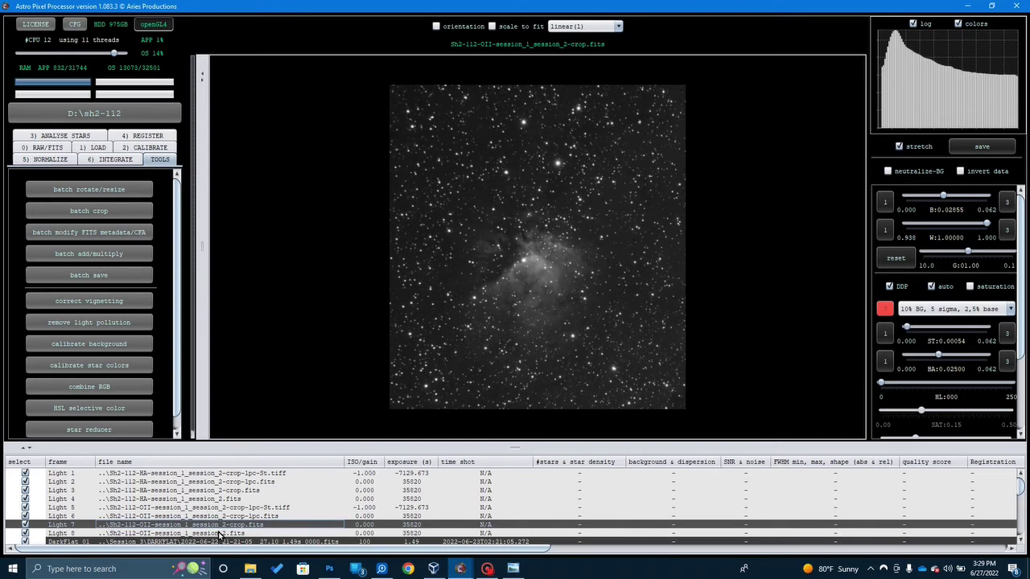
{"action": "left_click", "coordinate": [200, 475]}
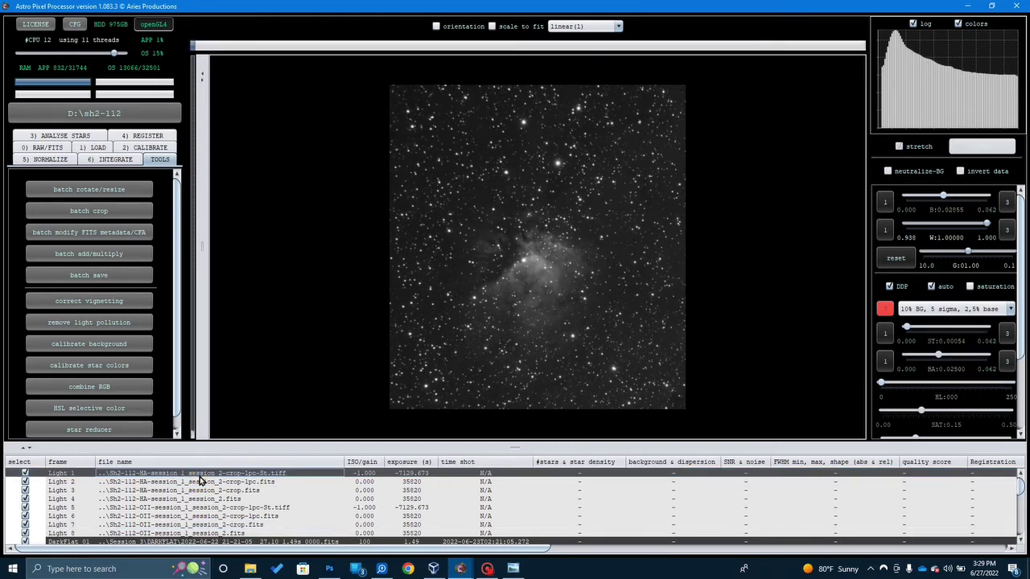
{"action": "left_click", "coordinate": [916, 310]}
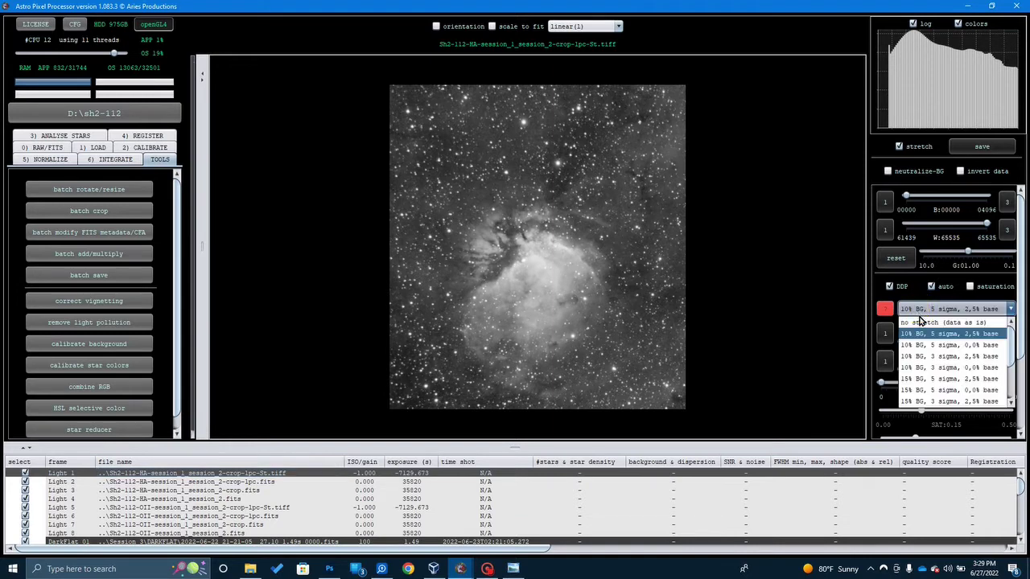
{"action": "left_click", "coordinate": [928, 333]}
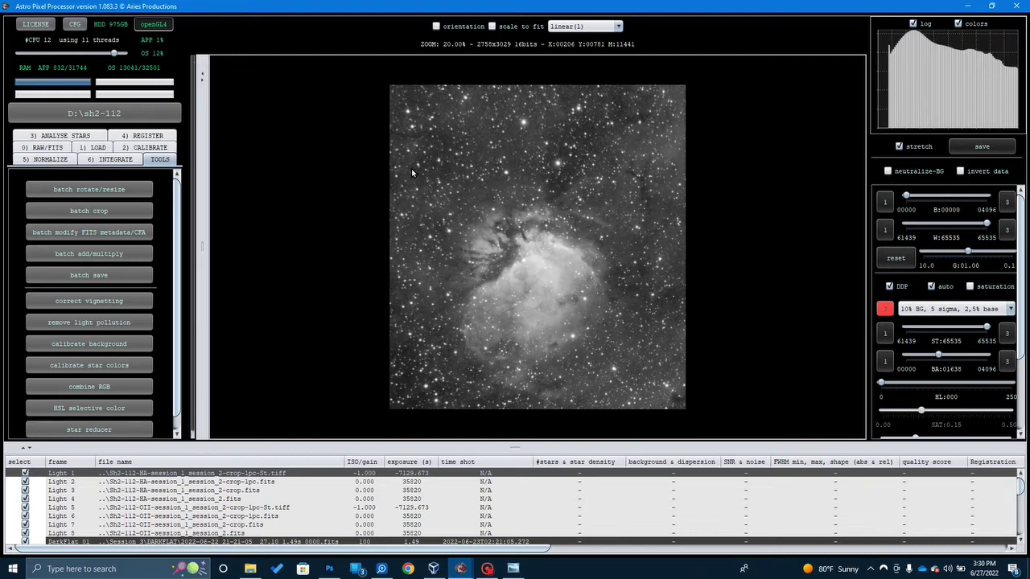
{"action": "left_click", "coordinate": [487, 569]}
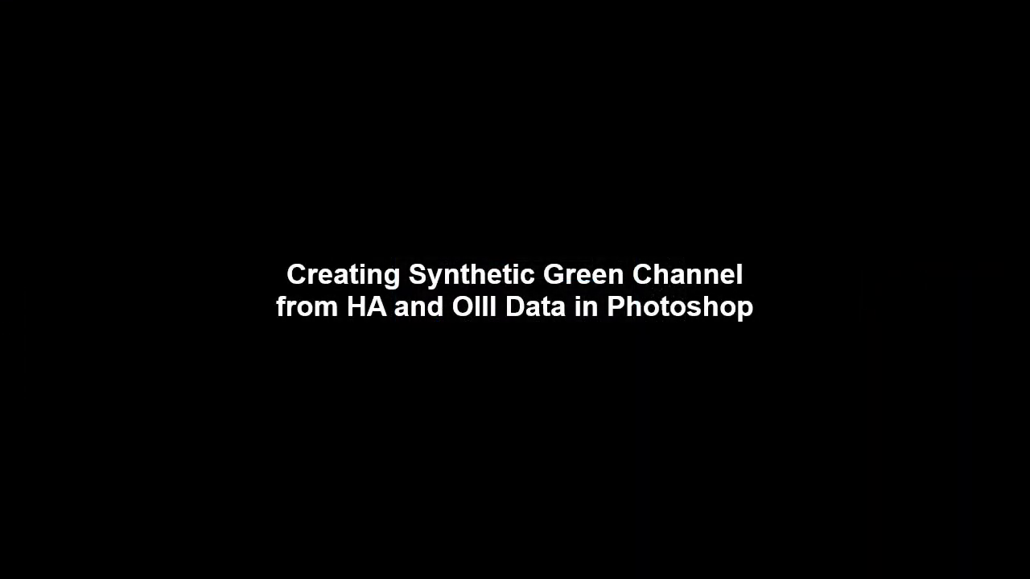
Bring the Sh2-112 Ha crop-lpc-St.tiff document to the front in Photoshop
{"action": "left_click", "coordinate": [587, 115]}
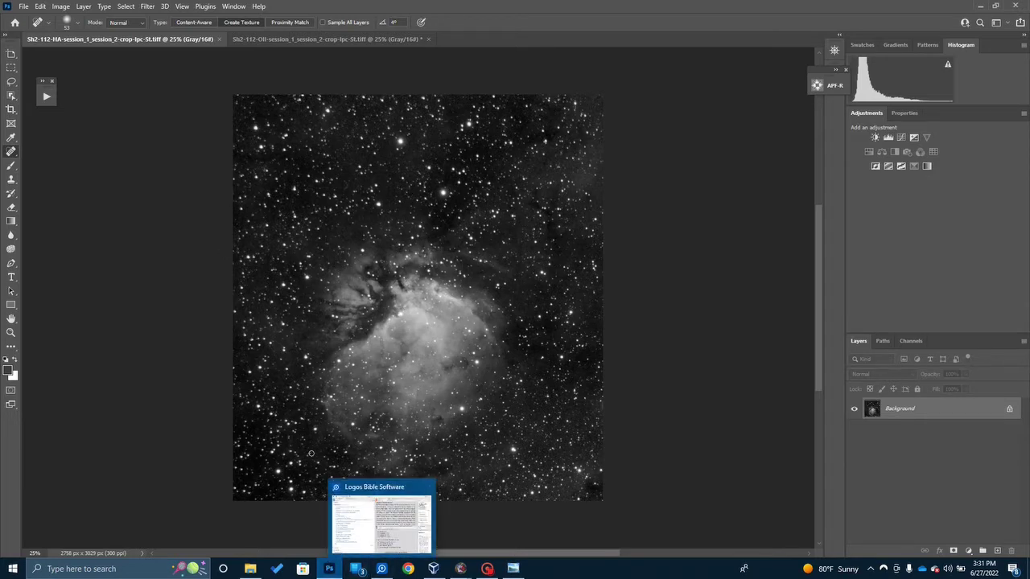
Create a blank white 2758 × 3029 px RGB 8-bit document from the recent Custom preset
{"action": "left_click", "coordinate": [24, 7]}
{"action": "left_click", "coordinate": [32, 17]}
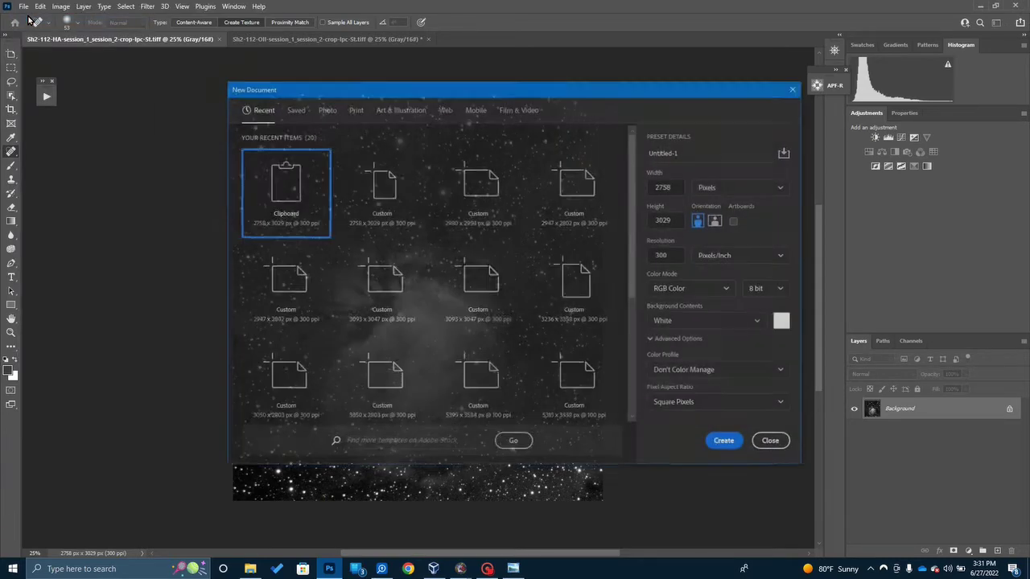
{"action": "left_click", "coordinate": [375, 194]}
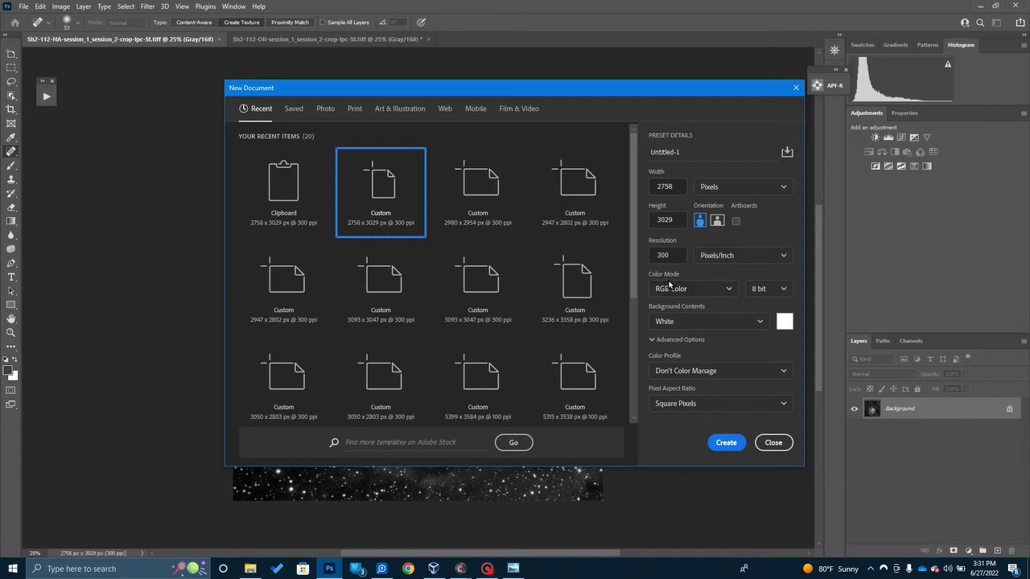
{"action": "left_click", "coordinate": [726, 444]}
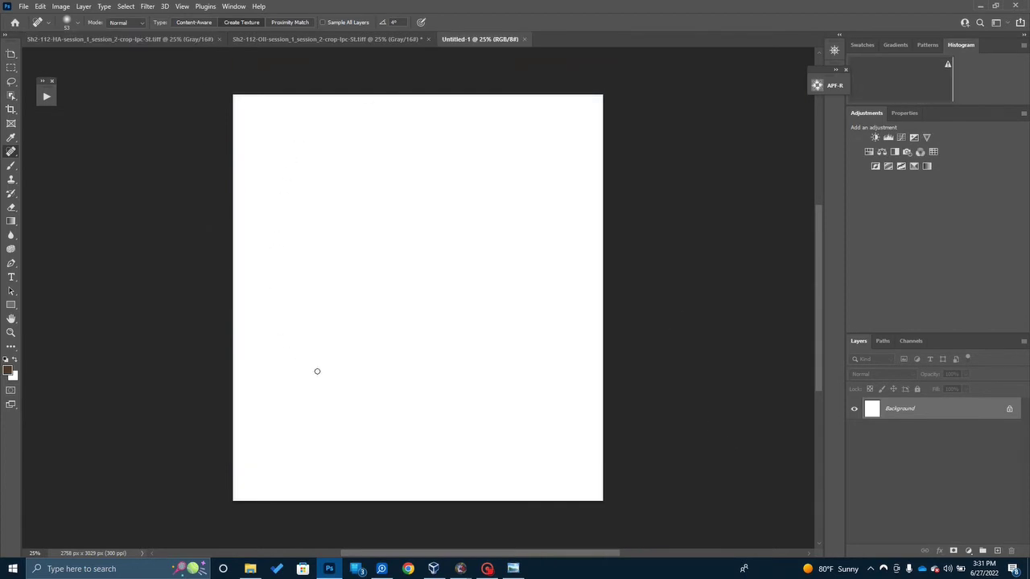
Copy the whole Ha image and paste it into Untitled-1's Red channel
{"action": "left_click", "coordinate": [915, 341]}
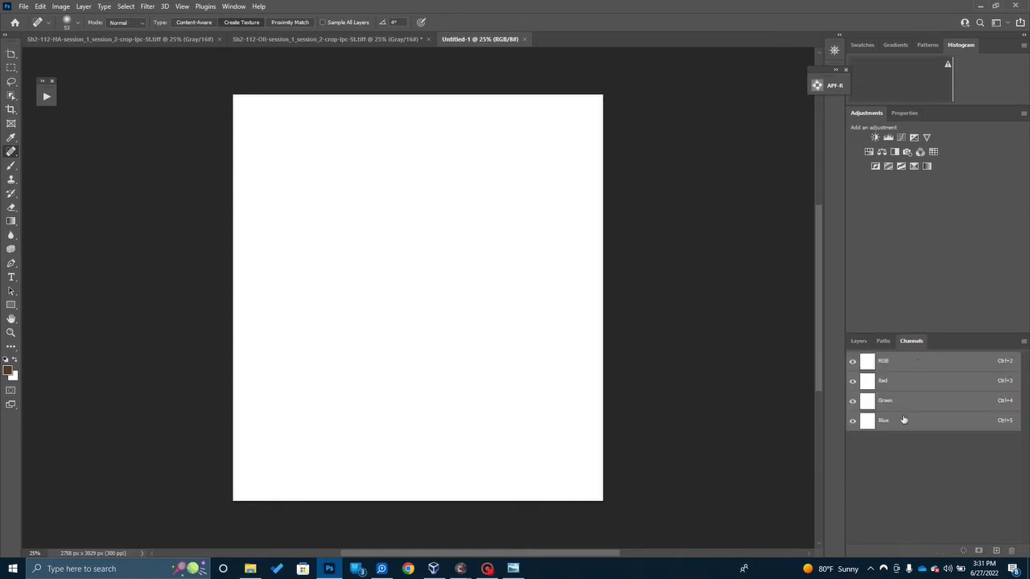
{"action": "left_click", "coordinate": [883, 383]}
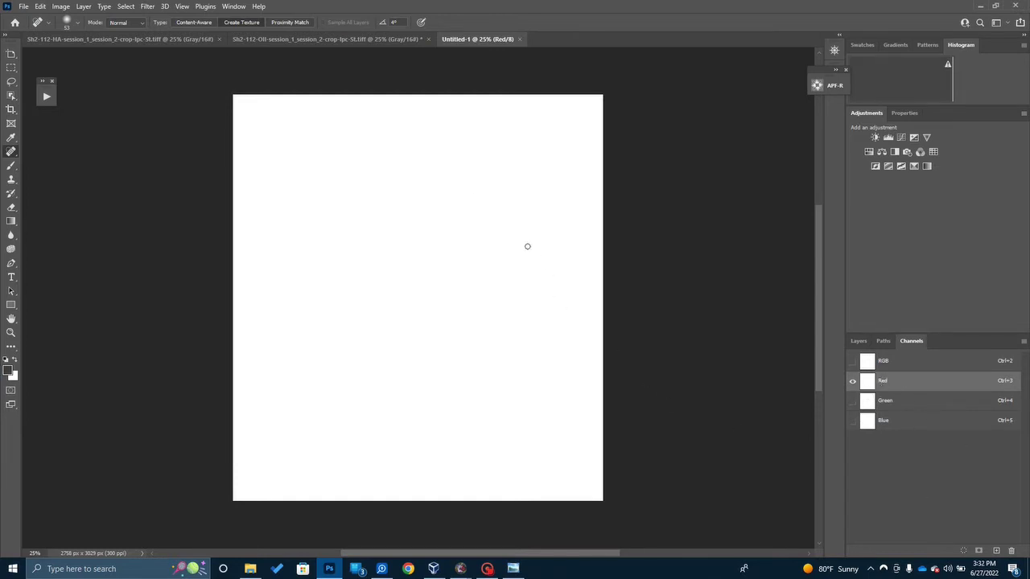
{"action": "left_click", "coordinate": [57, 40]}
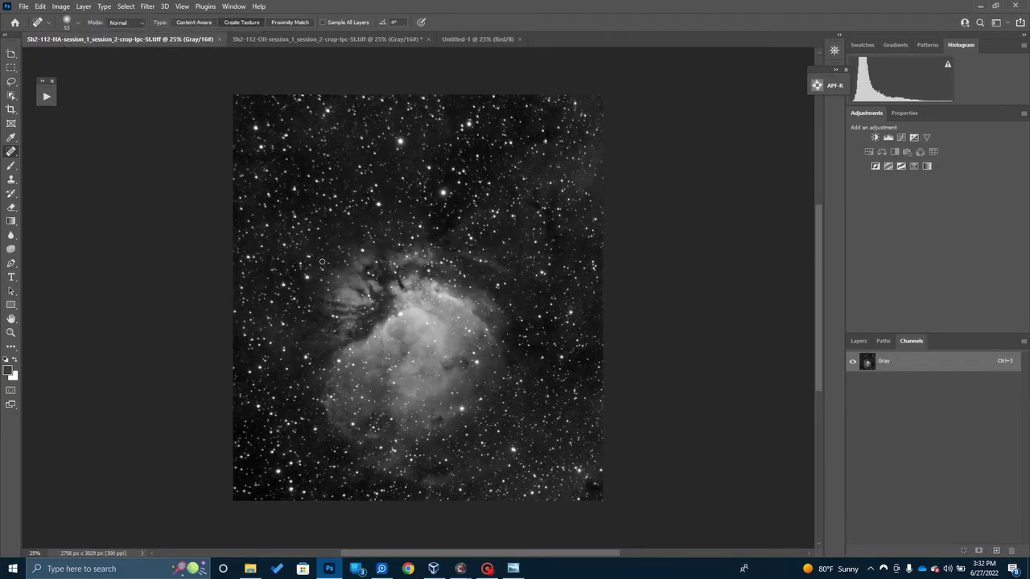
{"action": "key", "text": "ctrl+a"}
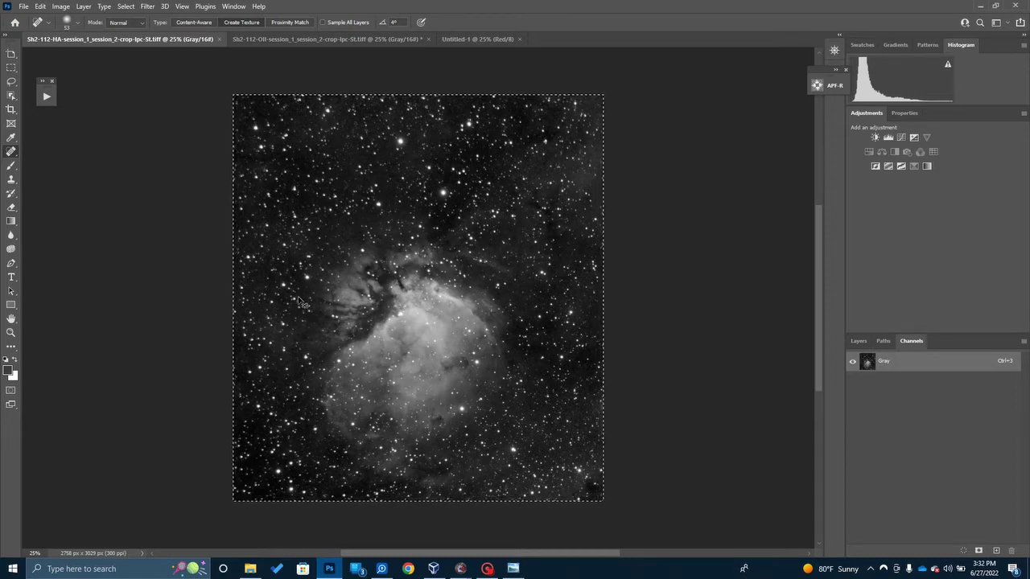
{"action": "left_click", "coordinate": [461, 39]}
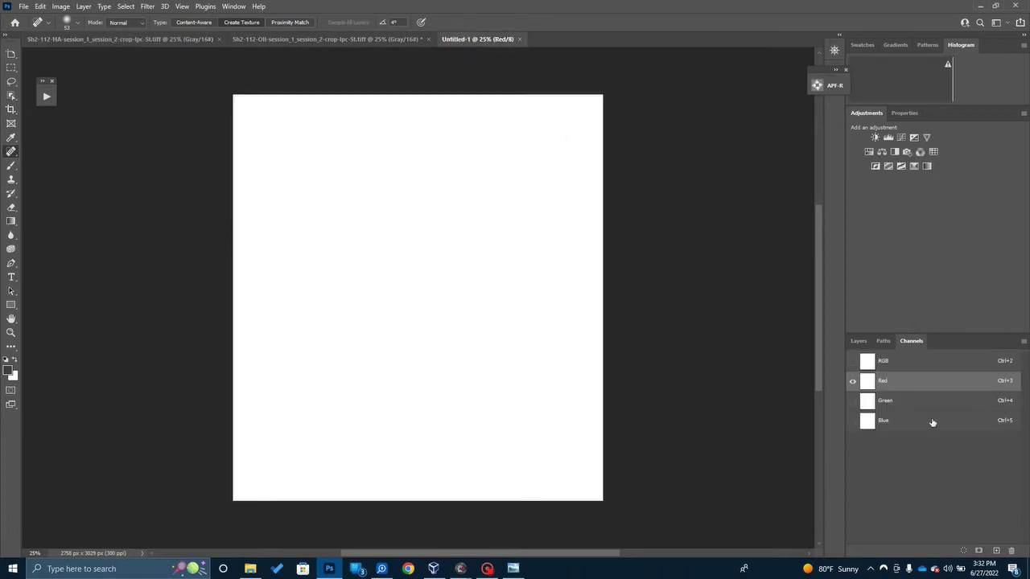
{"action": "left_click", "coordinate": [894, 384]}
{"action": "key", "text": "ctrl+v"}
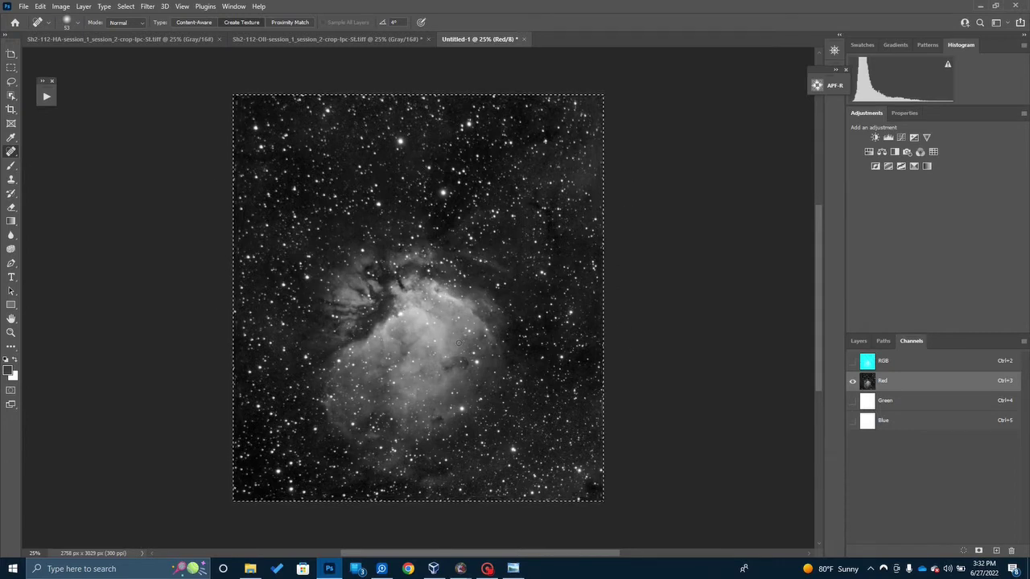
Paste the whole OIII image into the Blue channel, then target the empty Green channel
{"action": "left_click", "coordinate": [890, 423]}
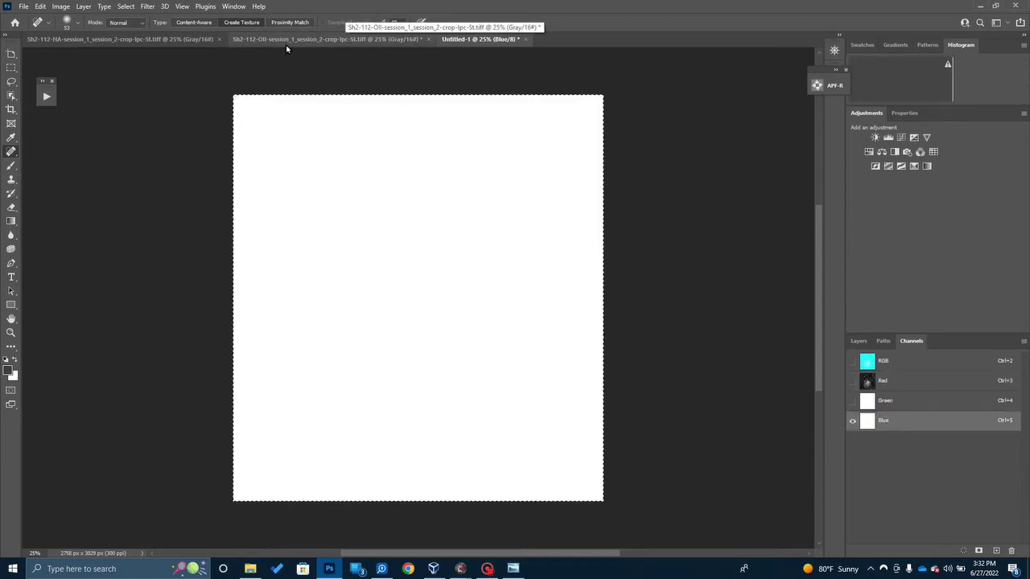
{"action": "left_click", "coordinate": [316, 38]}
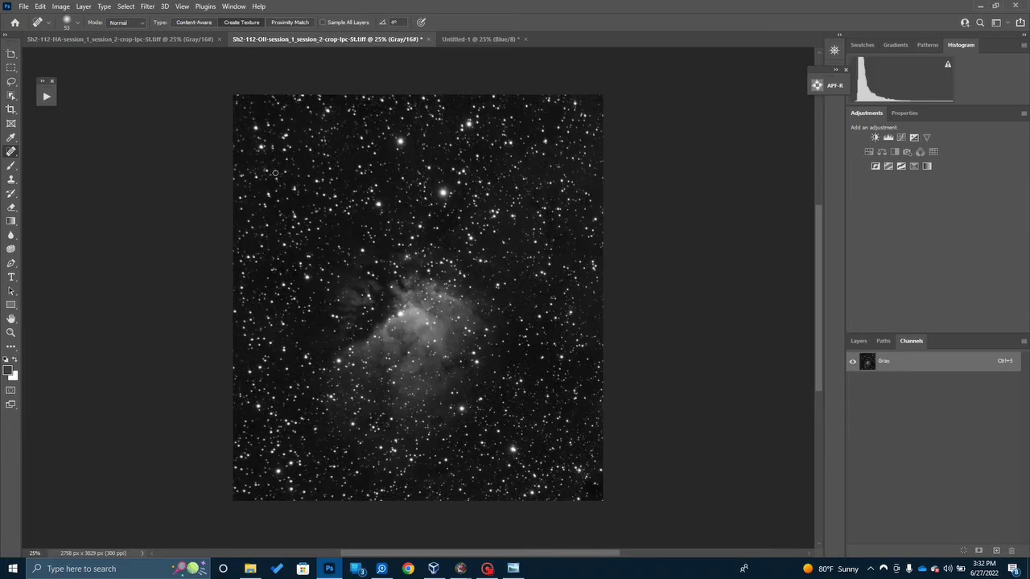
{"action": "key", "text": "ctrl+a"}
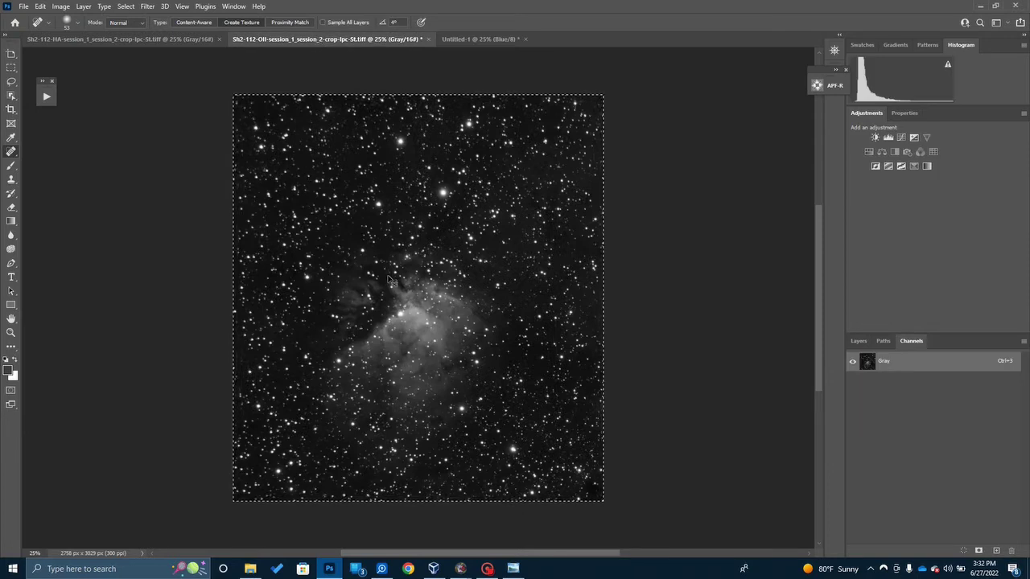
{"action": "left_click", "coordinate": [477, 38]}
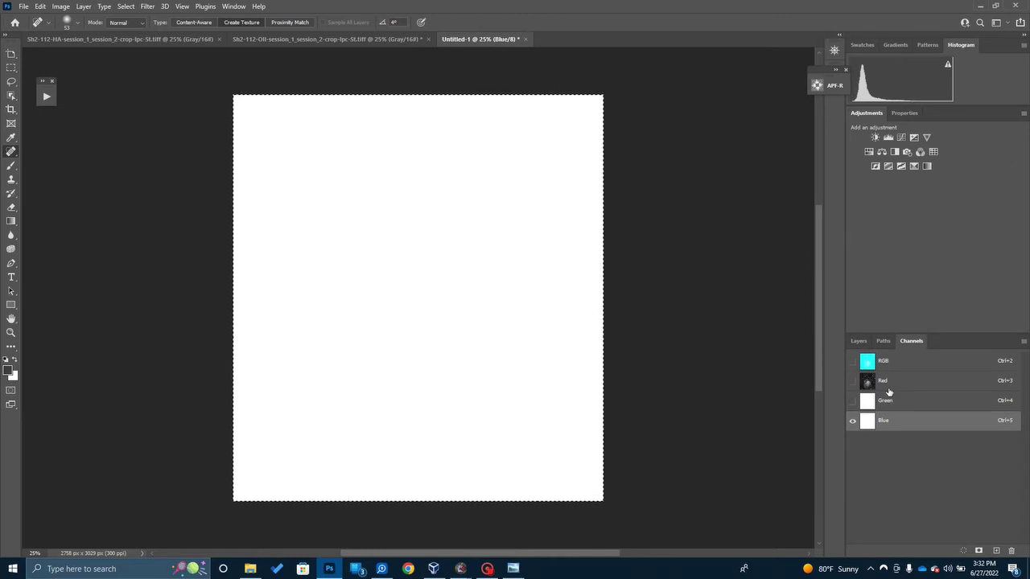
{"action": "left_click", "coordinate": [884, 423]}
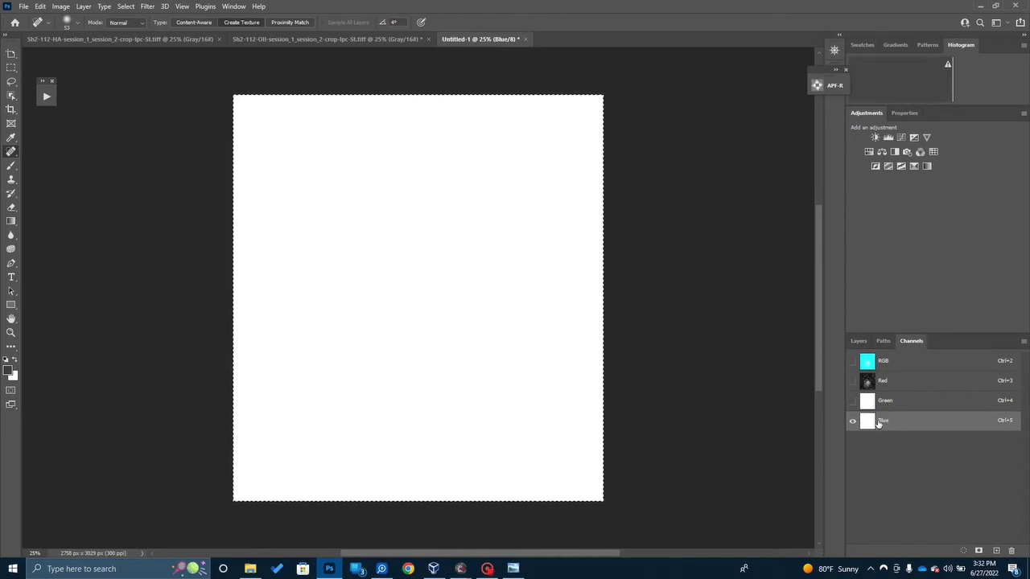
{"action": "key", "text": "ctrl+v"}
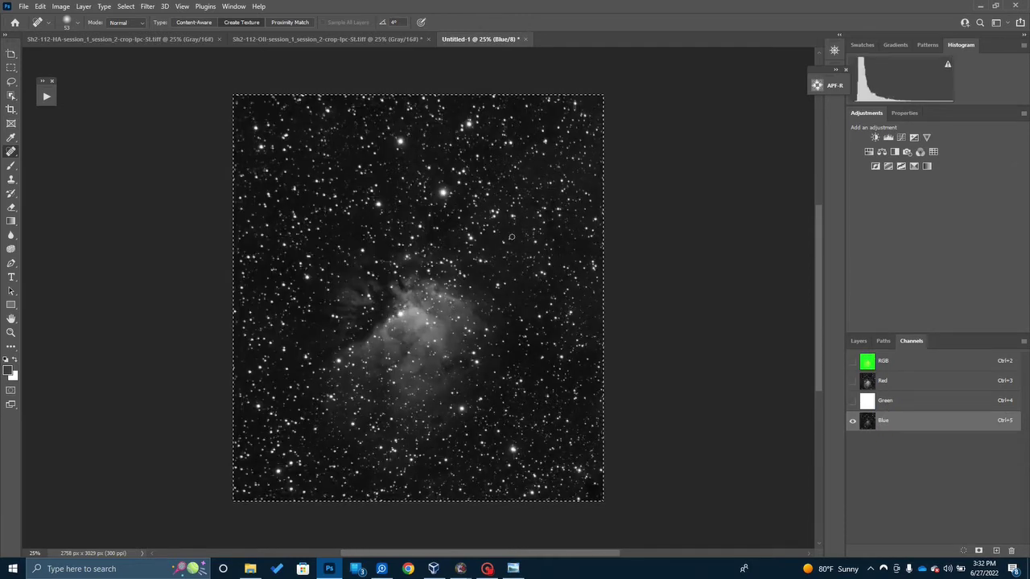
{"action": "left_click", "coordinate": [885, 381]}
{"action": "left_click", "coordinate": [905, 422]}
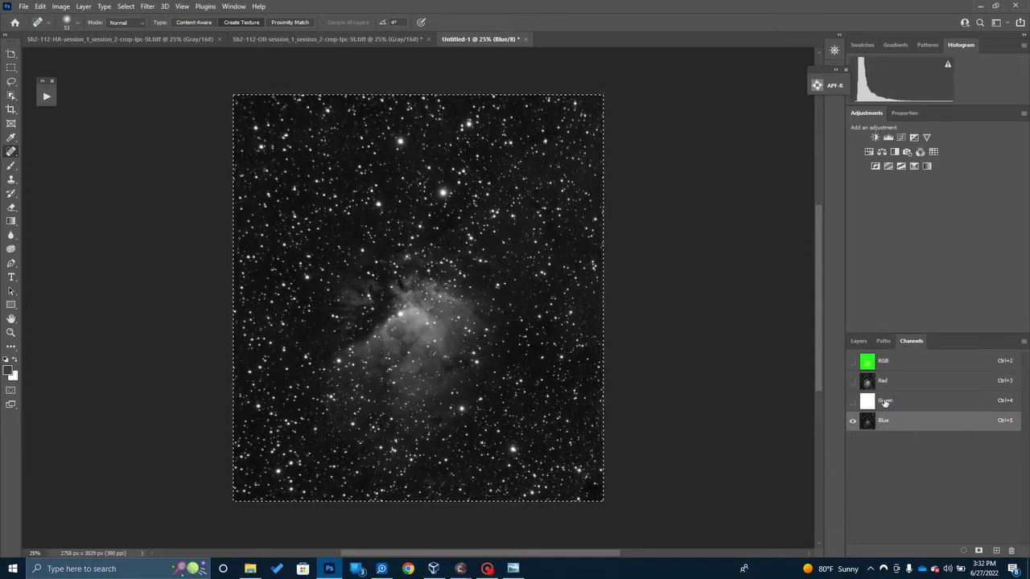
{"action": "left_click", "coordinate": [886, 403]}
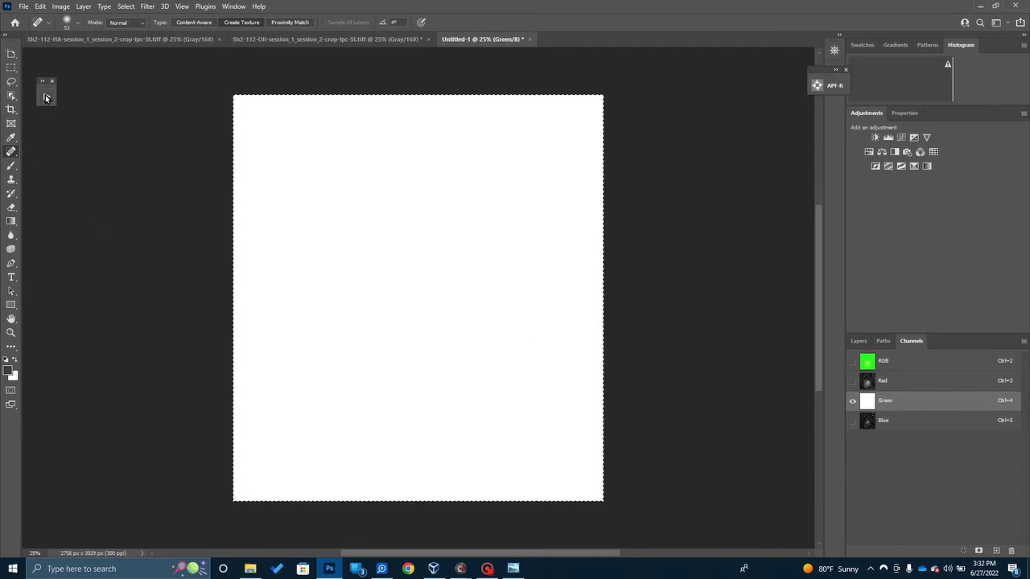
Run the 'Synthesize Green Channel from Red and Blue' action, accepting its steps and discarding the copy
{"action": "left_click", "coordinate": [46, 98]}
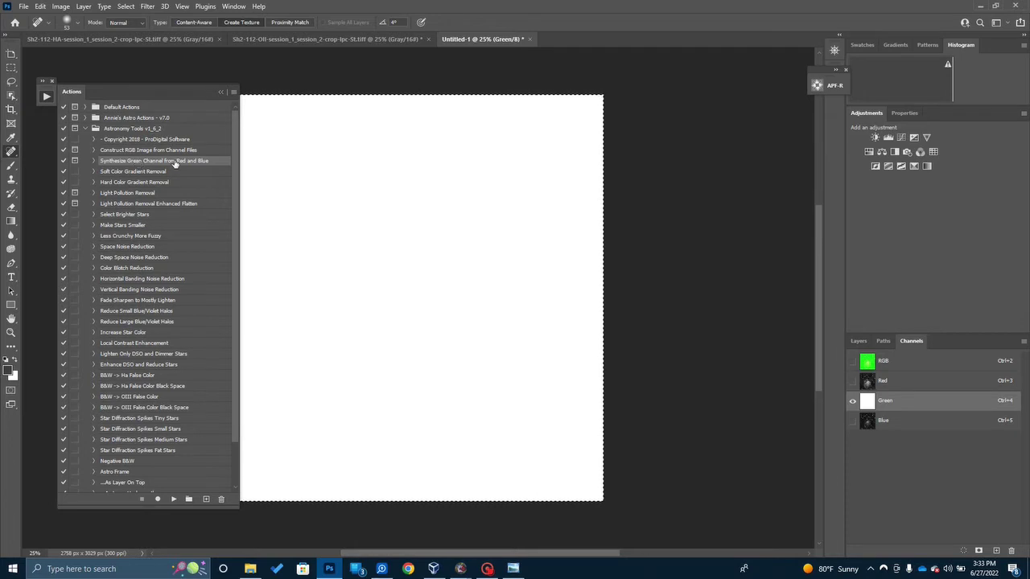
{"action": "left_click", "coordinate": [175, 501]}
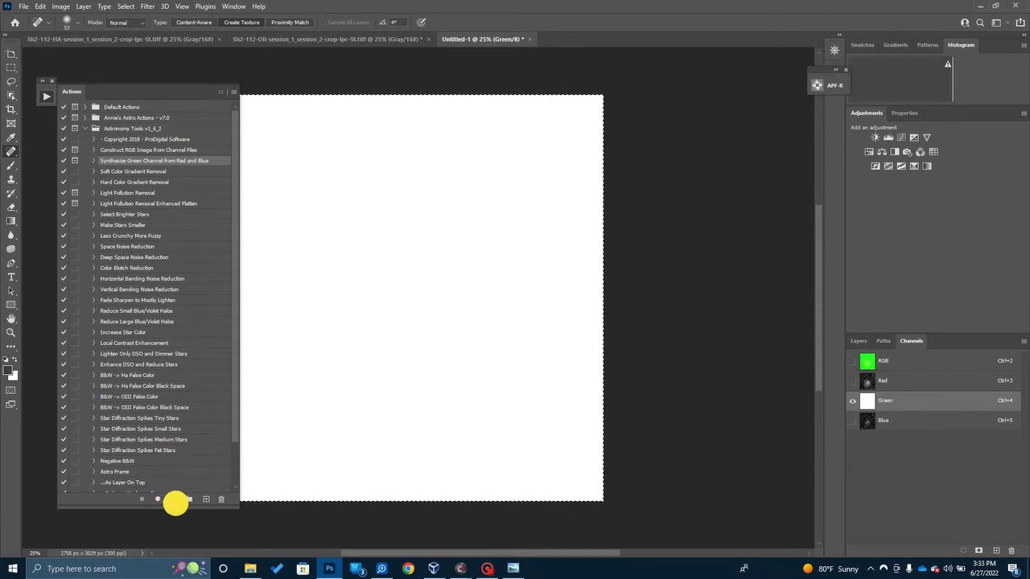
{"action": "left_click", "coordinate": [510, 167]}
{"action": "left_click", "coordinate": [580, 174]}
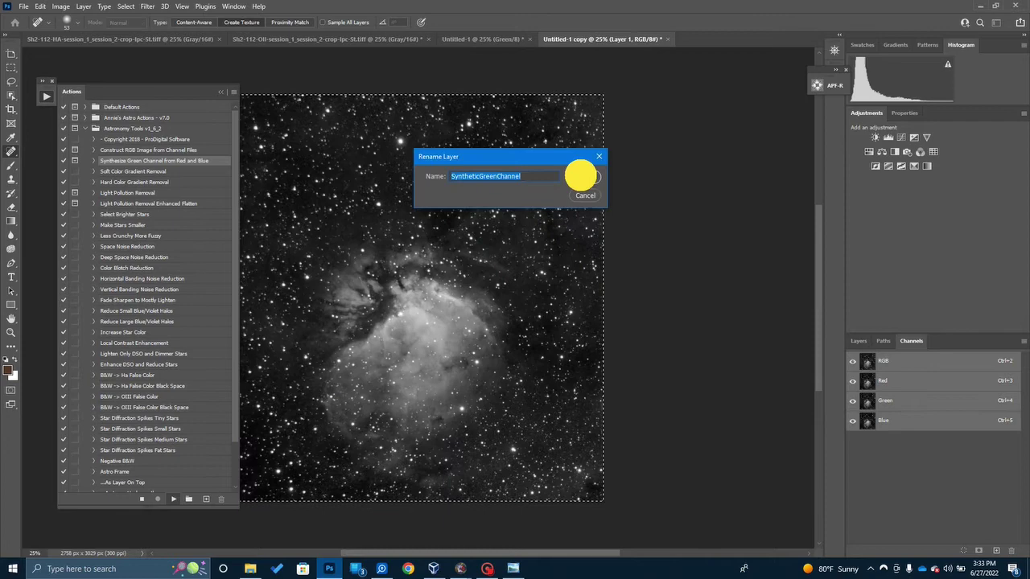
{"action": "left_click", "coordinate": [871, 138]}
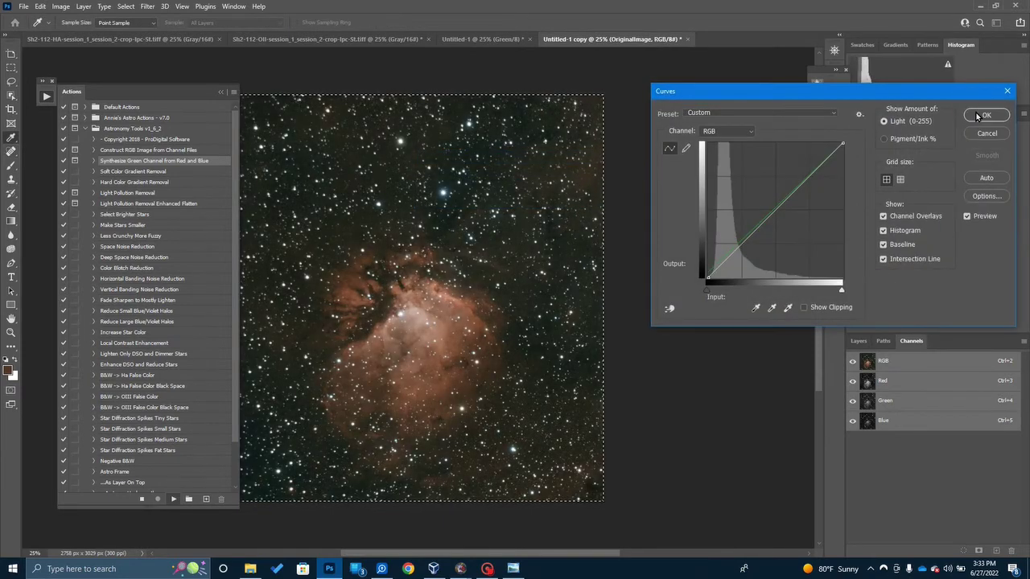
{"action": "left_click", "coordinate": [977, 118]}
{"action": "left_click", "coordinate": [853, 105]}
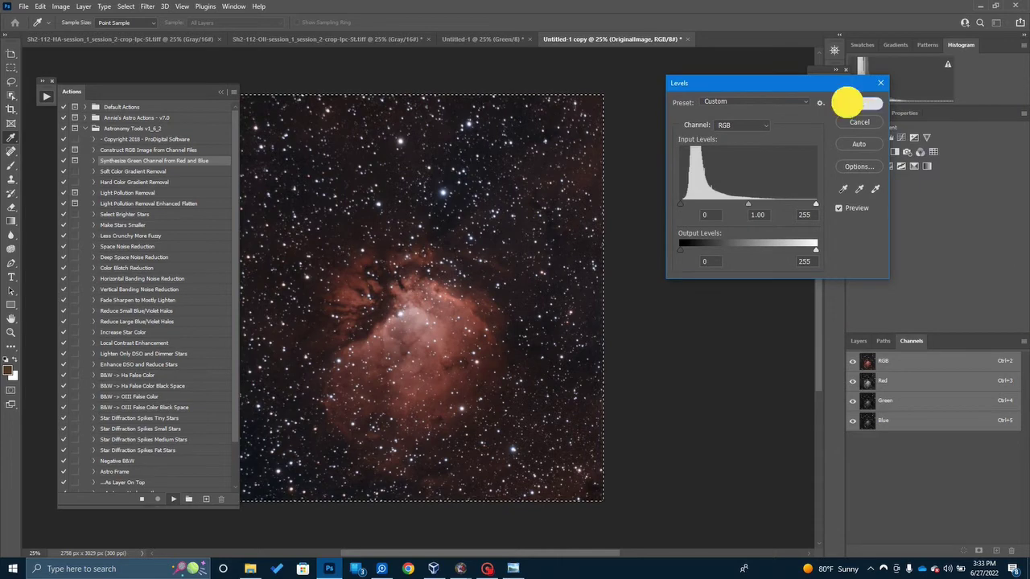
{"action": "left_click", "coordinate": [507, 211]}
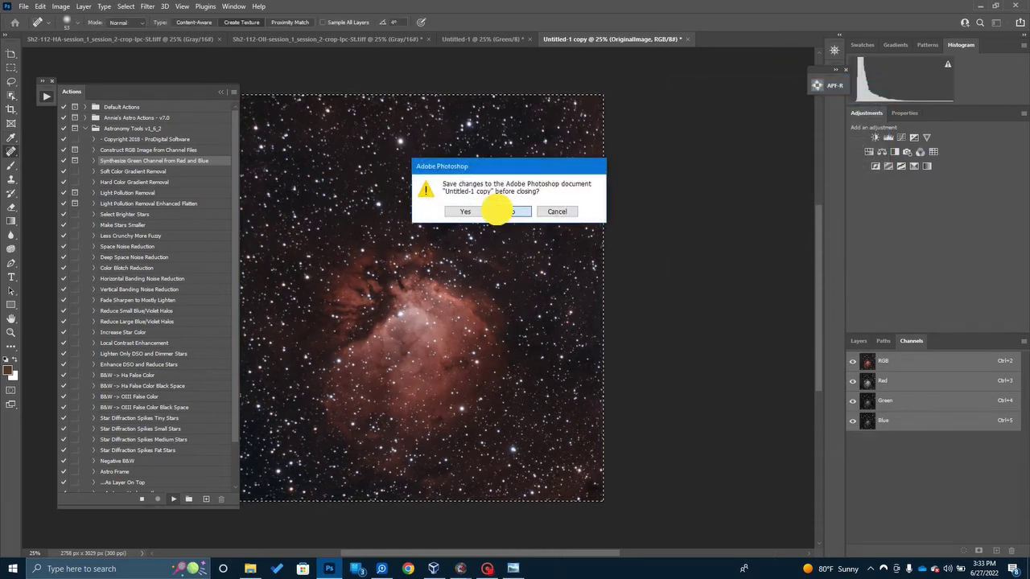
{"action": "left_click", "coordinate": [602, 169]}
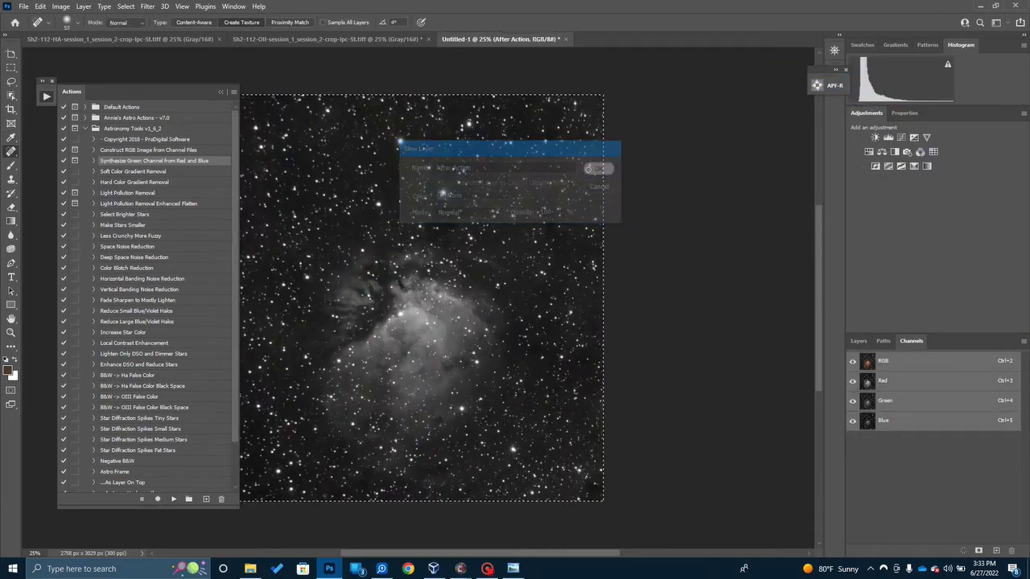
View the synthesized Green channel alone, then restore full colour and target the Red channel
{"action": "left_click", "coordinate": [889, 399]}
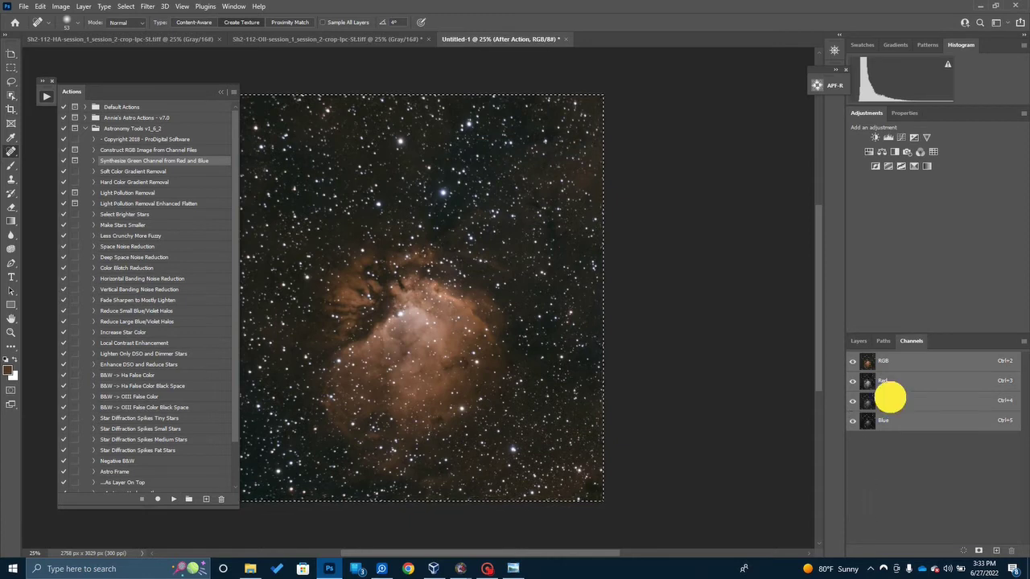
{"action": "left_click", "coordinate": [853, 361]}
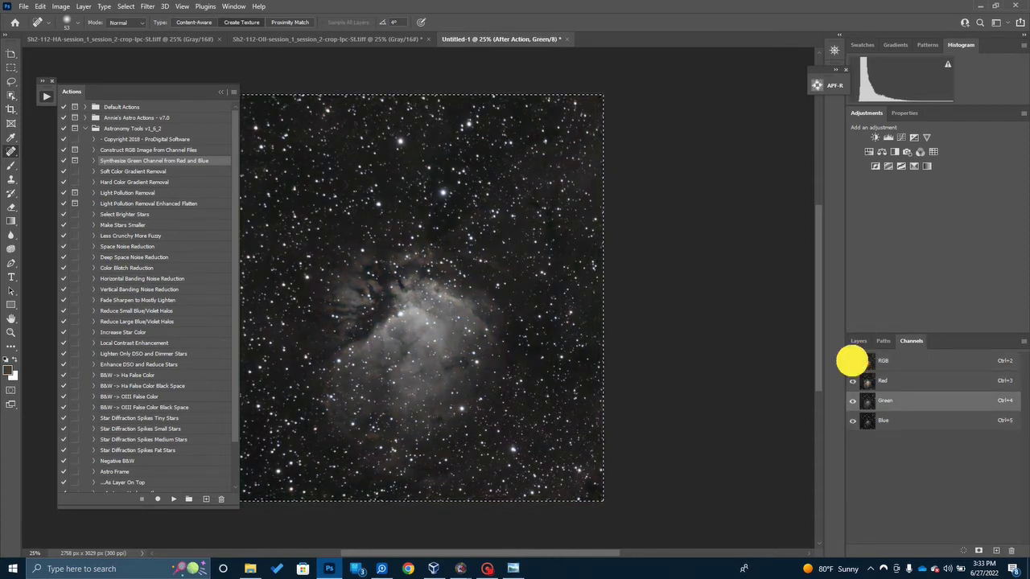
{"action": "left_click", "coordinate": [891, 380]}
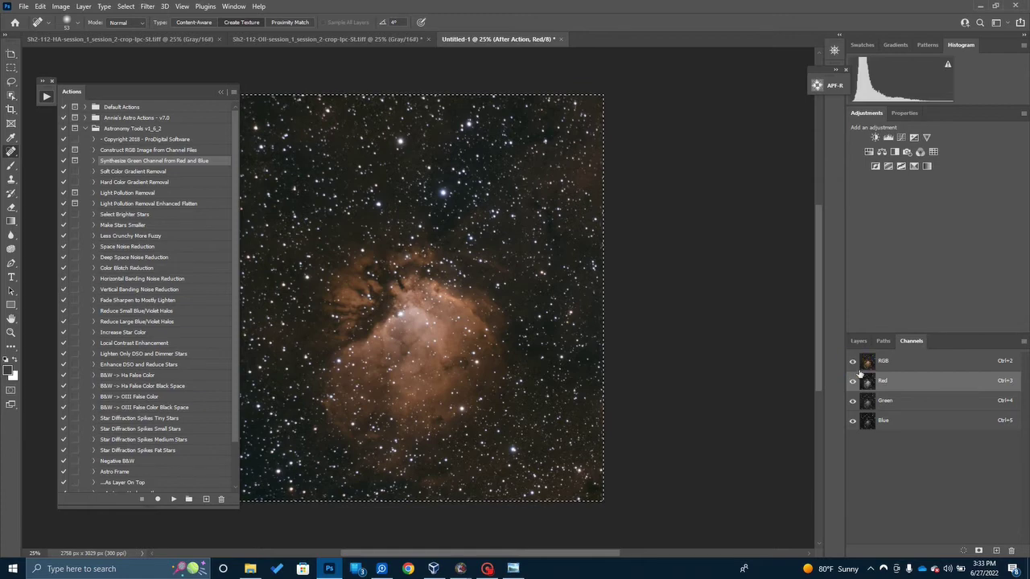
Hide the Red and Green channels to inspect the Blue channel on its own
{"action": "left_click", "coordinate": [853, 362]}
{"action": "left_click", "coordinate": [855, 361]}
{"action": "left_click", "coordinate": [854, 382]}
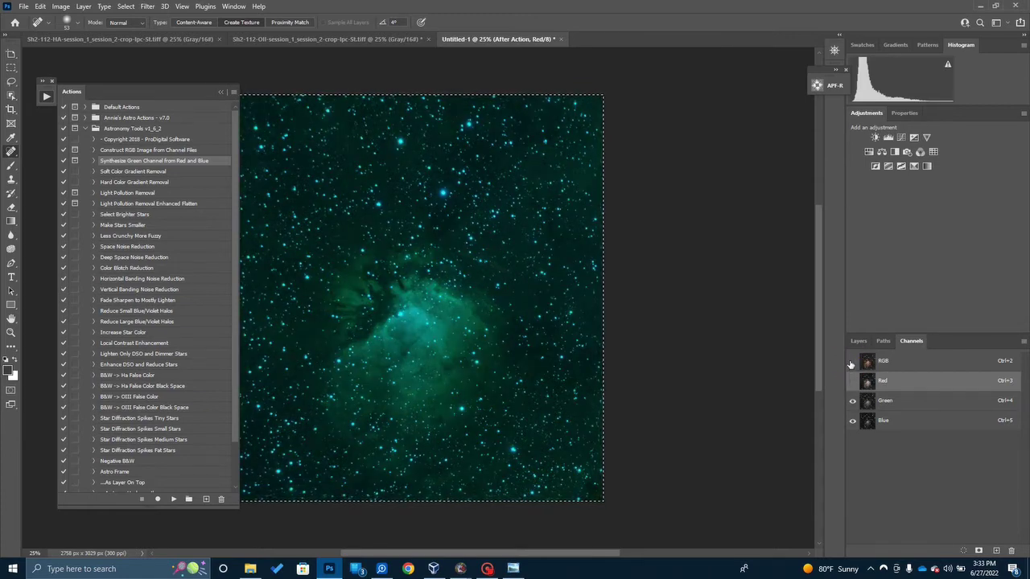
{"action": "left_click", "coordinate": [853, 381]}
{"action": "left_click", "coordinate": [853, 382]}
{"action": "left_click", "coordinate": [853, 401]}
{"action": "left_click", "coordinate": [854, 422]}
{"action": "left_click", "coordinate": [854, 421]}
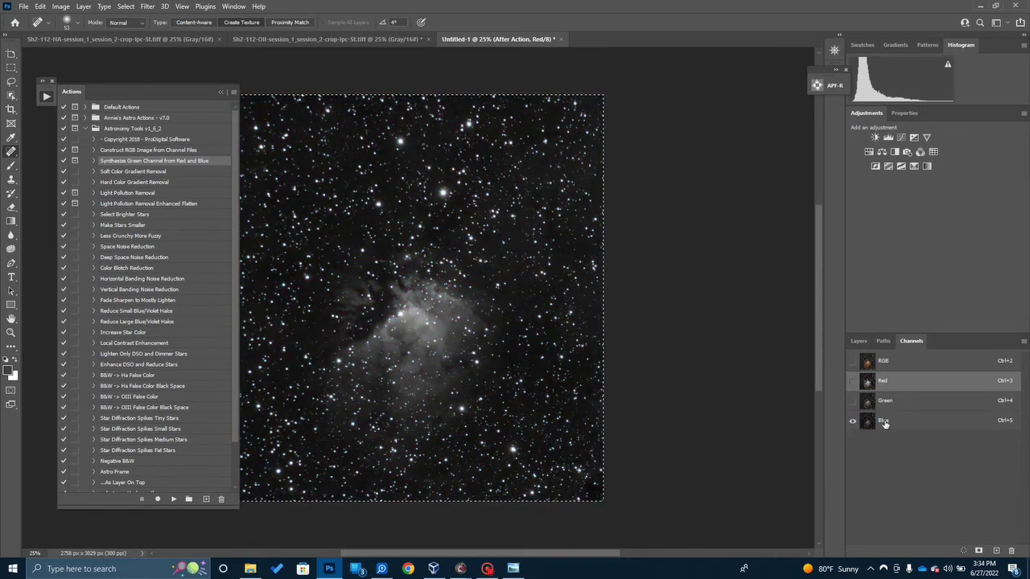
Turn the Red and Green channels back on and make the RGB composite active
{"action": "left_click", "coordinate": [885, 381]}
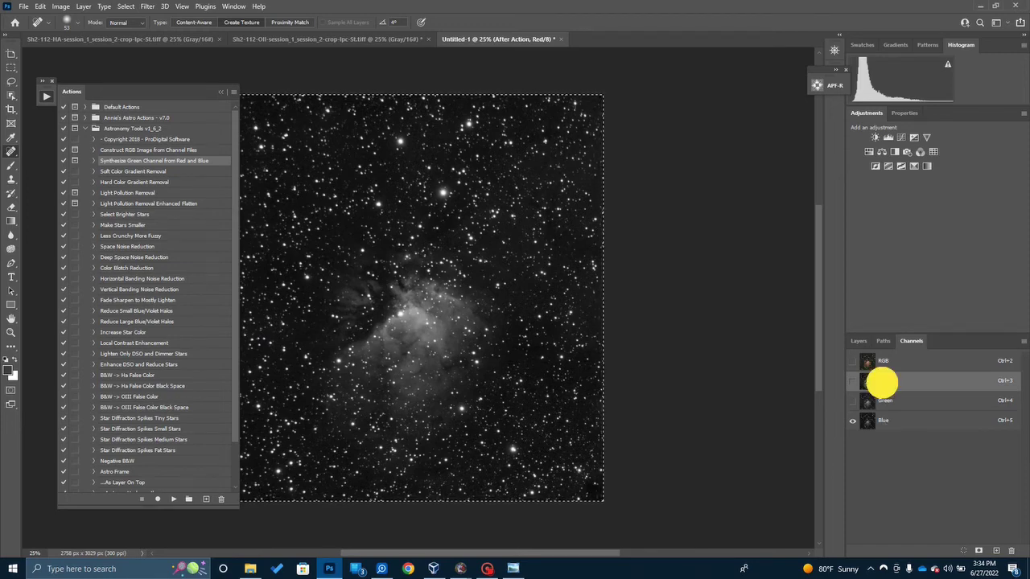
{"action": "left_click", "coordinate": [853, 381]}
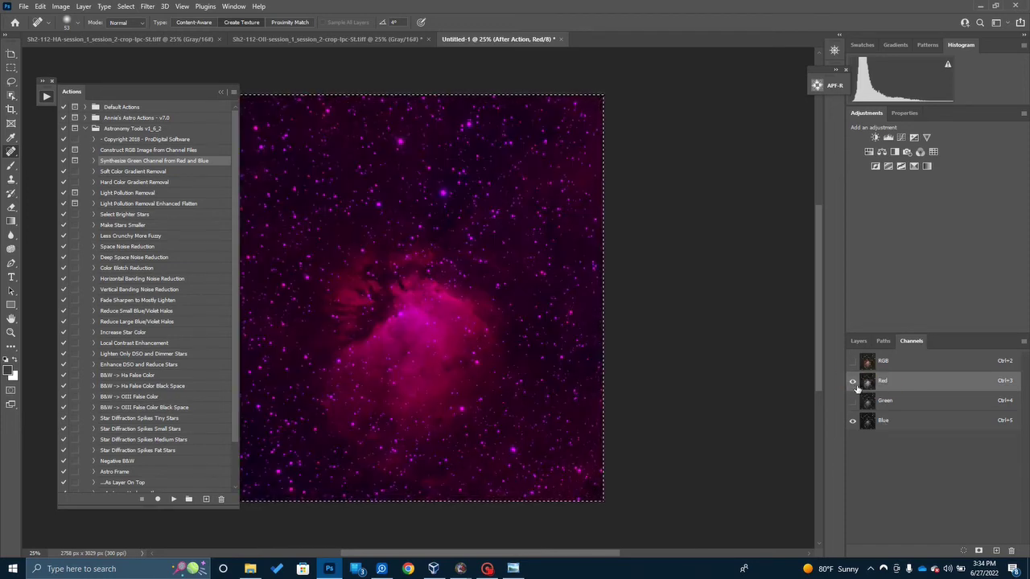
{"action": "left_click", "coordinate": [853, 400]}
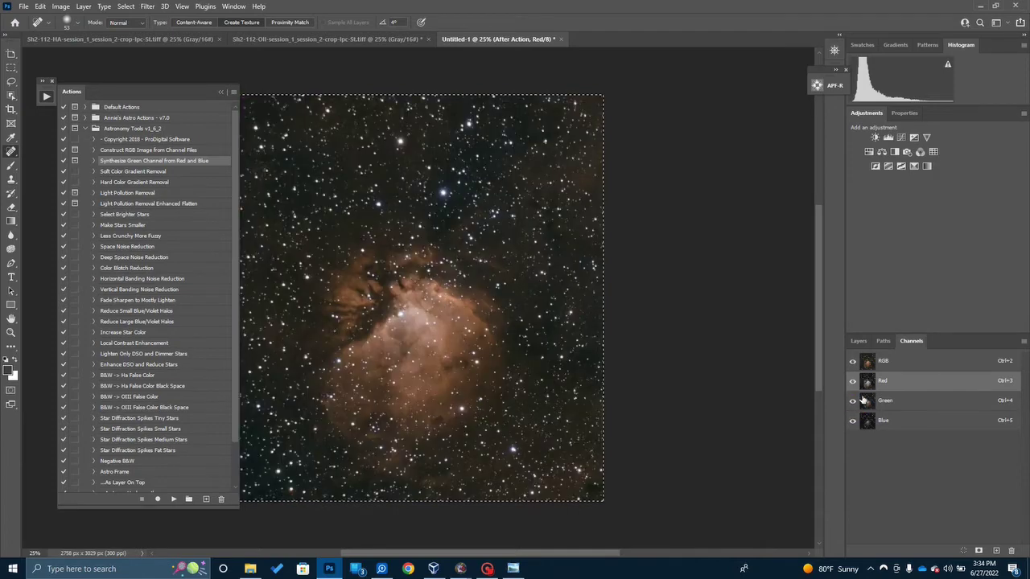
{"action": "left_click", "coordinate": [881, 361]}
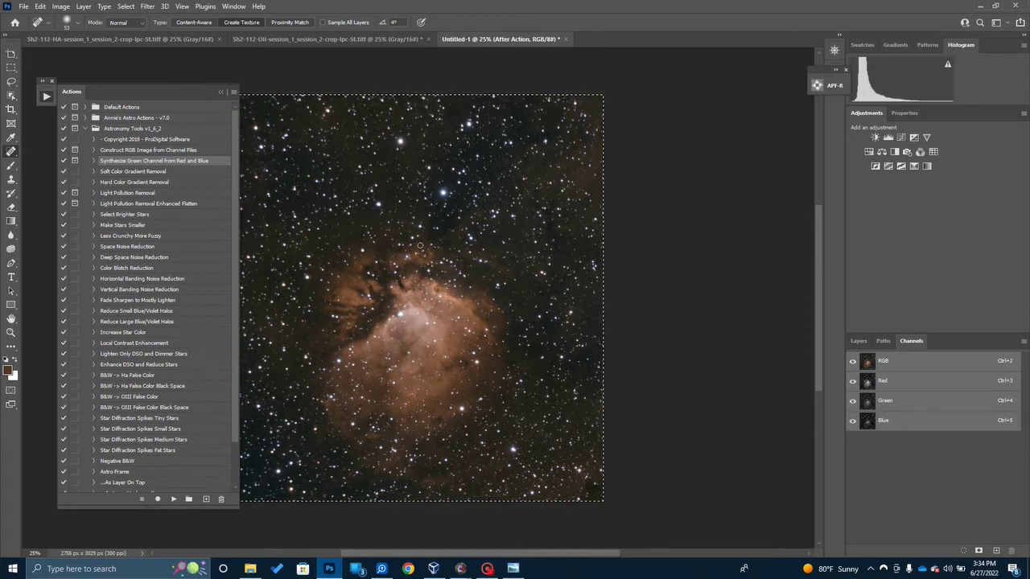
Close the greyscale OIII and HA documents without saving changes
{"action": "left_click", "coordinate": [415, 37]}
{"action": "left_click", "coordinate": [428, 38]}
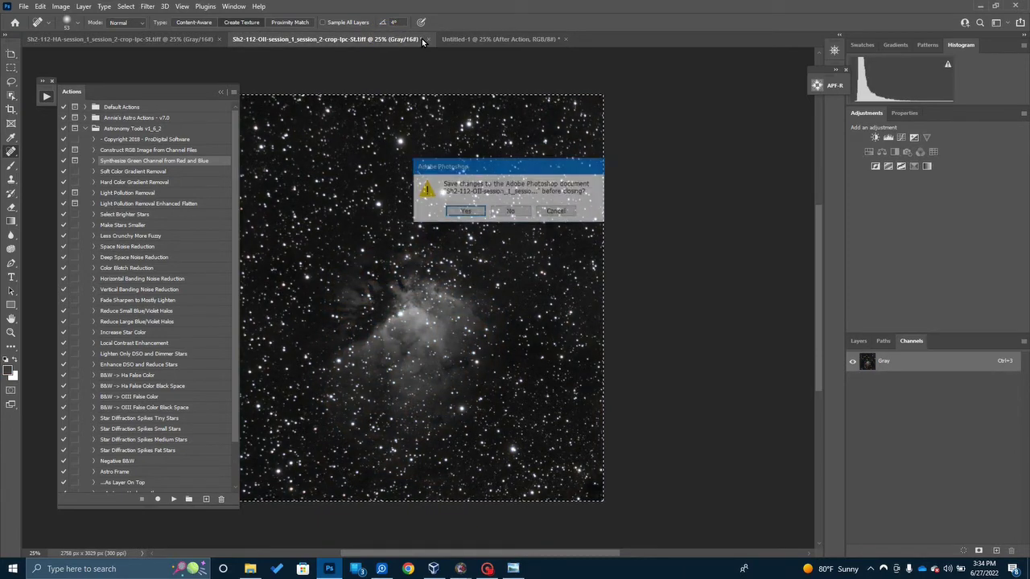
{"action": "left_click", "coordinate": [511, 211]}
{"action": "left_click", "coordinate": [197, 40]}
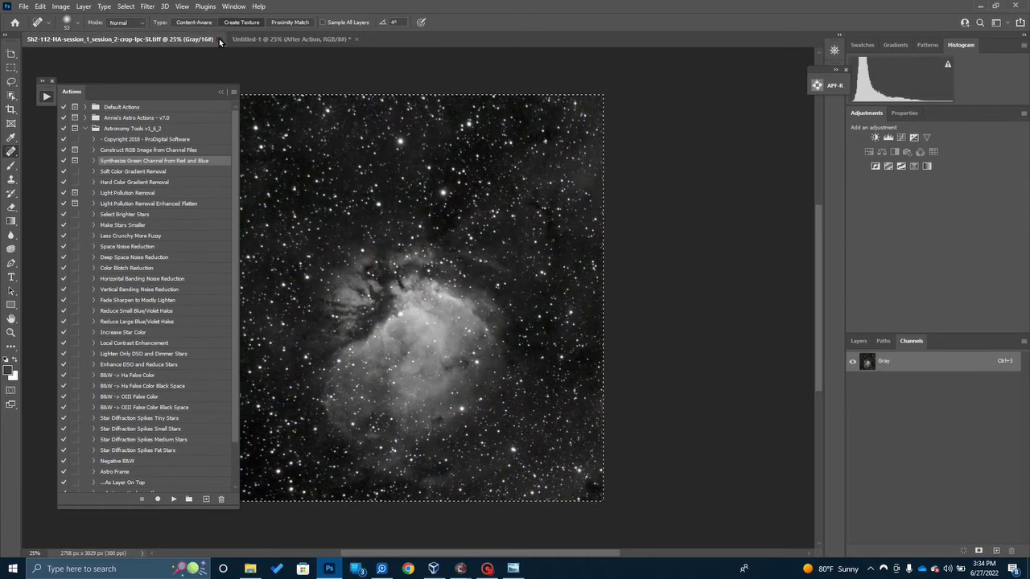
{"action": "left_click", "coordinate": [219, 39]}
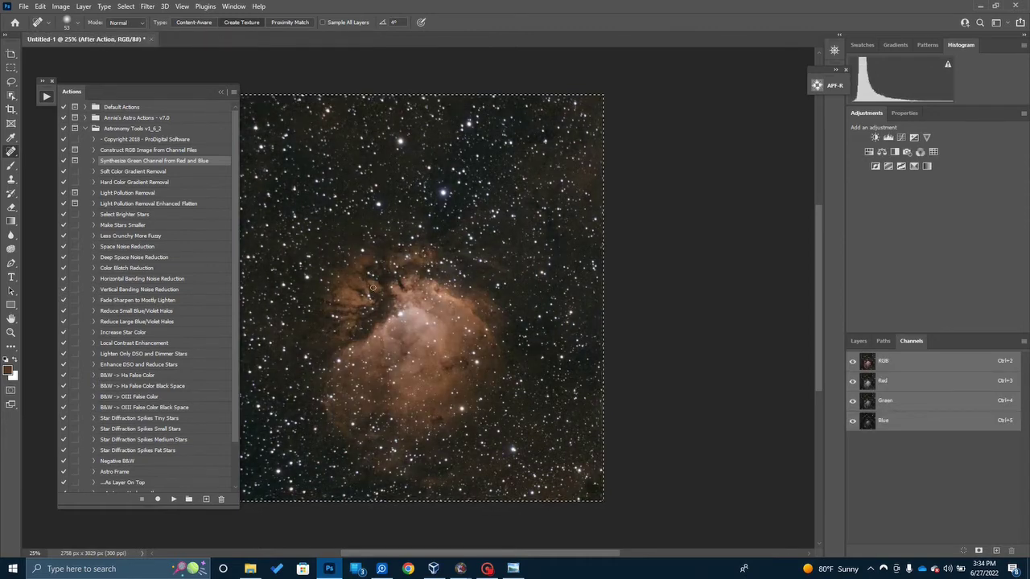
{"action": "left_click", "coordinate": [513, 569]}
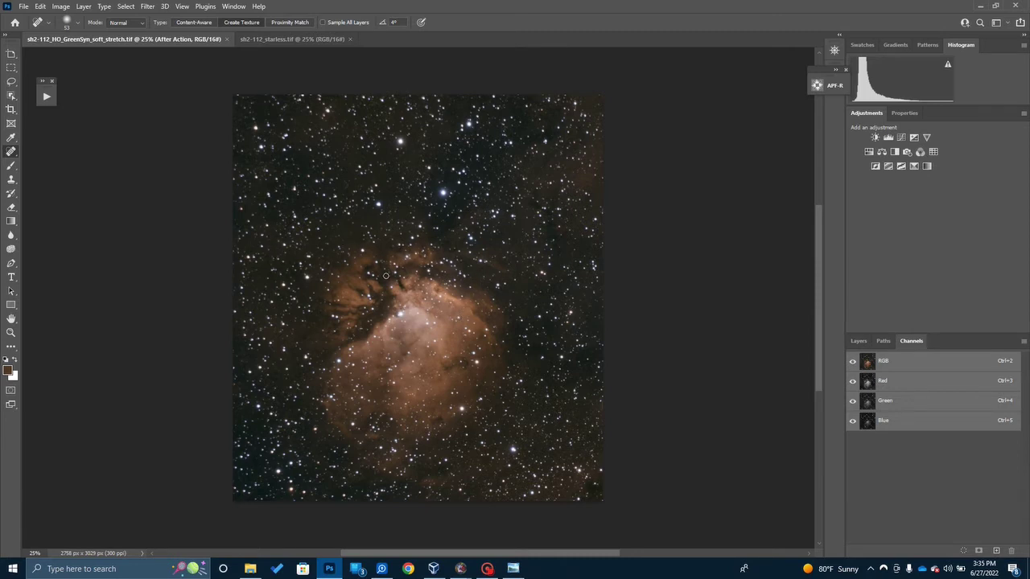
Darken the shadows slightly with a Curves point moved to about input 52, output 55
{"action": "left_click", "coordinate": [63, 9]}
{"action": "mouse_move", "coordinate": [113, 34]}
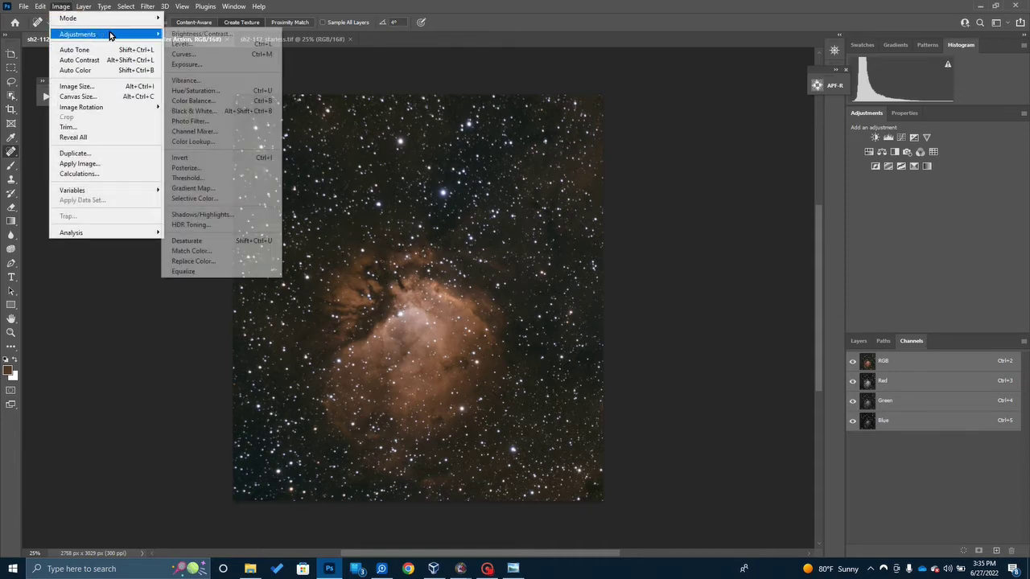
{"action": "left_click", "coordinate": [207, 53]}
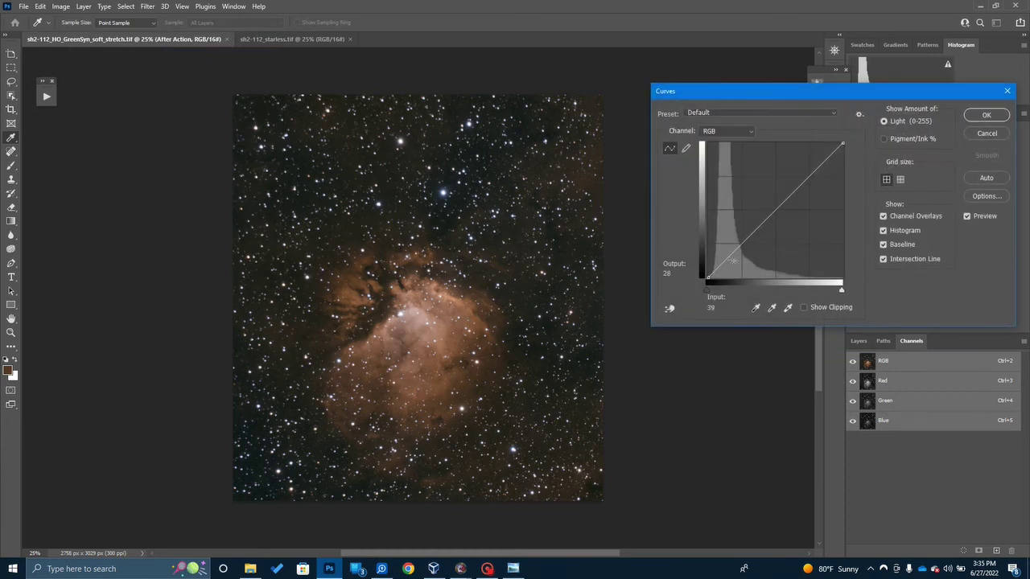
{"action": "left_click", "coordinate": [741, 245]}
{"action": "mouse_move", "coordinate": [741, 246]}
{"action": "left_mouse_down"}
{"action": "mouse_move", "coordinate": [735, 230]}
{"action": "mouse_move", "coordinate": [735, 249]}
{"action": "left_mouse_up"}
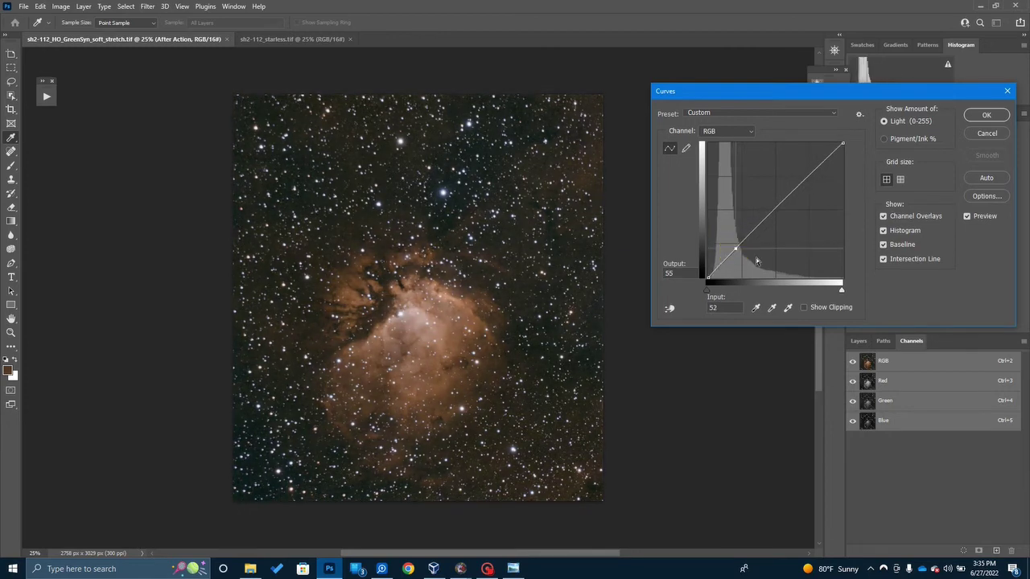
{"action": "left_click", "coordinate": [976, 135]}
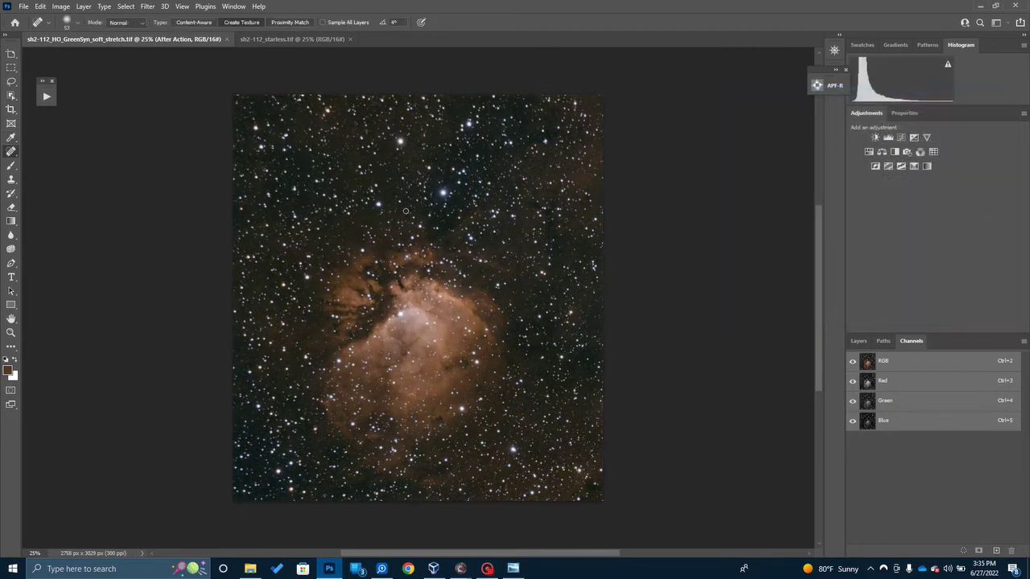
{"action": "left_click", "coordinate": [250, 569]}
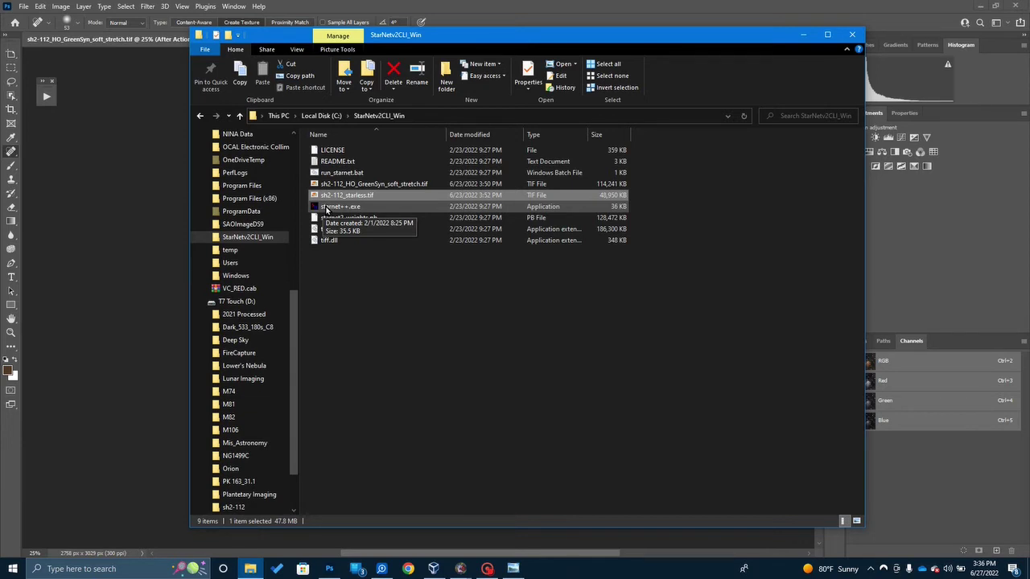
Compare the starless and starry sh2-112 nebula images in Photoshop
{"action": "left_click", "coordinate": [531, 9]}
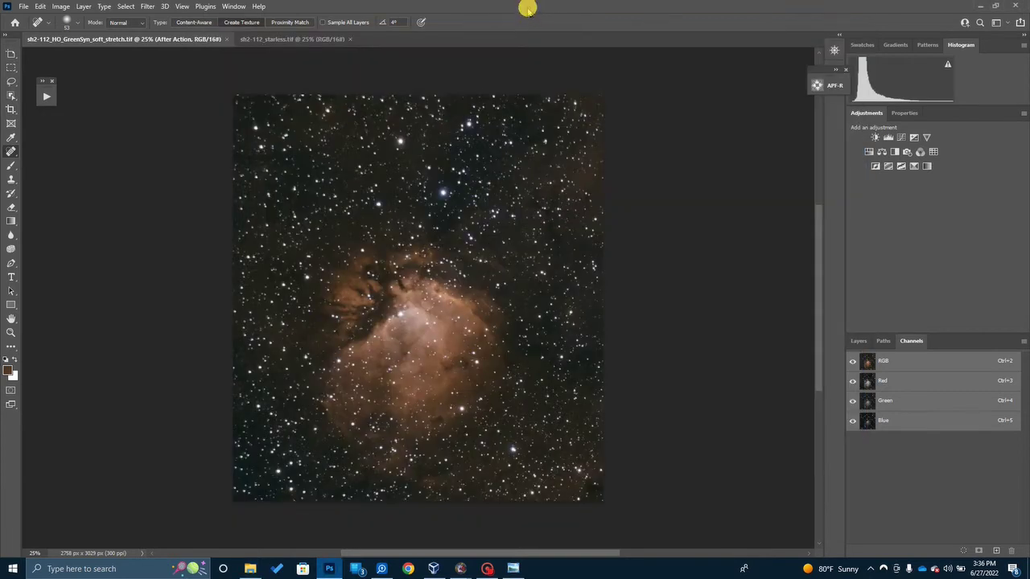
{"action": "left_click", "coordinate": [312, 39]}
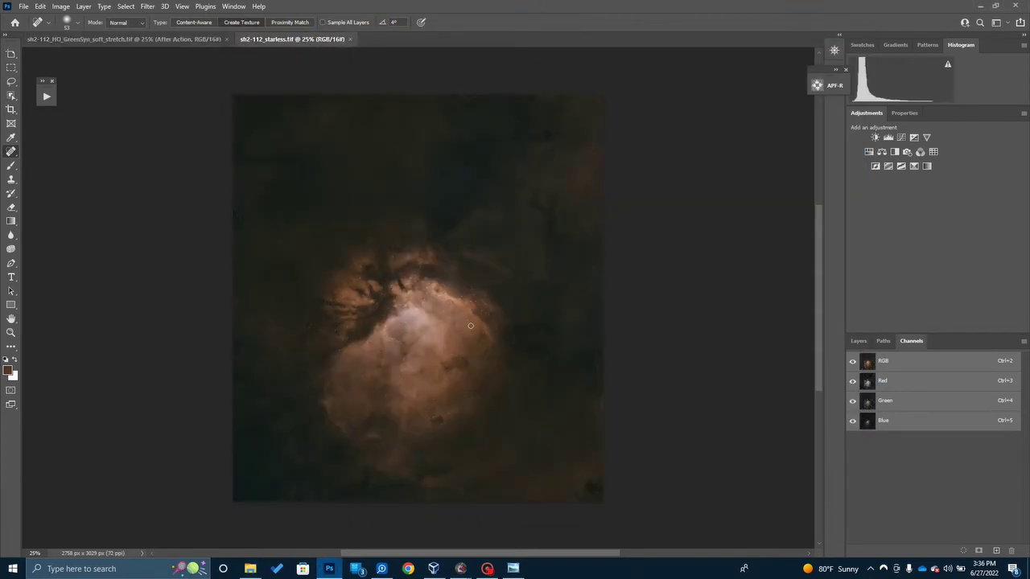
{"action": "left_click", "coordinate": [137, 40]}
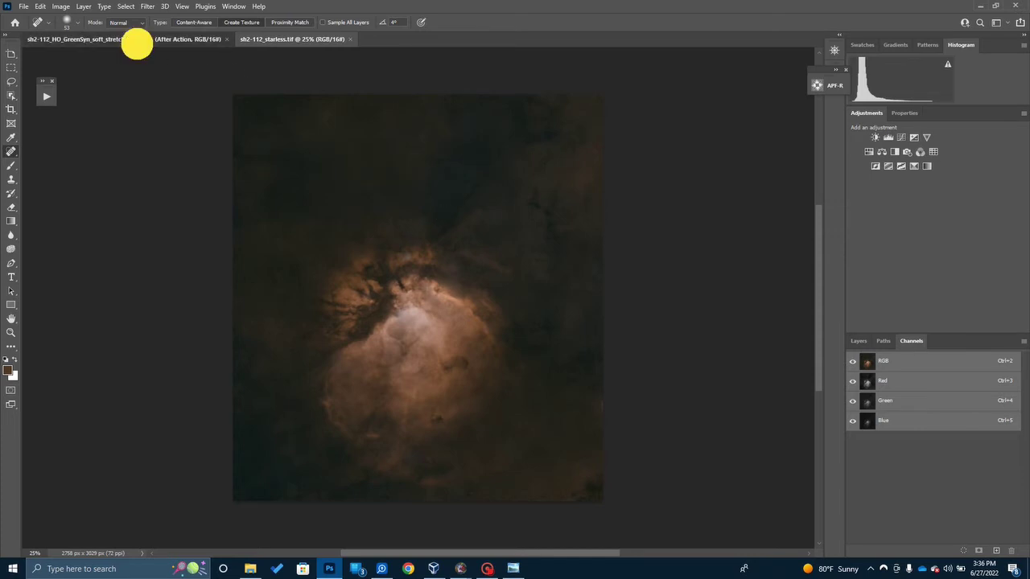
{"action": "left_click", "coordinate": [295, 40]}
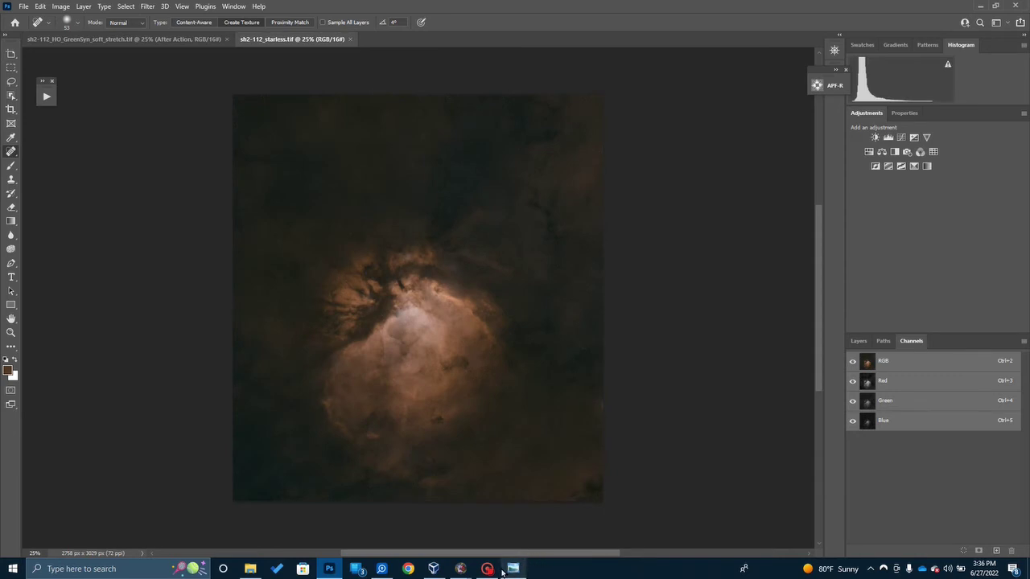
Select starnet++.exe in the StarNetv2CLI_Win folder and start a new Chrome window
{"action": "left_click", "coordinate": [252, 569]}
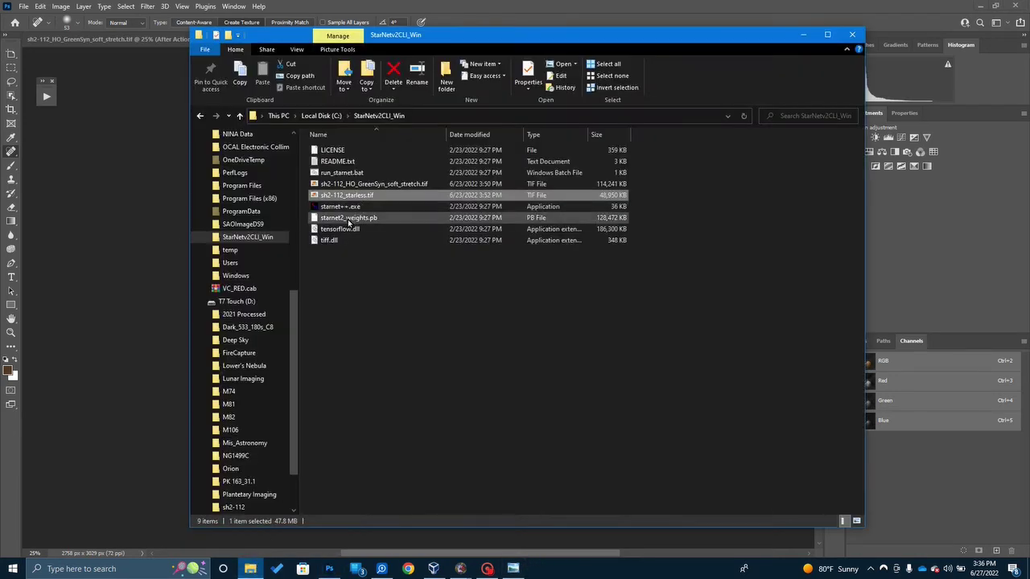
{"action": "left_click", "coordinate": [339, 206]}
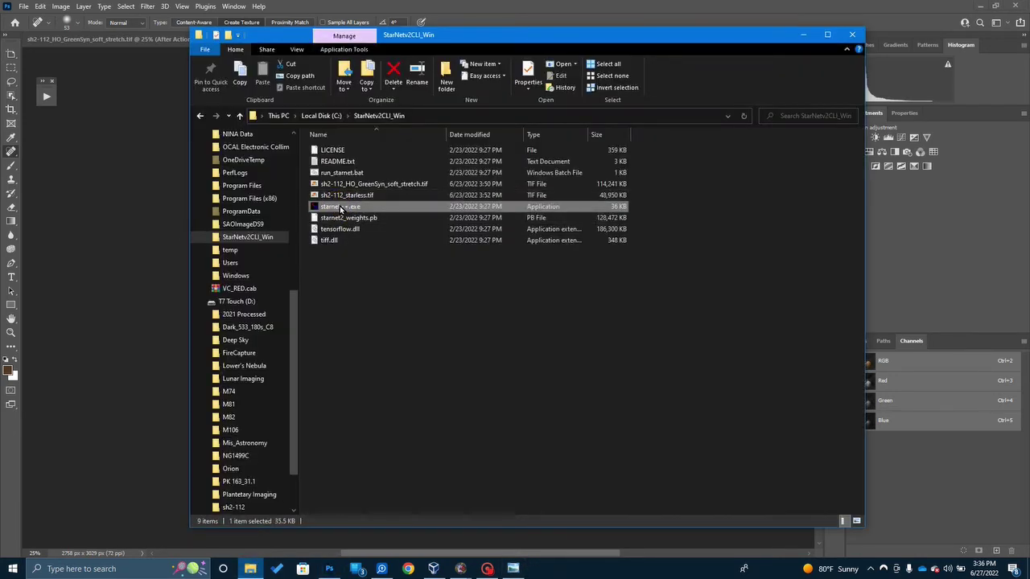
{"action": "left_click", "coordinate": [408, 569]}
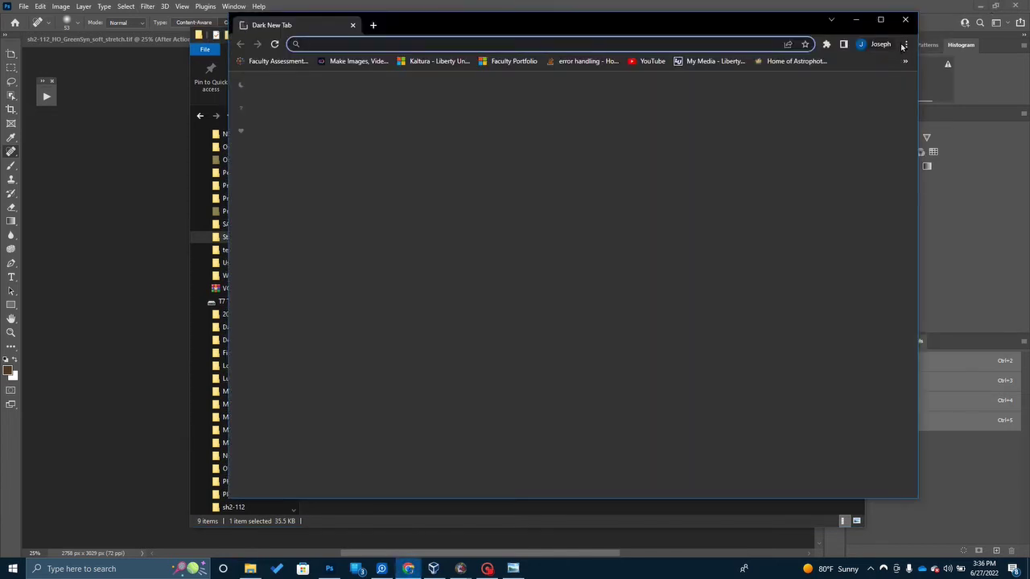
Reopen the AstroBackyard StarNet++ tutorial page from Chrome's browsing history
{"action": "left_click", "coordinate": [905, 45]}
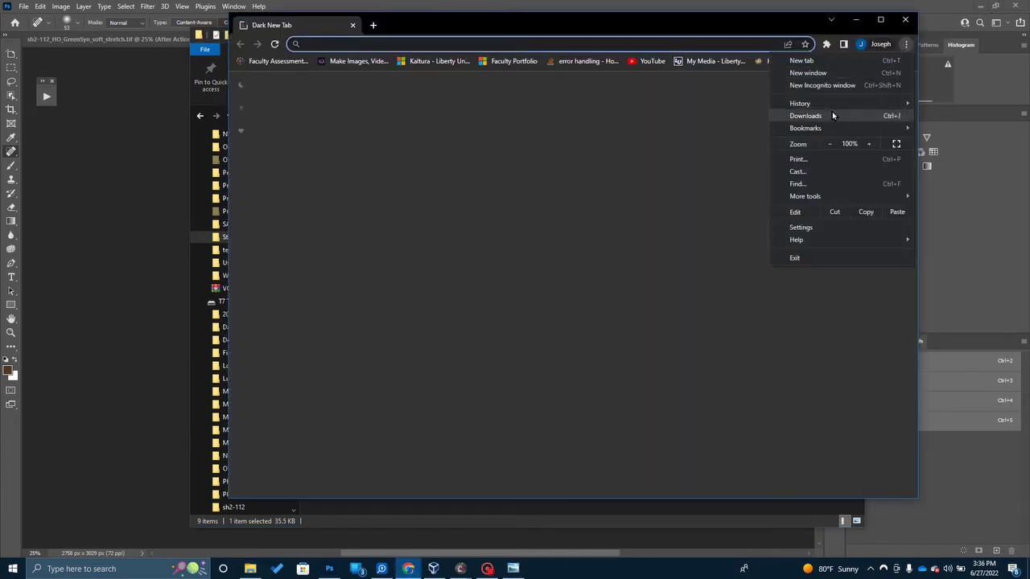
{"action": "mouse_move", "coordinate": [827, 103]}
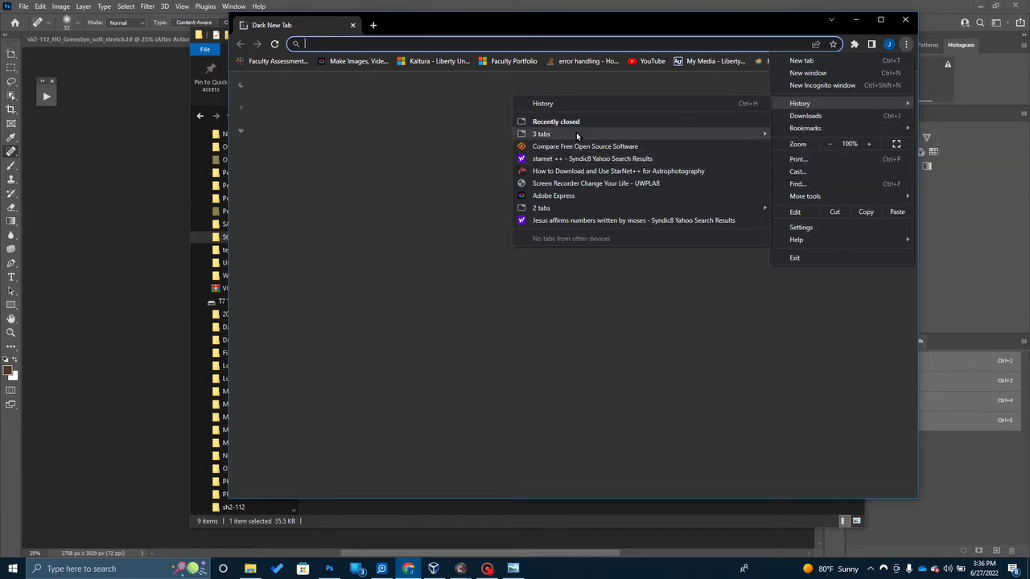
{"action": "left_click", "coordinate": [569, 104]}
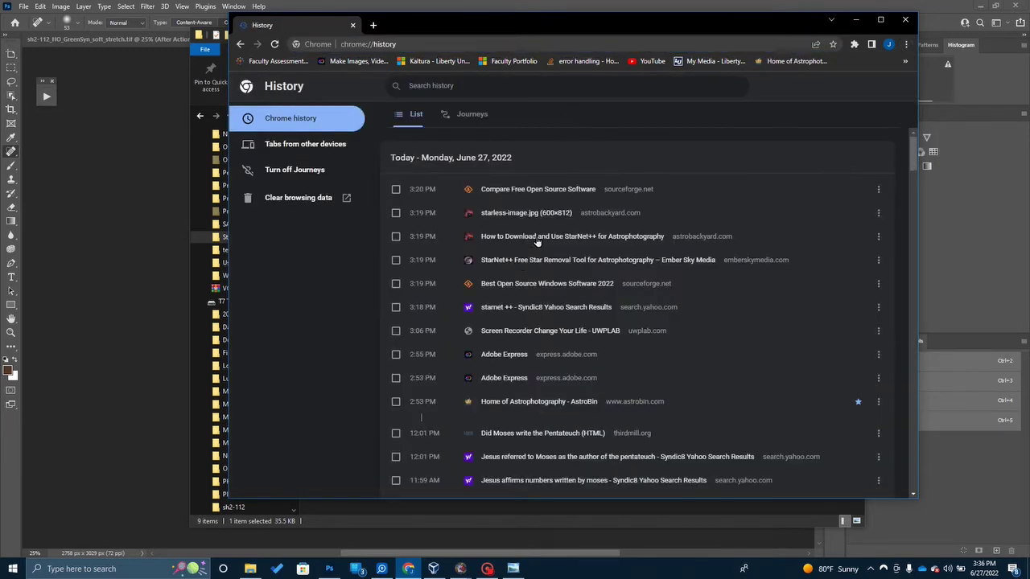
{"action": "left_click", "coordinate": [540, 236]}
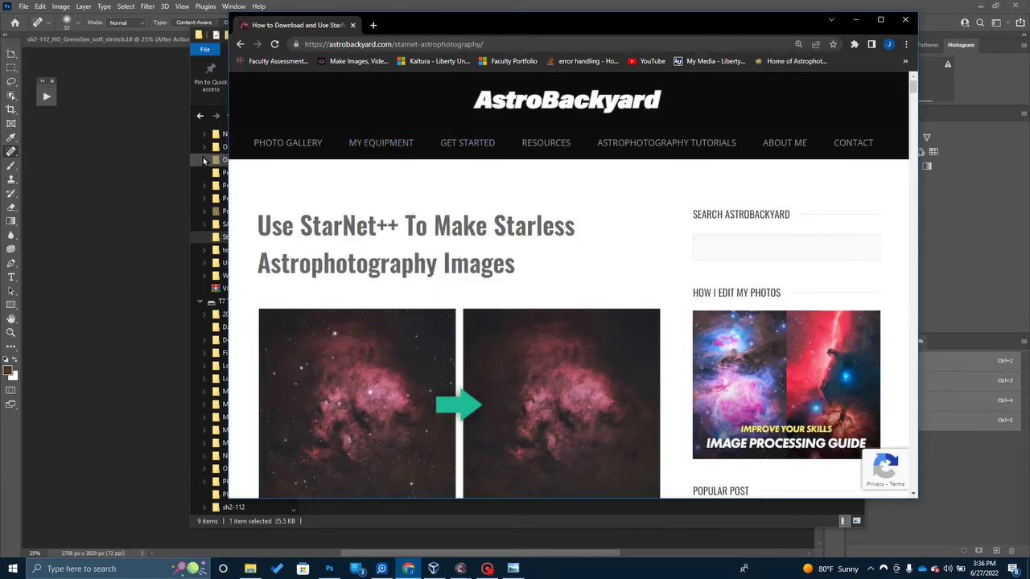
Minimize File Explorer, read through the StarNet++ article, then close the browser window
{"action": "left_click", "coordinate": [199, 74]}
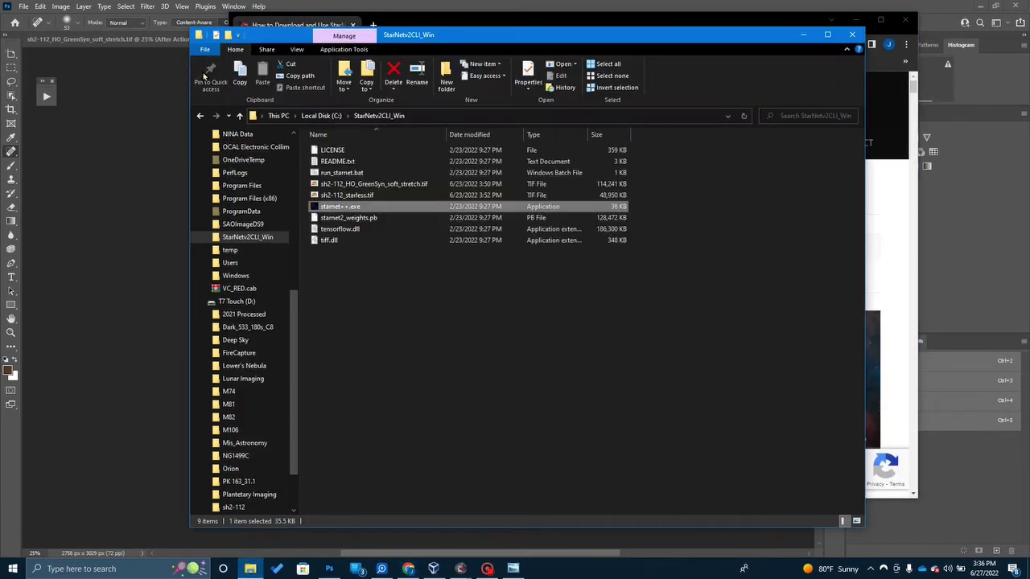
{"action": "left_click", "coordinate": [852, 30]}
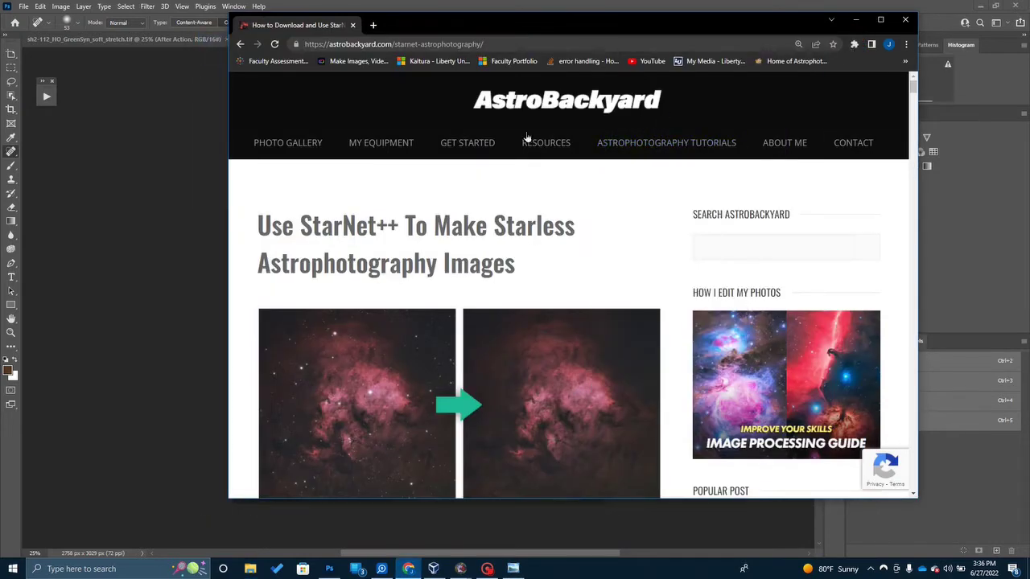
{"action": "mouse_move", "coordinate": [489, 134]}
{"action": "scroll", "coordinate": [527, 278], "scroll_direction": "down", "scroll_amount": 4}
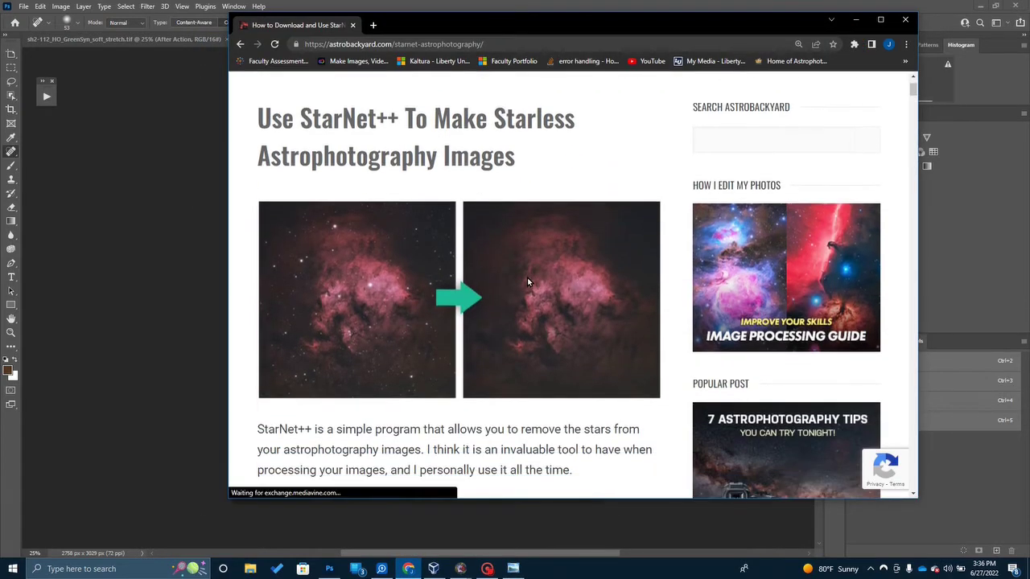
{"action": "scroll", "coordinate": [567, 310], "scroll_direction": "down", "scroll_amount": 5}
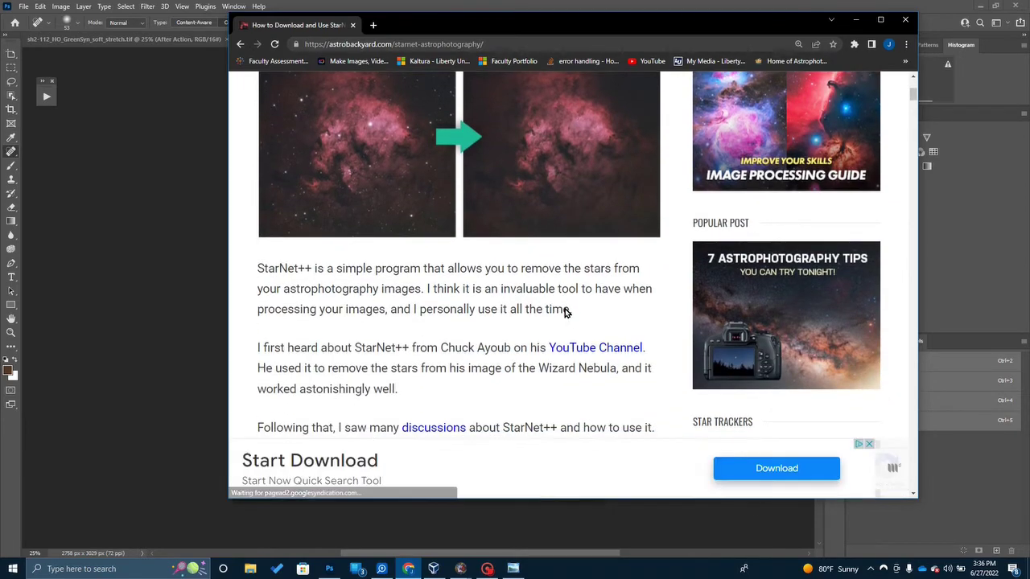
{"action": "scroll", "coordinate": [532, 318], "scroll_direction": "down", "scroll_amount": 12}
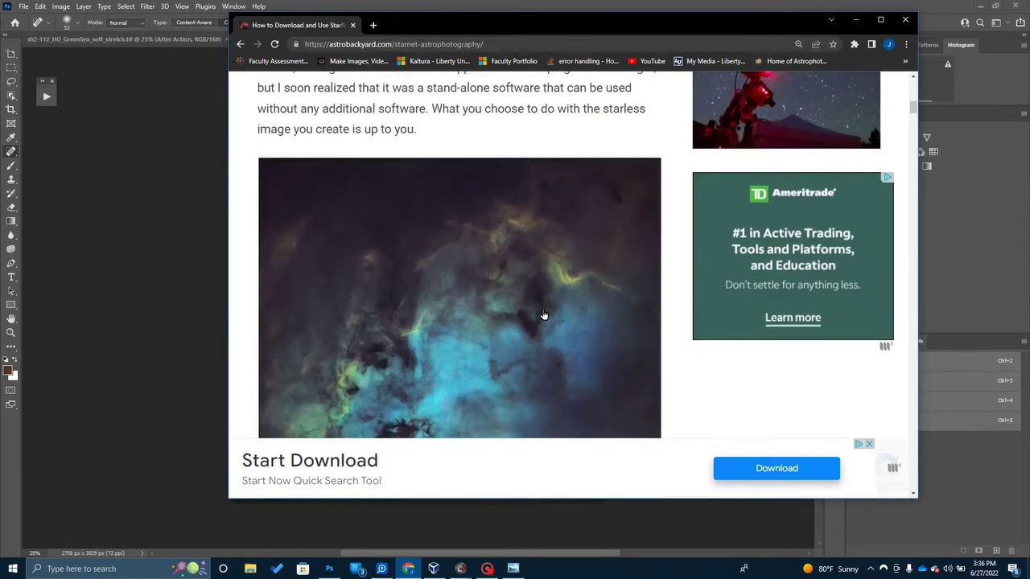
{"action": "scroll", "coordinate": [548, 315], "scroll_direction": "down", "scroll_amount": 2}
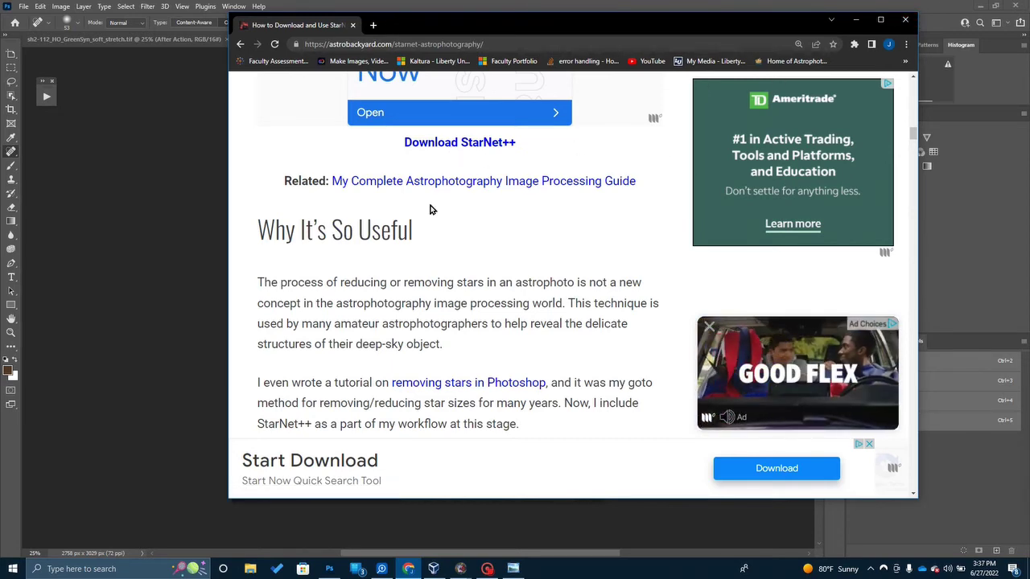
{"action": "scroll", "coordinate": [410, 178], "scroll_direction": "up", "scroll_amount": 8}
{"action": "scroll", "coordinate": [409, 178], "scroll_direction": "up", "scroll_amount": 8}
{"action": "scroll", "coordinate": [409, 178], "scroll_direction": "up", "scroll_amount": 5}
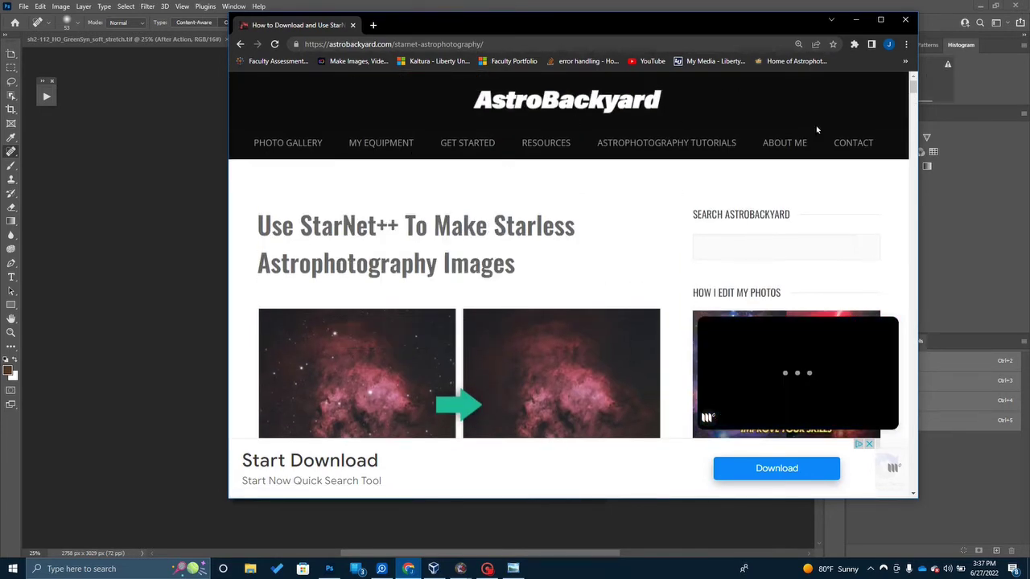
{"action": "left_click", "coordinate": [904, 19]}
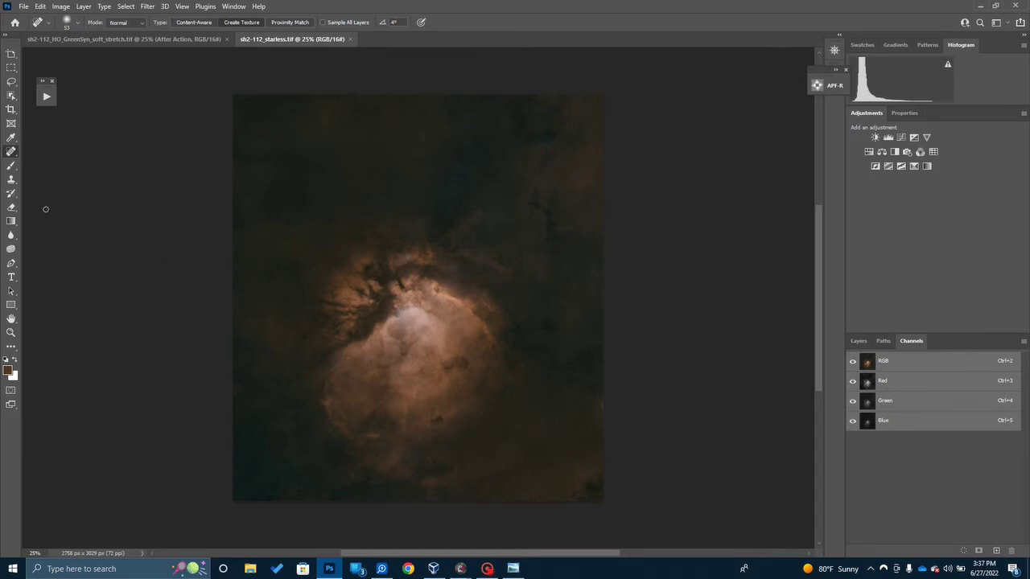
Select the Clone Stamp tool with a 50 px brush
{"action": "left_click", "coordinate": [12, 179]}
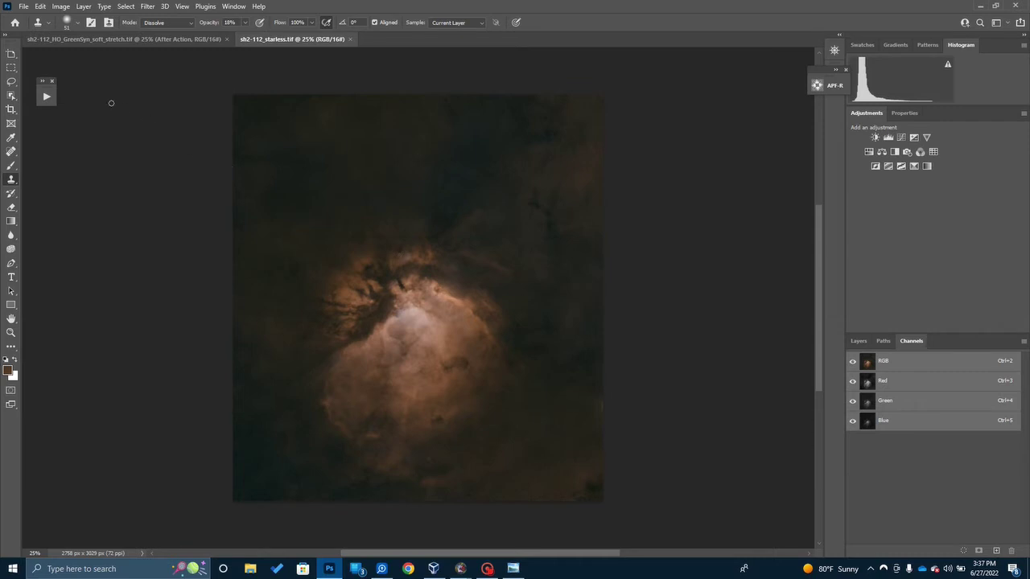
{"action": "left_click", "coordinate": [74, 22]}
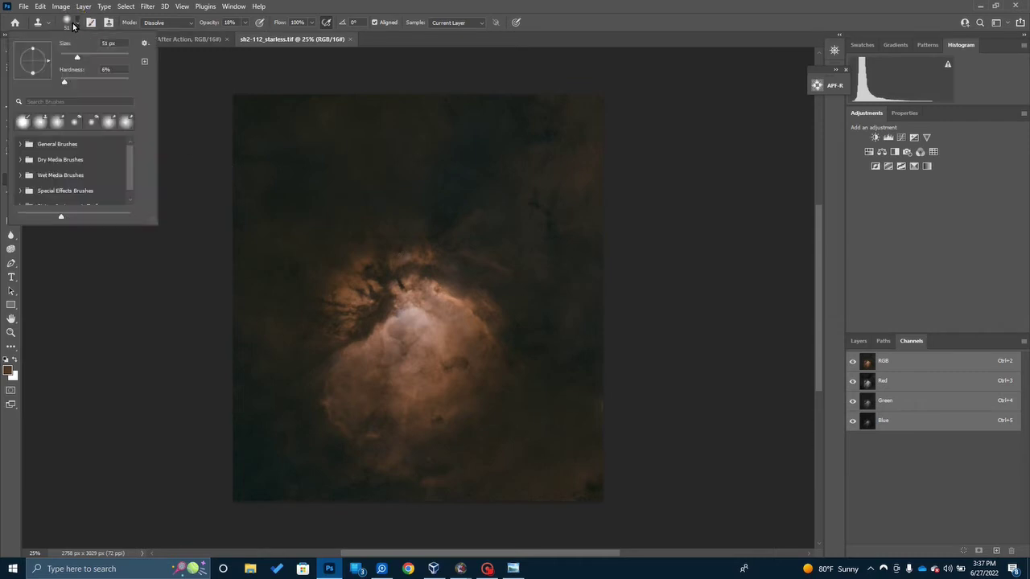
{"action": "mouse_move", "coordinate": [77, 56]}
{"action": "left_mouse_down"}
{"action": "mouse_move", "coordinate": [107, 57]}
{"action": "mouse_move", "coordinate": [71, 57]}
{"action": "left_mouse_up"}
{"action": "left_click_drag", "start_coordinate": [72, 57], "coordinate": [77, 57]}
{"action": "left_click", "coordinate": [177, 98]}
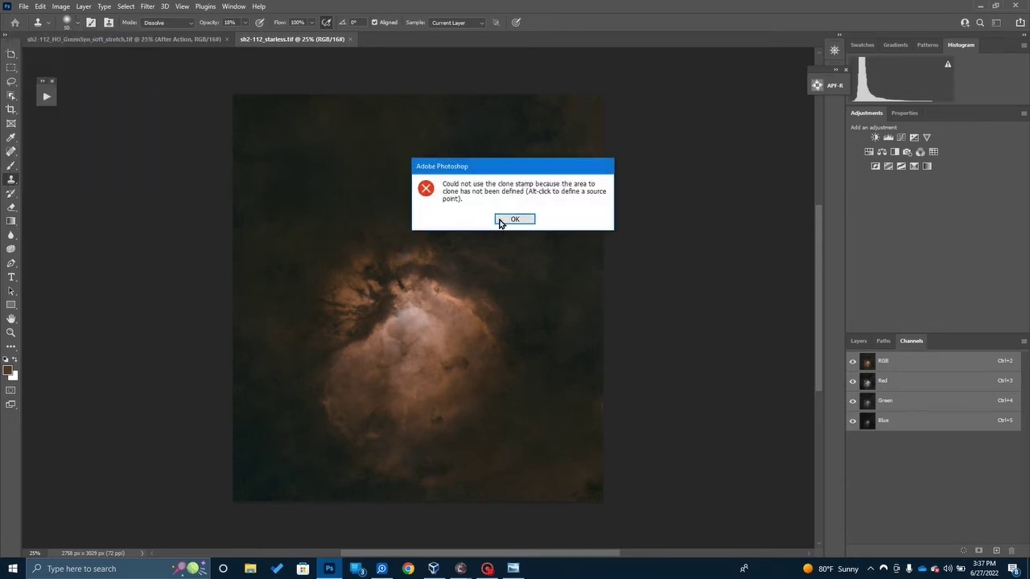
{"action": "left_click", "coordinate": [502, 221]}
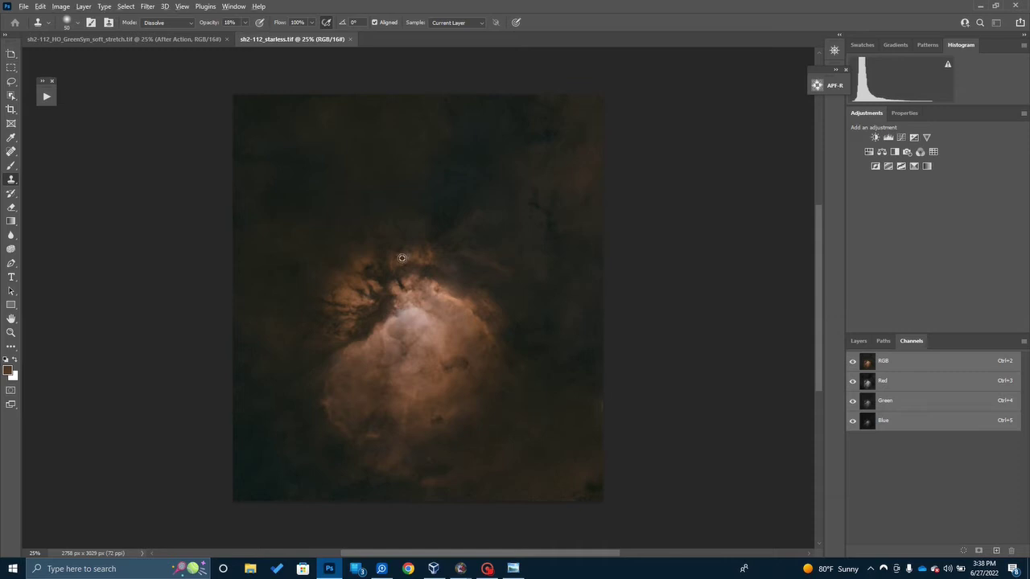
Set a clone source on the nebula and stamp nearby texture over the leftover gaps
{"action": "left_click", "coordinate": [401, 257], "text": "alt"}
{"action": "left_click", "coordinate": [409, 258]}
{"action": "left_click", "coordinate": [411, 254]}
{"action": "left_click", "coordinate": [410, 256]}
{"action": "left_click", "coordinate": [405, 262]}
{"action": "left_click", "coordinate": [407, 256]}
{"action": "left_click", "coordinate": [401, 258]}
{"action": "left_click", "coordinate": [409, 259]}
{"action": "left_click", "coordinate": [408, 255]}
{"action": "left_click", "coordinate": [407, 260]}
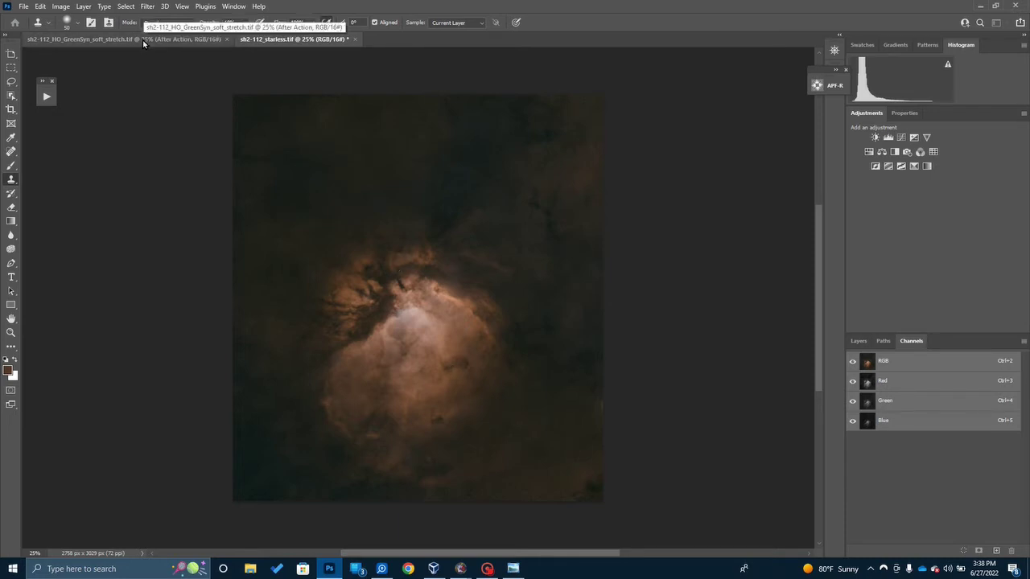
{"action": "left_click", "coordinate": [147, 6]}
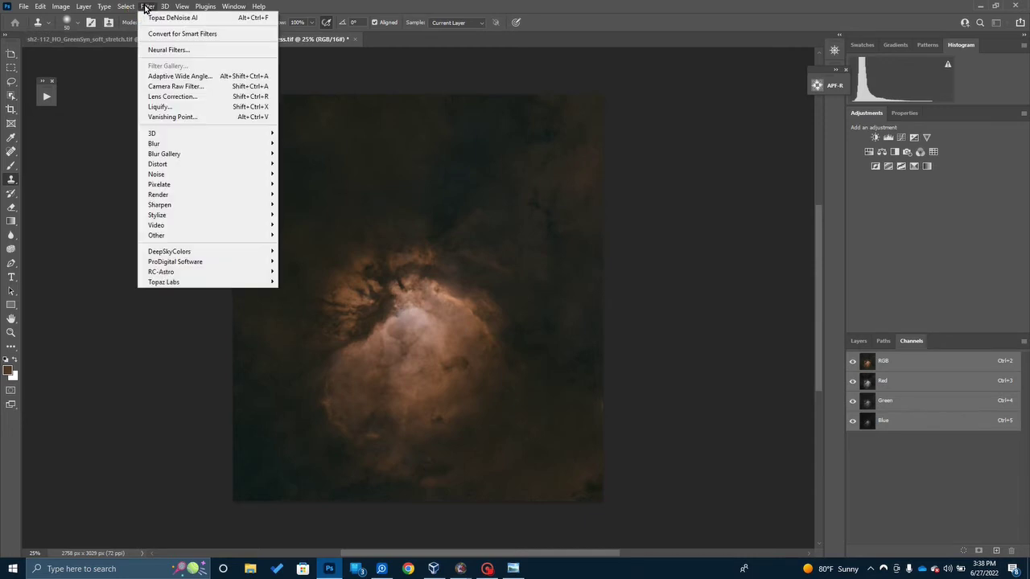
{"action": "left_click", "coordinate": [176, 86]}
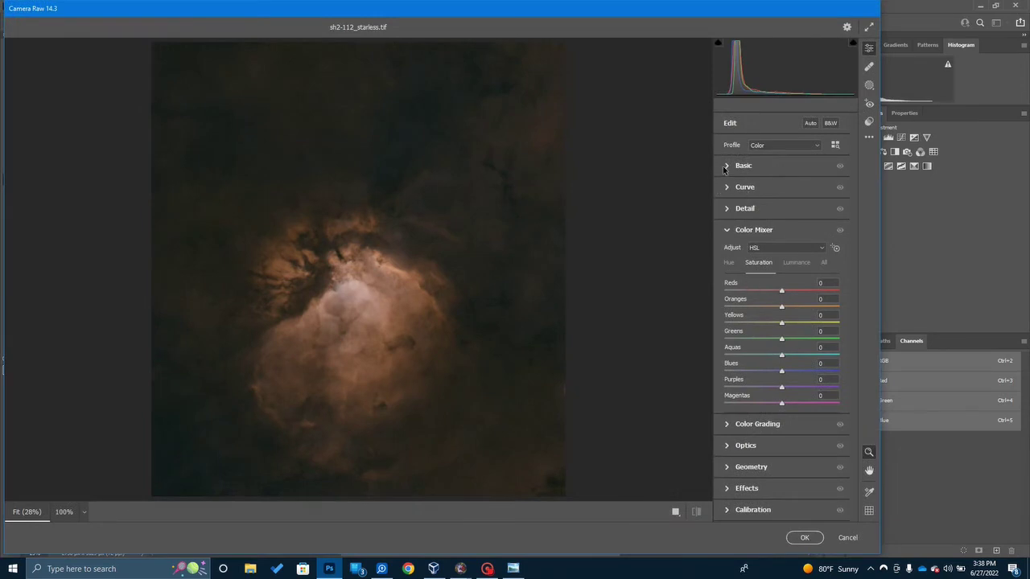
{"action": "left_click", "coordinate": [726, 167]}
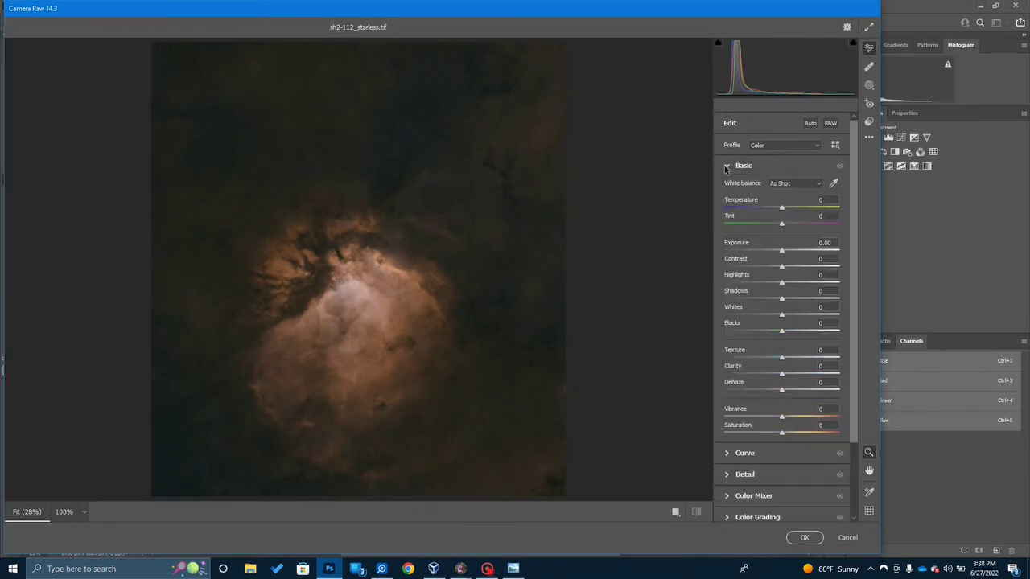
{"action": "left_click", "coordinate": [734, 477]}
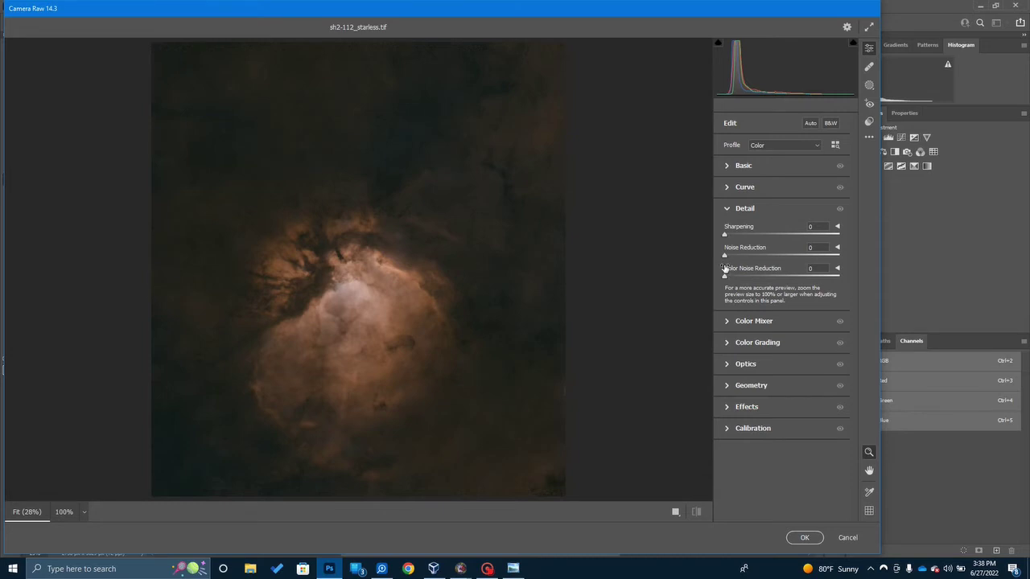
{"action": "left_click_drag", "start_coordinate": [727, 278], "coordinate": [780, 282]}
{"action": "left_click_drag", "start_coordinate": [725, 255], "coordinate": [750, 256]}
{"action": "left_click_drag", "start_coordinate": [728, 235], "coordinate": [758, 236]}
{"action": "left_click", "coordinate": [847, 537]}
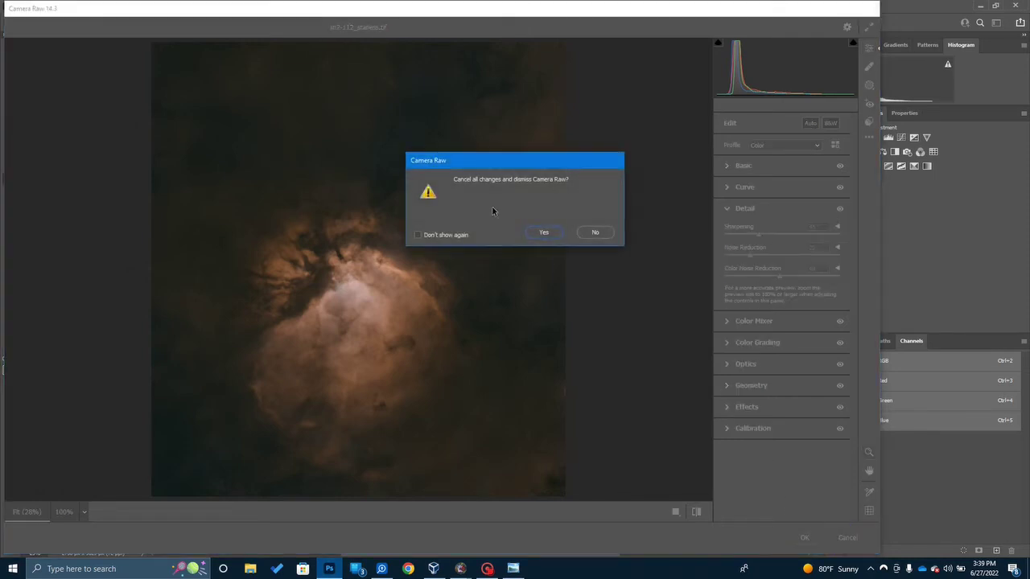
{"action": "left_click", "coordinate": [593, 233]}
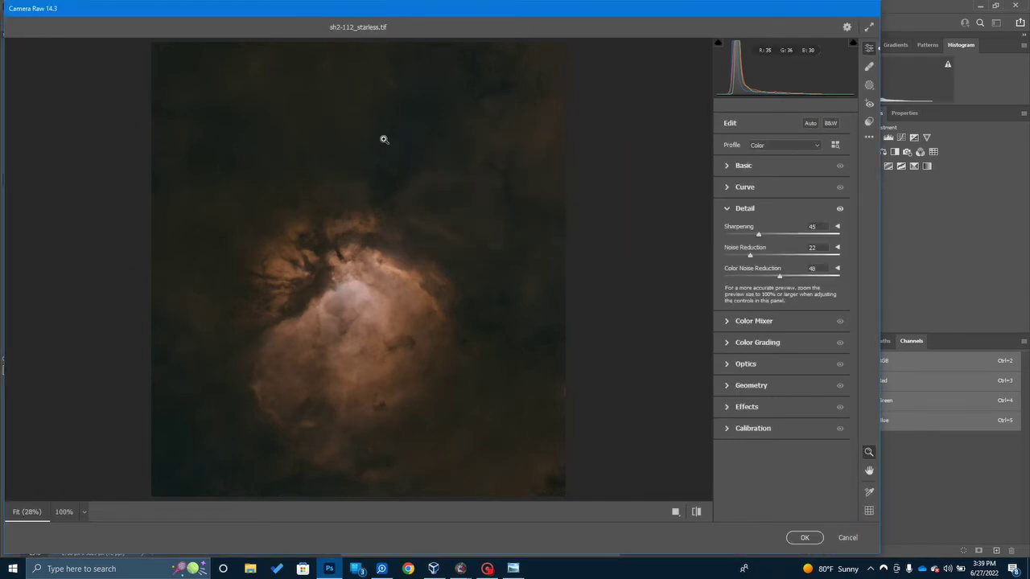
{"action": "left_click", "coordinate": [847, 537]}
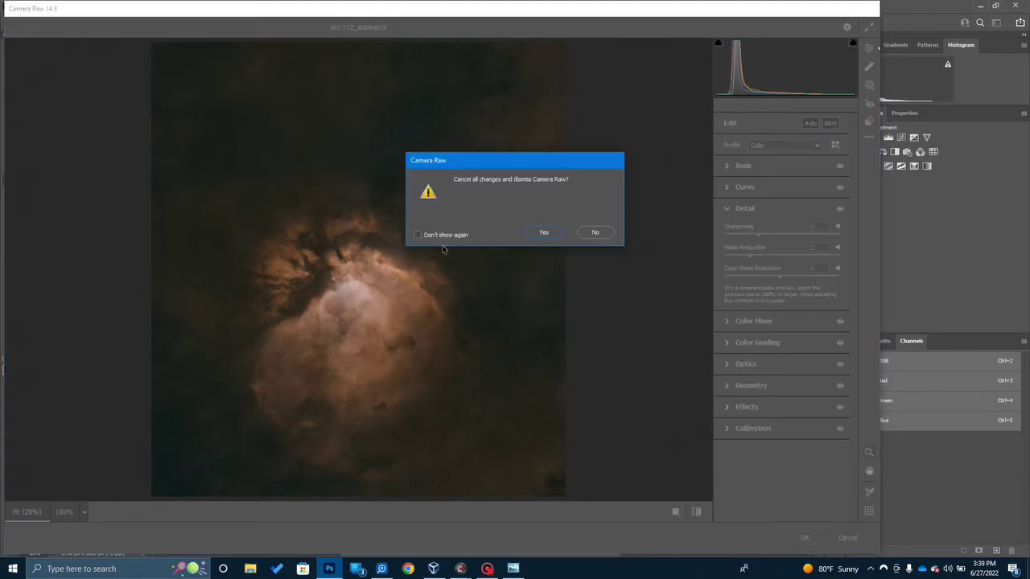
{"action": "left_click", "coordinate": [544, 233]}
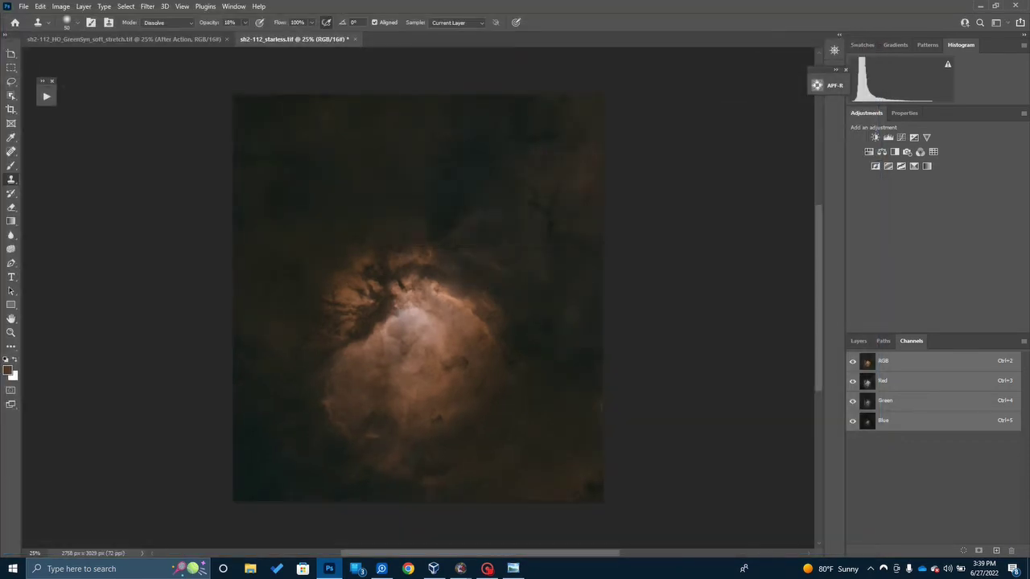
Check the Noise > Reduce Noise filter without applying it, then return to the Filter menu
{"action": "left_click", "coordinate": [147, 6]}
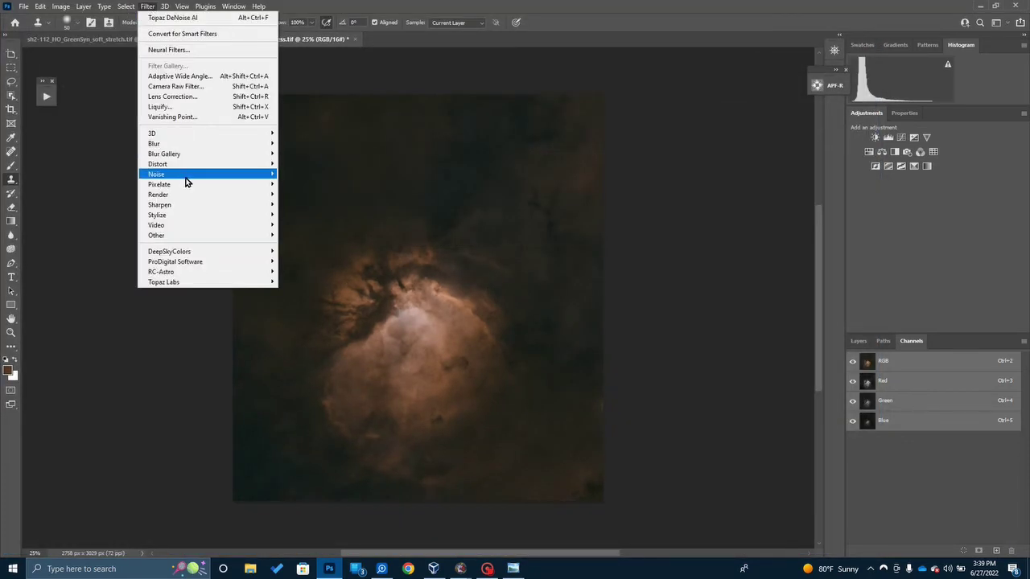
{"action": "mouse_move", "coordinate": [221, 179]}
{"action": "left_click", "coordinate": [306, 214]}
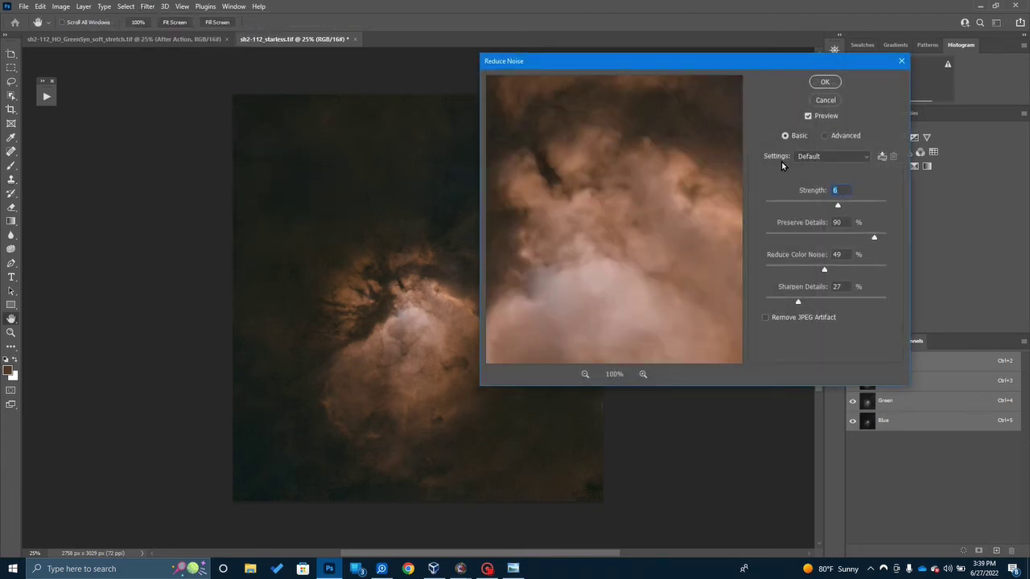
{"action": "left_click", "coordinate": [820, 100]}
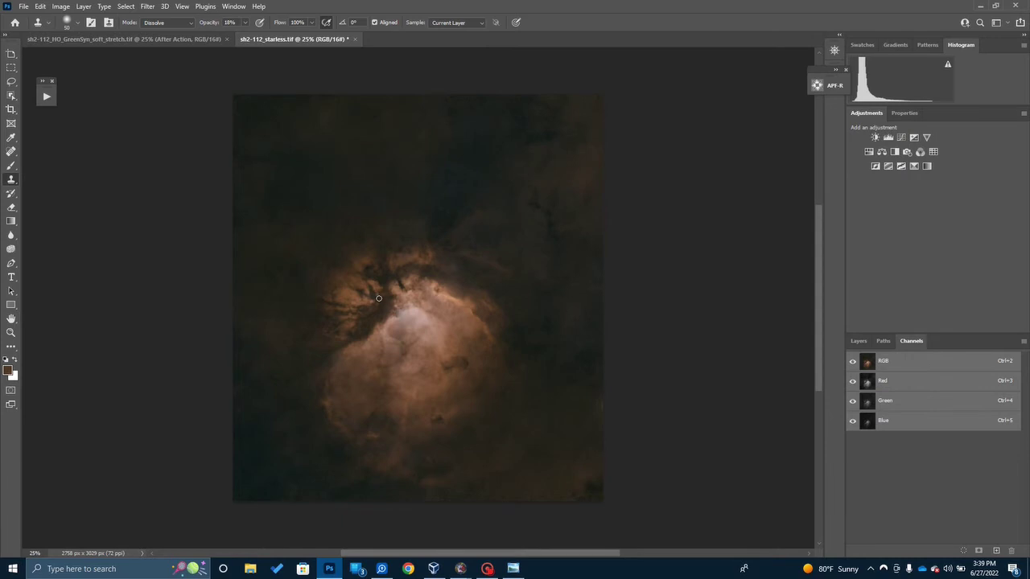
{"action": "left_click", "coordinate": [147, 6]}
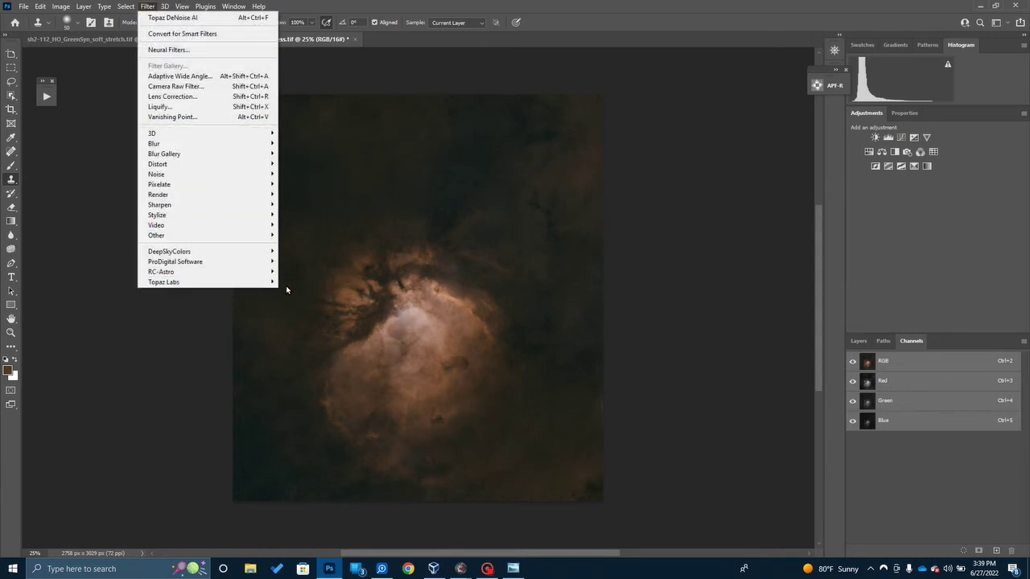
Denoise the starless nebula in Topaz DeNoise AI with Remove Noise 19 and Sharpness 43
{"action": "mouse_move", "coordinate": [276, 281]}
{"action": "left_click", "coordinate": [314, 282]}
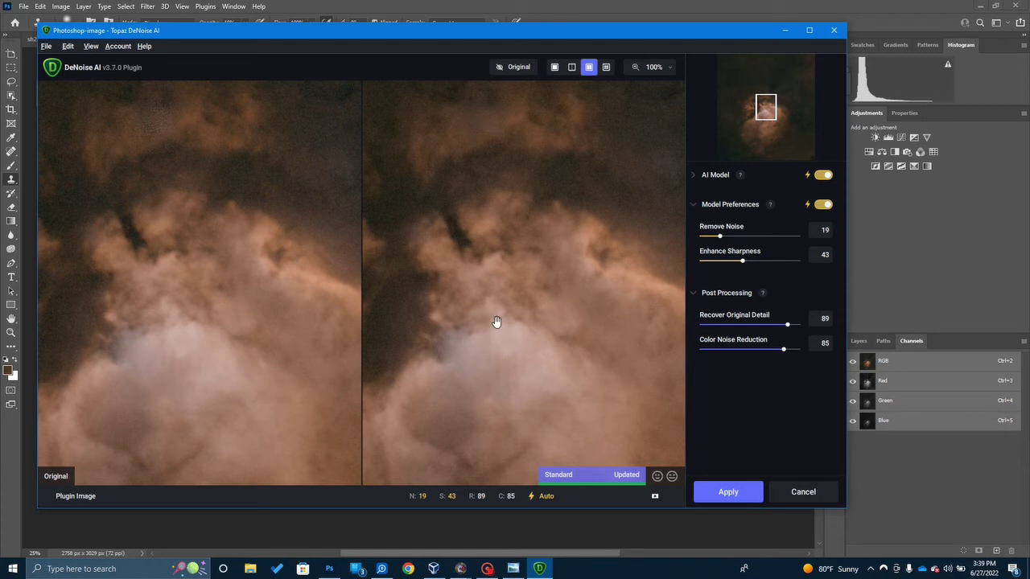
{"action": "scroll", "coordinate": [482, 324], "scroll_direction": "down", "scroll_amount": 1}
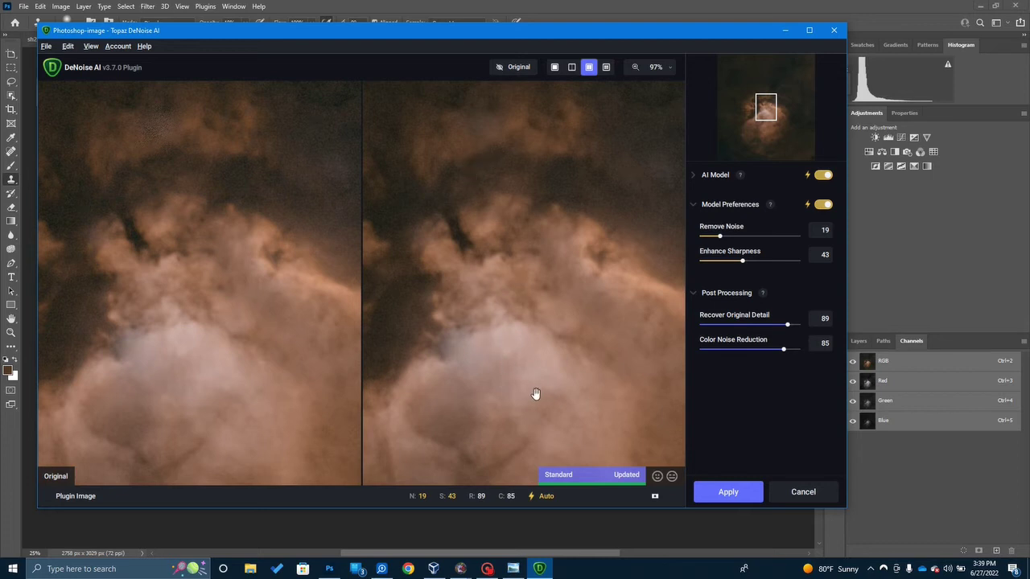
{"action": "left_click", "coordinate": [714, 496]}
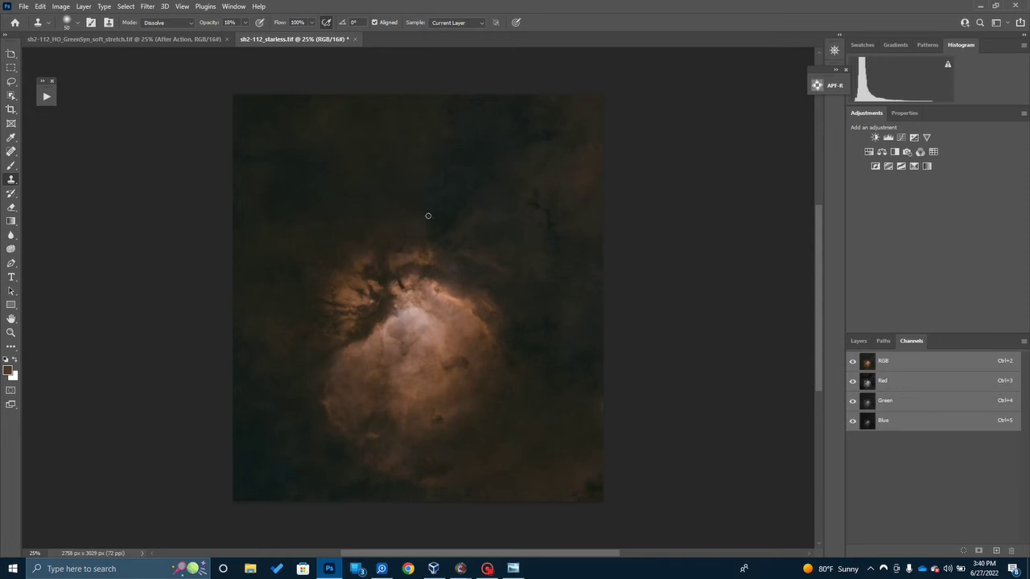
Brighten the starless nebula with a two-point Curves adjustment raising input 58 to output 82
{"action": "left_click", "coordinate": [62, 7]}
{"action": "mouse_move", "coordinate": [83, 36]}
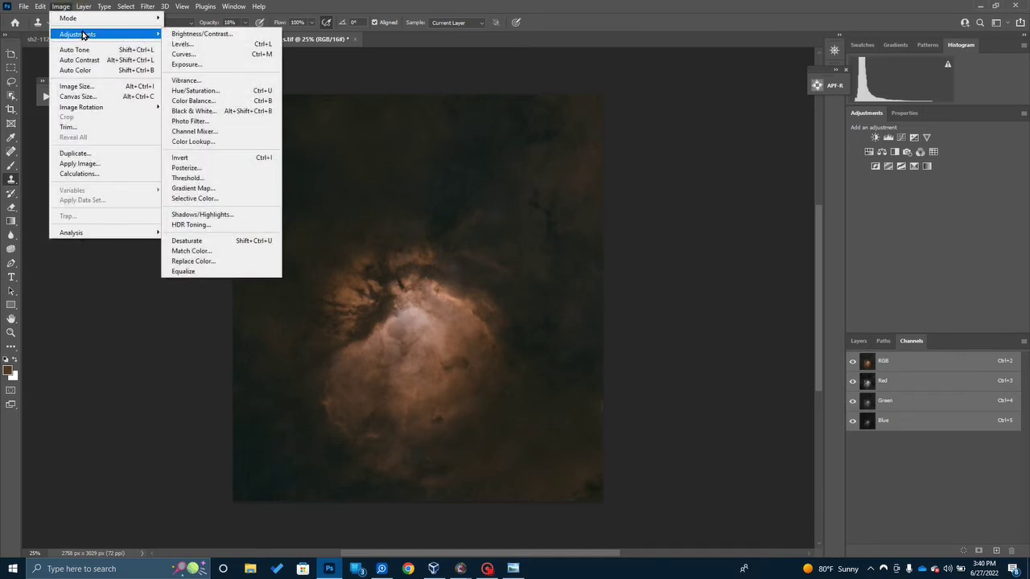
{"action": "left_click", "coordinate": [193, 64]}
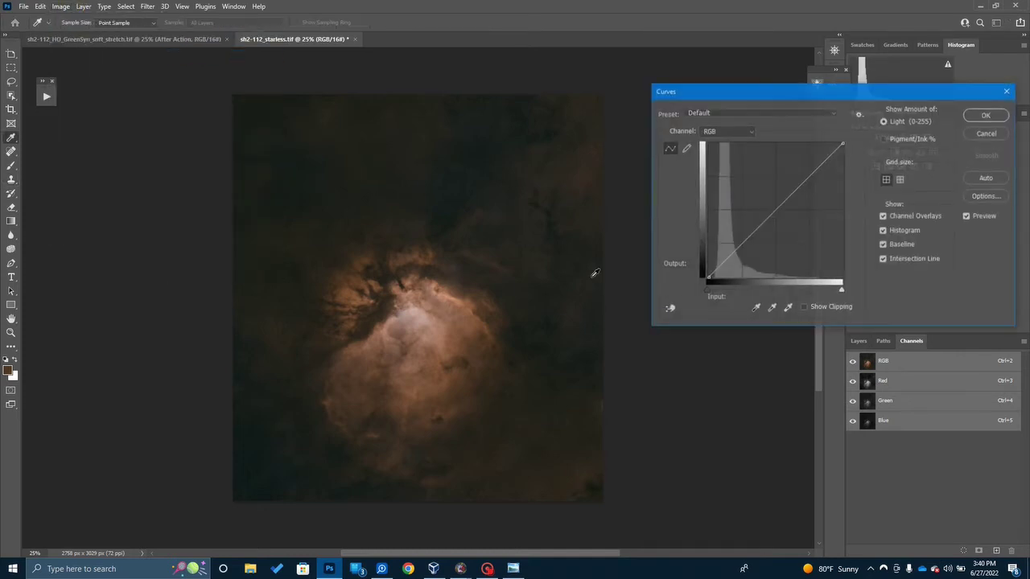
{"action": "left_click", "coordinate": [723, 261]}
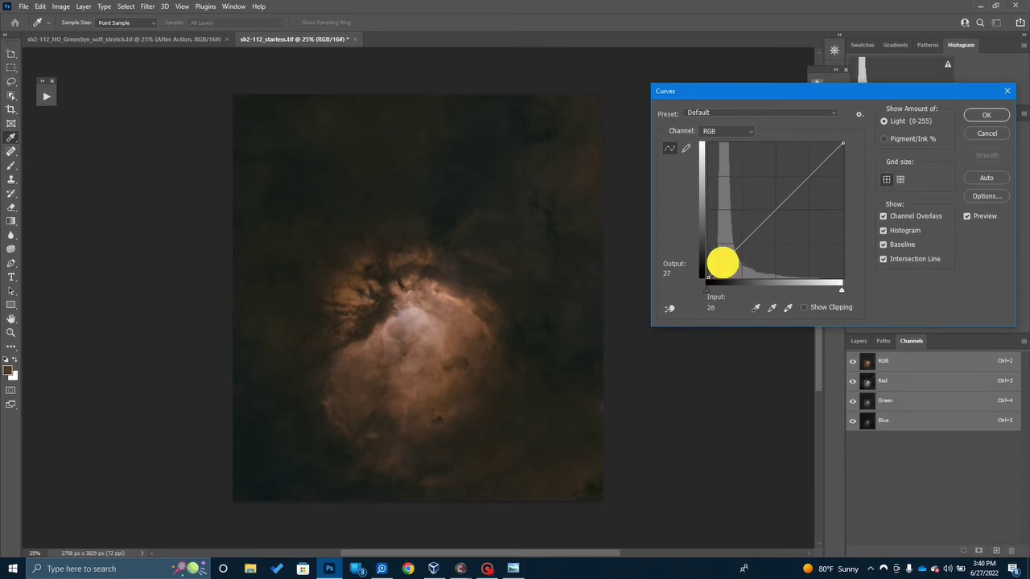
{"action": "left_click", "coordinate": [740, 245]}
{"action": "left_click_drag", "start_coordinate": [741, 245], "coordinate": [739, 234]}
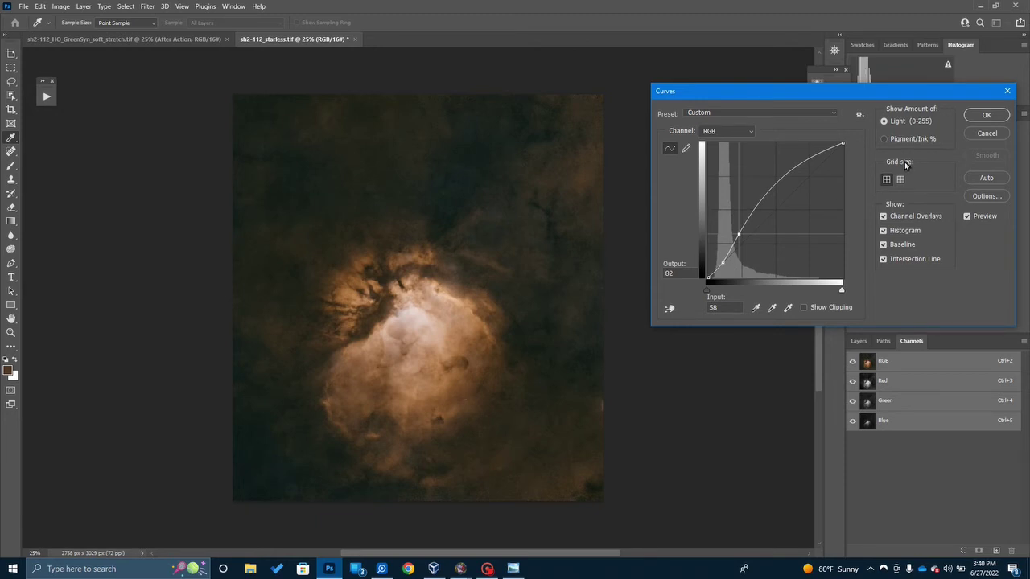
{"action": "left_click", "coordinate": [985, 117]}
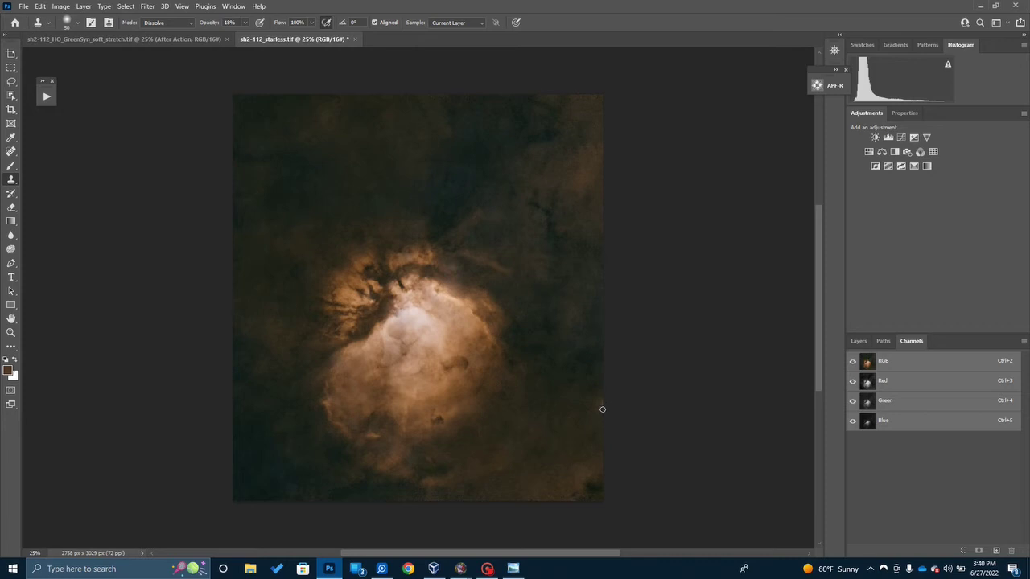
Heal the small blemishes along the starless image's right edge with the Spot Healing Brush
{"action": "left_click", "coordinate": [11, 153]}
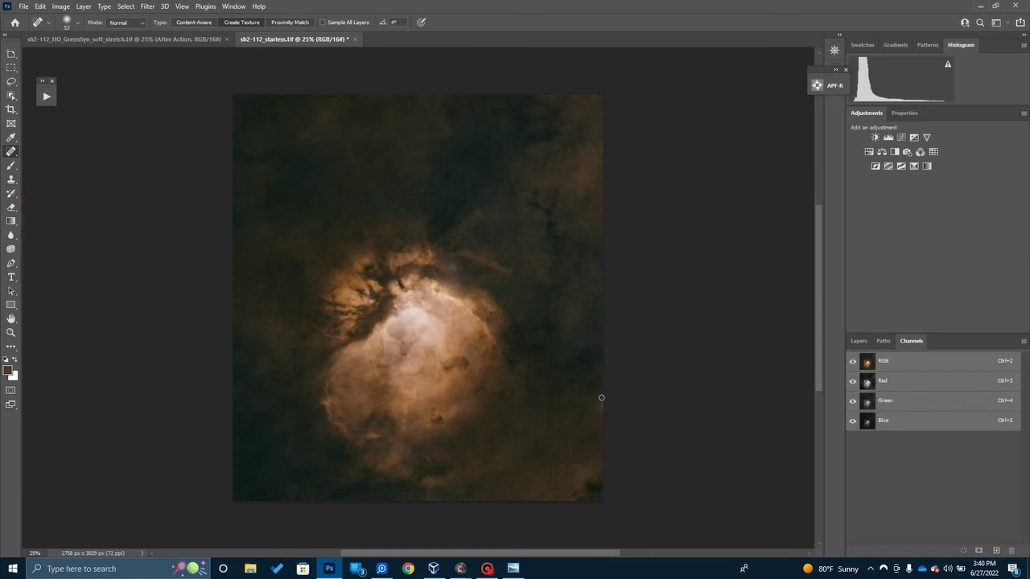
{"action": "left_click_drag", "start_coordinate": [600, 396], "coordinate": [602, 419]}
{"action": "mouse_move", "coordinate": [602, 419]}
{"action": "left_mouse_down"}
{"action": "mouse_move", "coordinate": [597, 428]}
{"action": "mouse_move", "coordinate": [603, 405]}
{"action": "mouse_move", "coordinate": [603, 424]}
{"action": "left_mouse_up"}
{"action": "mouse_move", "coordinate": [599, 424]}
{"action": "left_mouse_down"}
{"action": "mouse_move", "coordinate": [600, 399]}
{"action": "mouse_move", "coordinate": [598, 414]}
{"action": "left_mouse_up"}
{"action": "left_click", "coordinate": [602, 404]}
{"action": "left_click", "coordinate": [601, 405]}
Bring the starry sh2-112_HO_GreenSyn_soft_stretch.tif document back to the front
{"action": "left_click", "coordinate": [173, 37]}
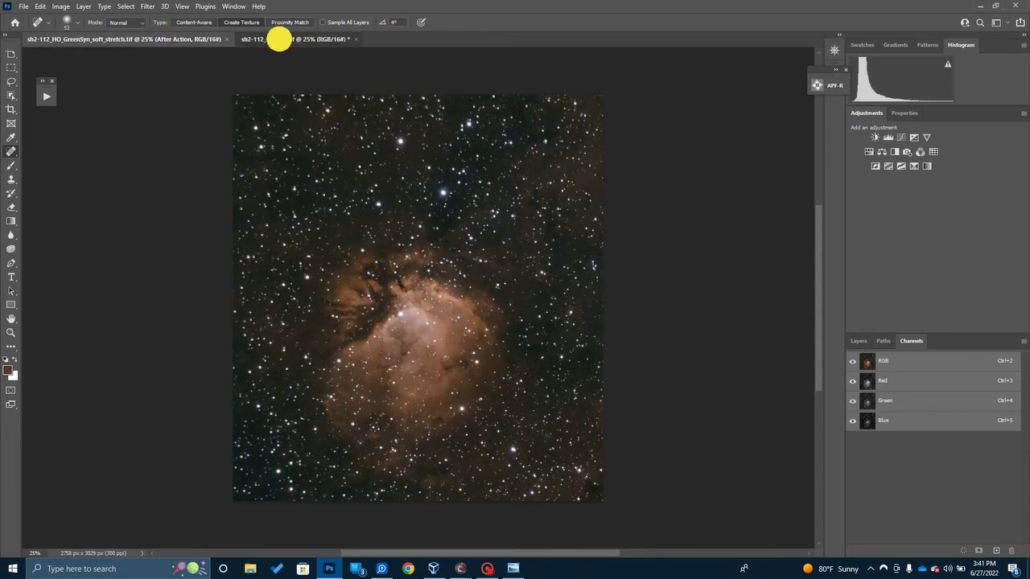
{"action": "left_click", "coordinate": [290, 39]}
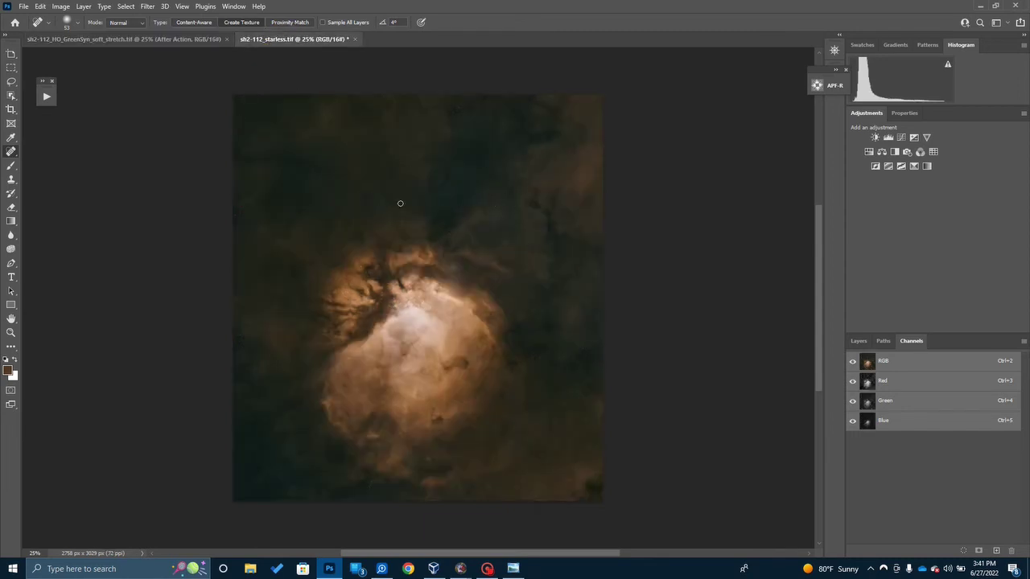
{"action": "left_click", "coordinate": [63, 39]}
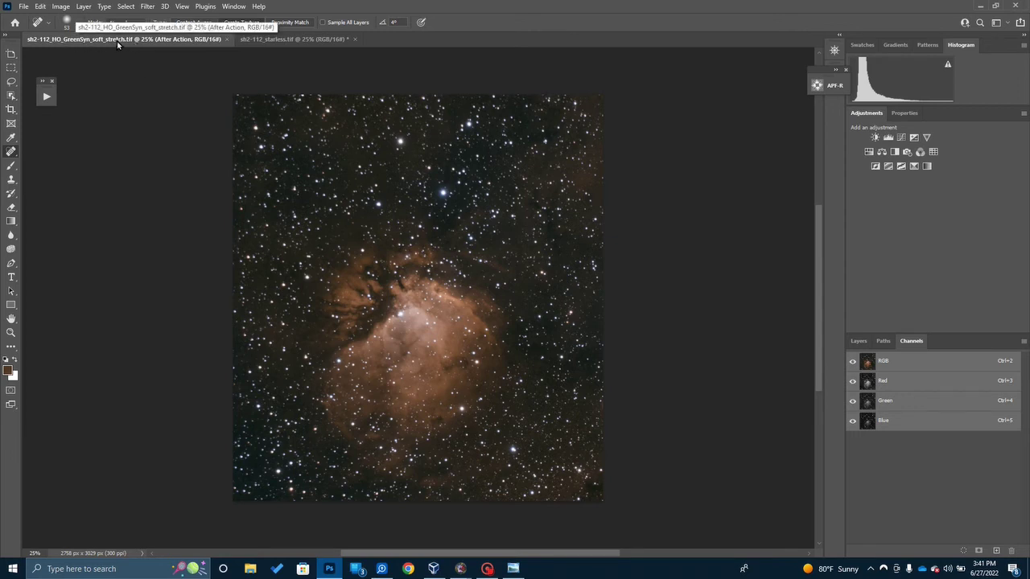
Apply Image with source sh2-112_starless.tif, Subtract blending and Offset 5, leaving only stars
{"action": "left_click", "coordinate": [62, 8]}
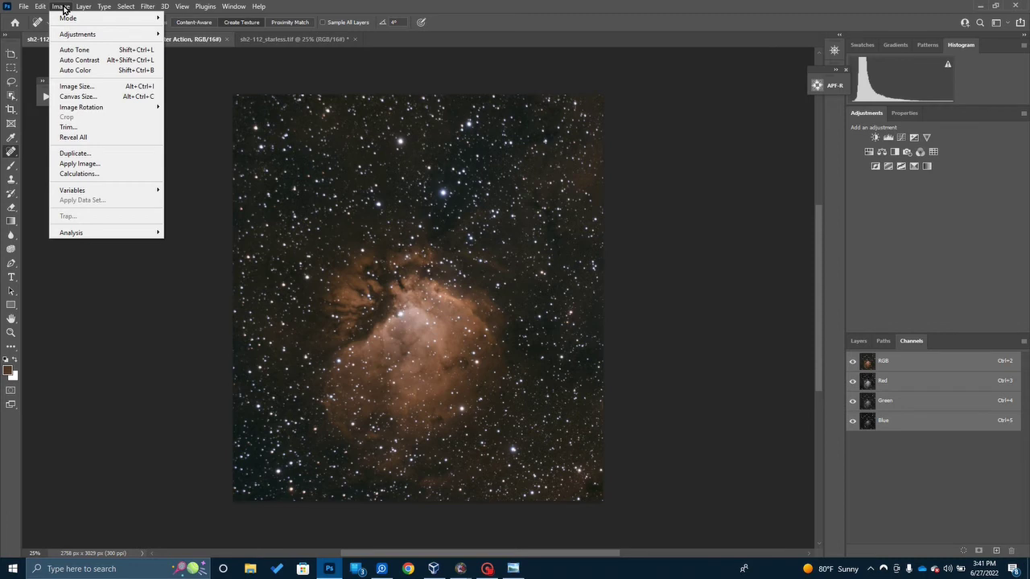
{"action": "left_click", "coordinate": [92, 165]}
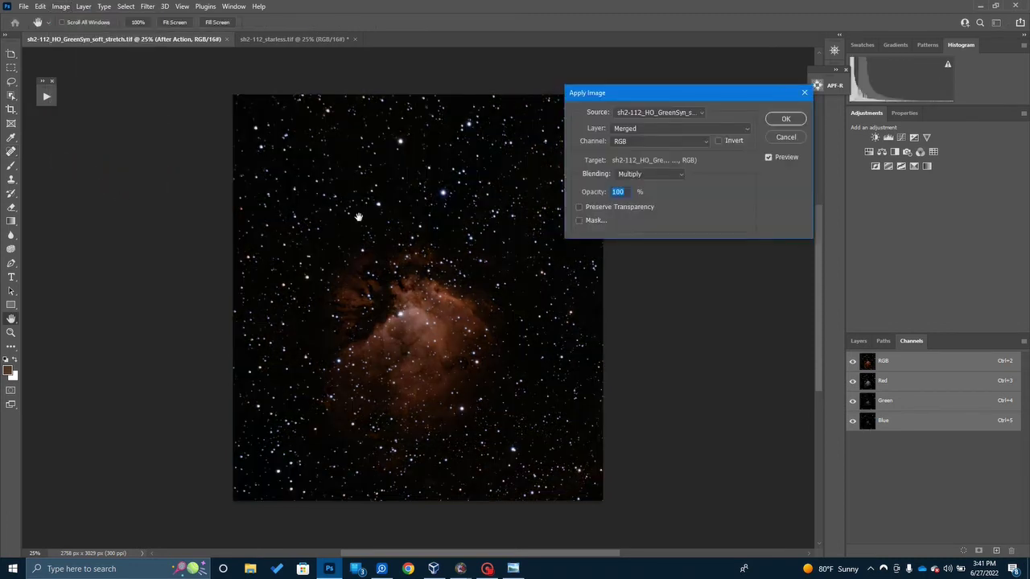
{"action": "left_click", "coordinate": [679, 118]}
{"action": "left_click", "coordinate": [656, 131]}
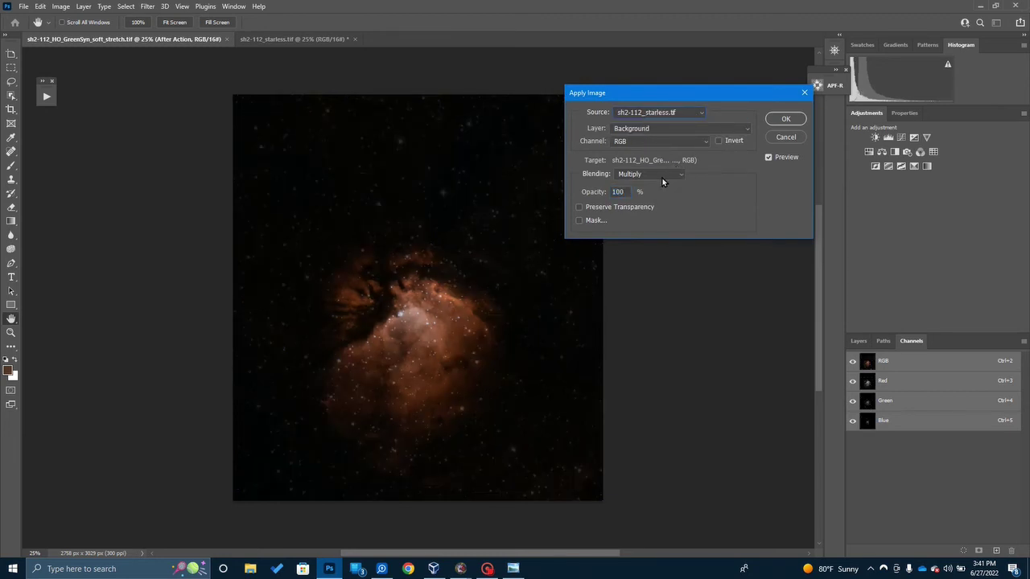
{"action": "left_click", "coordinate": [657, 173]}
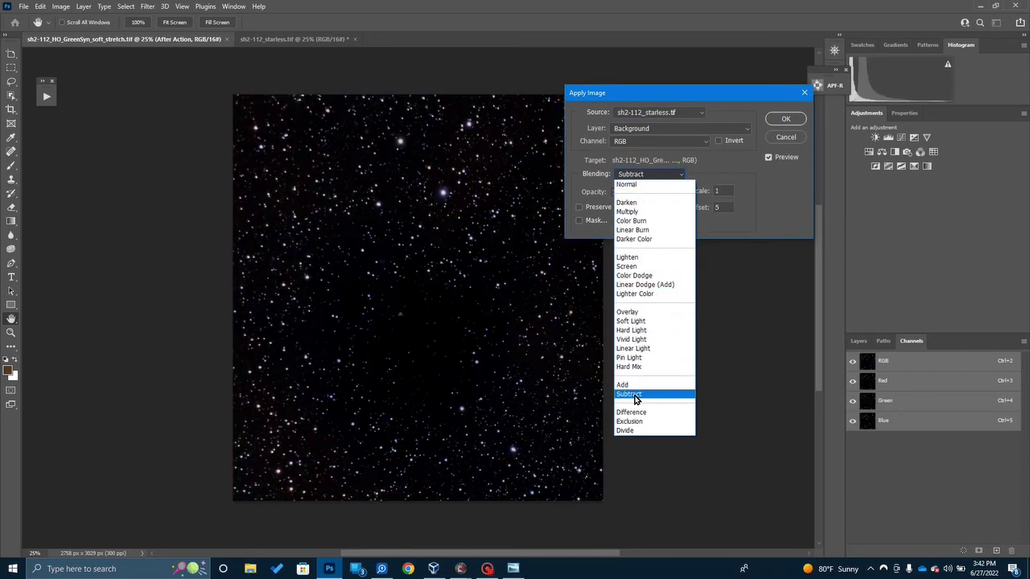
{"action": "left_click", "coordinate": [629, 394]}
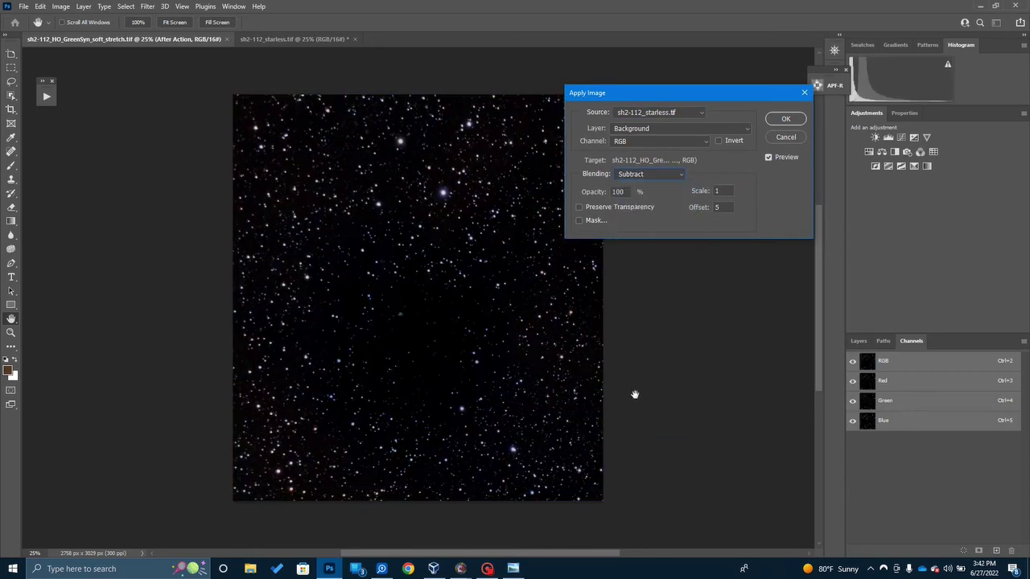
{"action": "double_click", "coordinate": [717, 207]}
{"action": "left_click", "coordinate": [779, 119]}
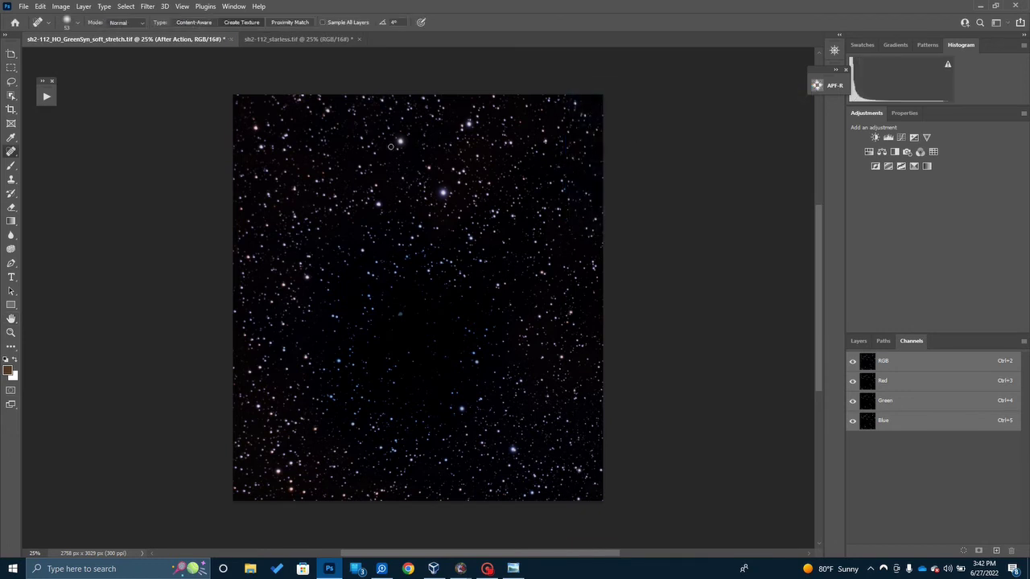
Run Auto Color on the stars image and select all of it
{"action": "left_click", "coordinate": [61, 6]}
{"action": "left_click", "coordinate": [62, 70]}
{"action": "key", "text": "ctrl+a"}
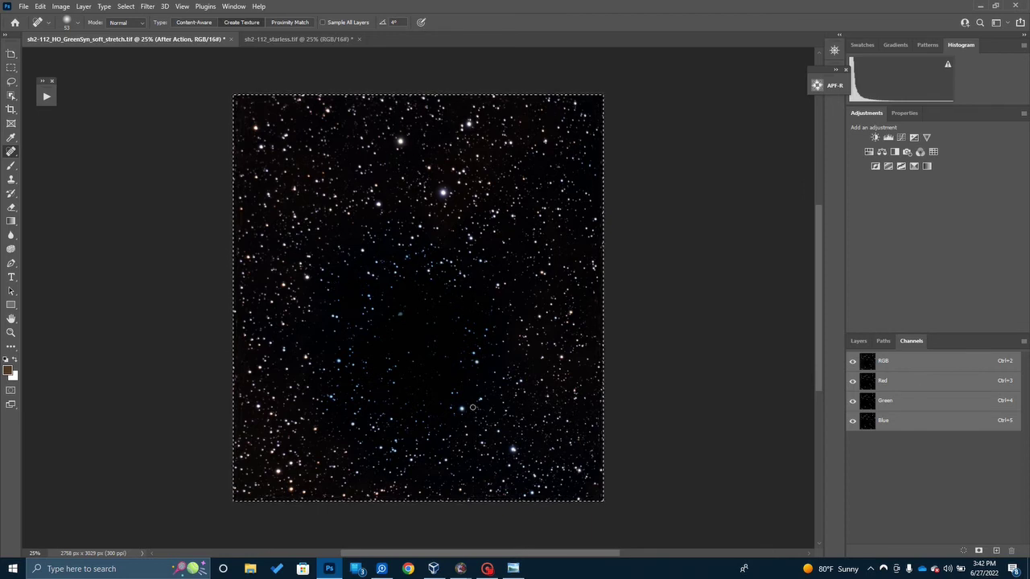
Add an empty Layer 1 to the sh2-112_starless.tif document
{"action": "left_click", "coordinate": [302, 43]}
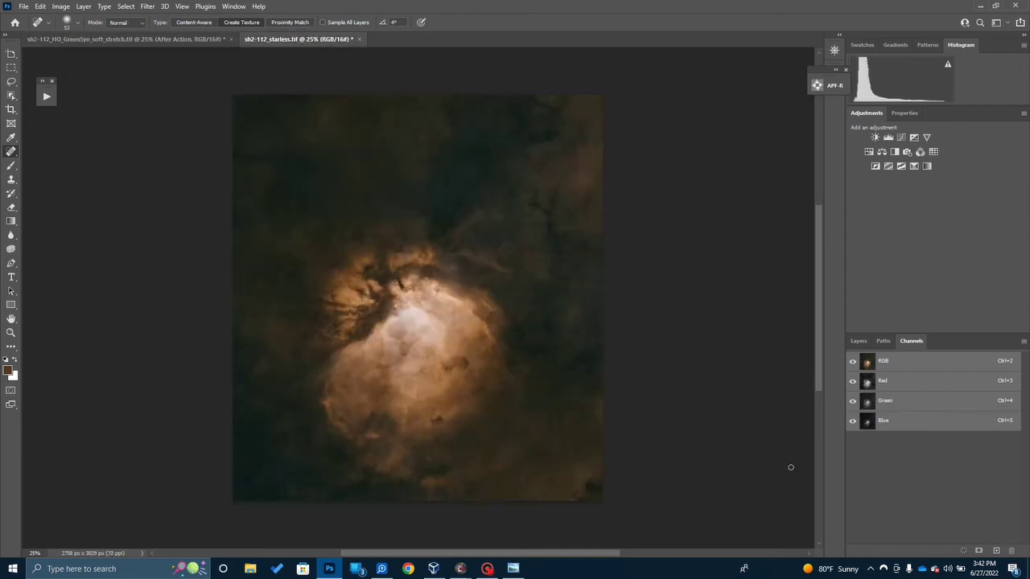
{"action": "left_click", "coordinate": [854, 340]}
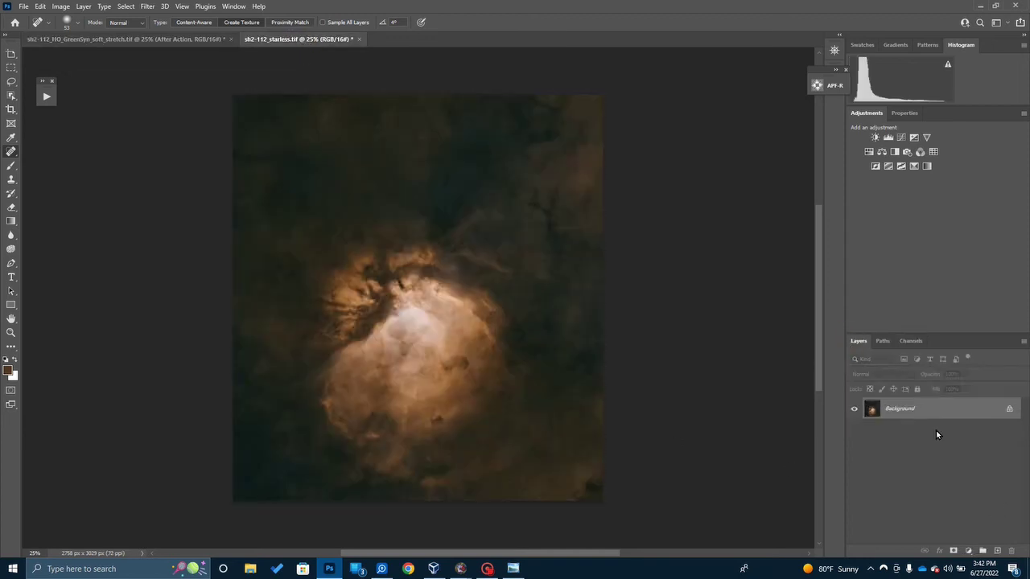
{"action": "left_click", "coordinate": [997, 552]}
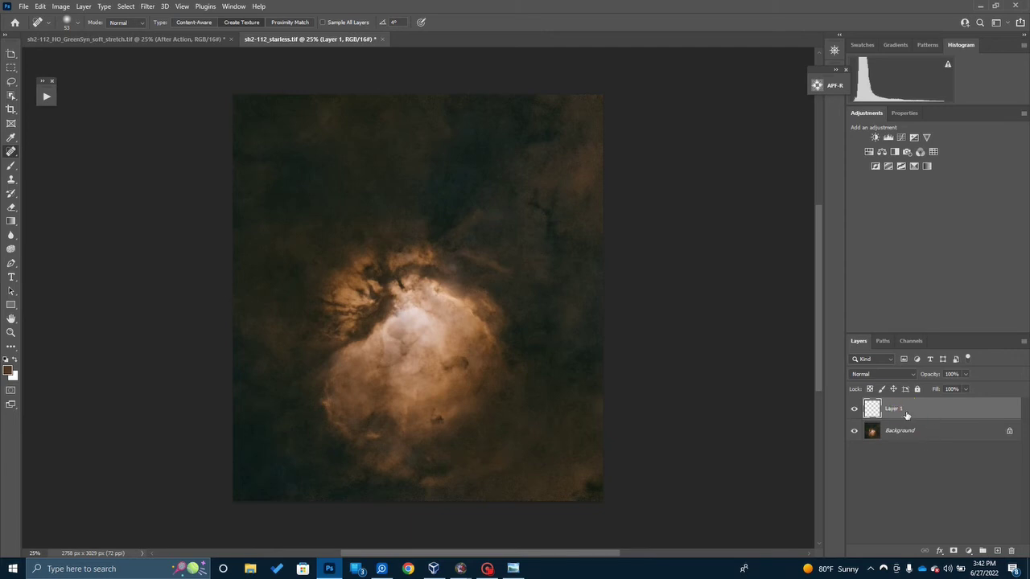
Paste the stars into Layer 1 and set its blend mode to Linear Dodge (Add)
{"action": "key", "text": "ctrl+v"}
{"action": "left_click", "coordinate": [907, 410], "text": "ctrl"}
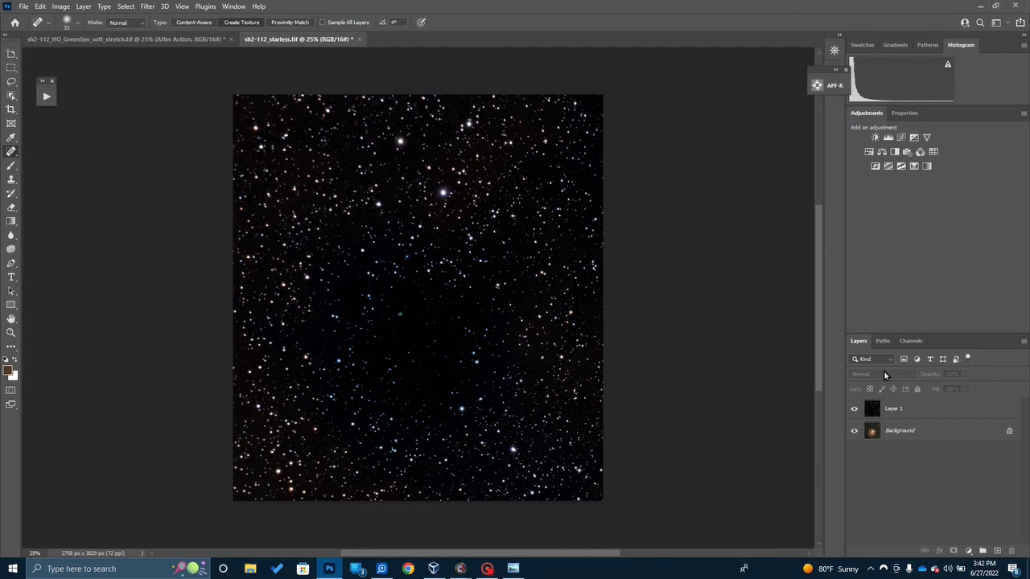
{"action": "left_click", "coordinate": [908, 409]}
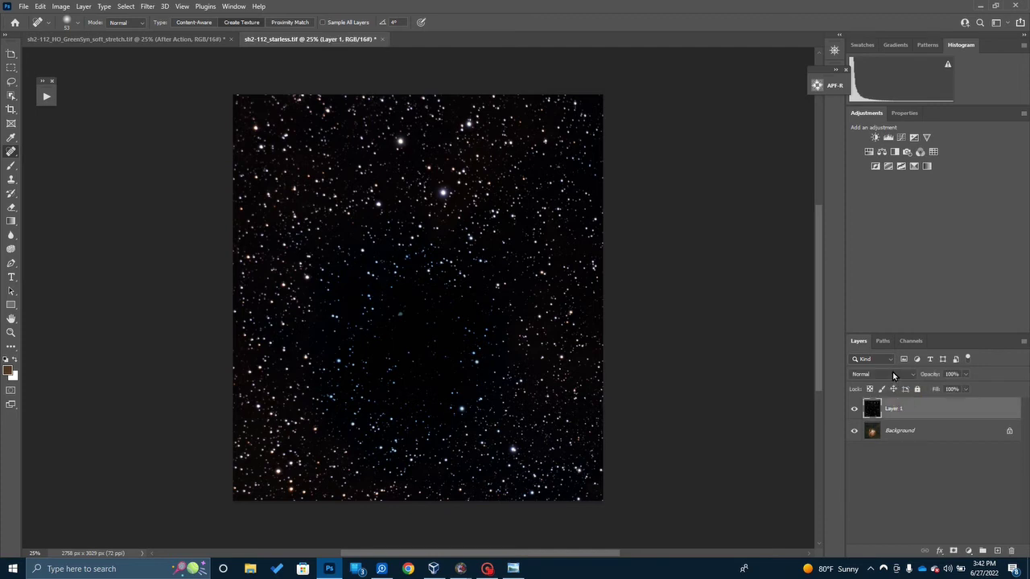
{"action": "left_click", "coordinate": [892, 373]}
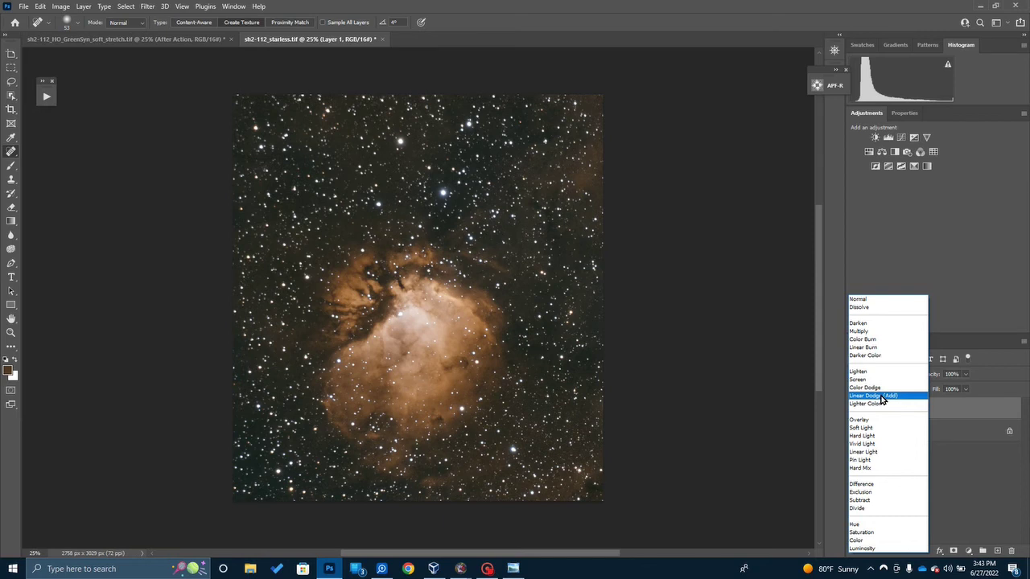
{"action": "left_click", "coordinate": [883, 400]}
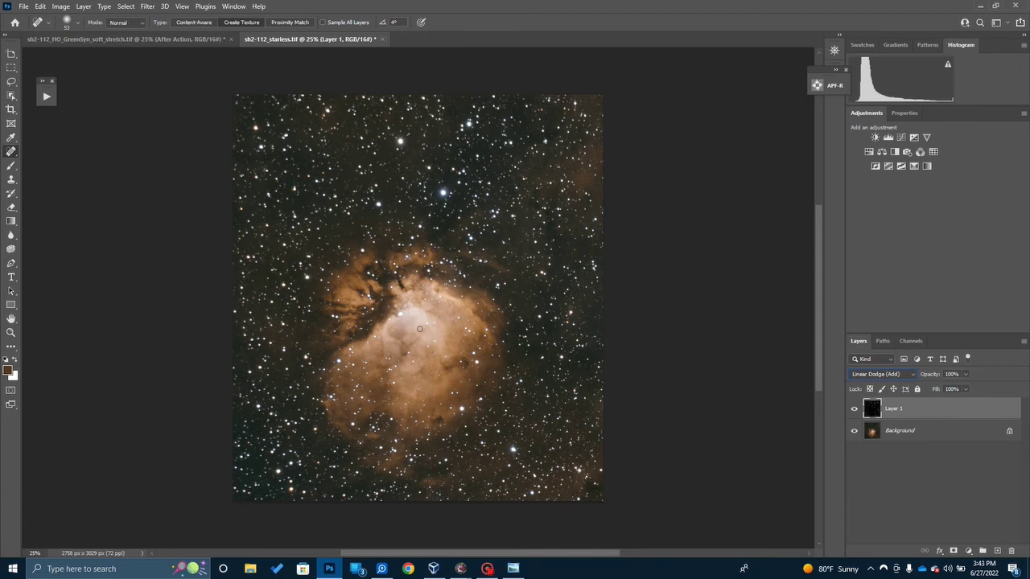
Lower the star layer's opacity to 84%
{"action": "left_click", "coordinate": [967, 375]}
{"action": "mouse_move", "coordinate": [965, 386]}
{"action": "left_mouse_down"}
{"action": "mouse_move", "coordinate": [943, 393]}
{"action": "mouse_move", "coordinate": [963, 393]}
{"action": "left_mouse_up"}
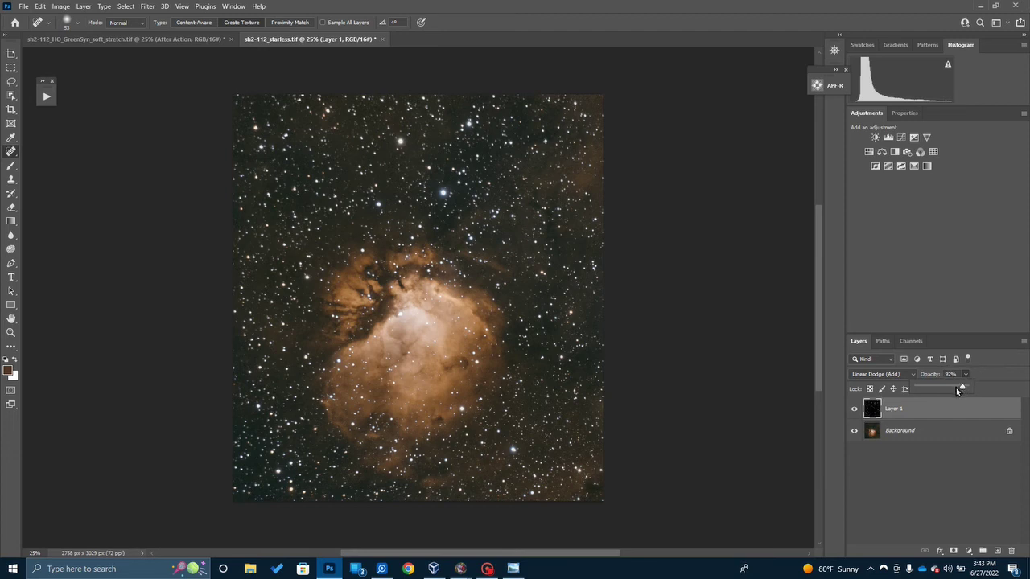
{"action": "left_click", "coordinate": [958, 385]}
{"action": "left_click", "coordinate": [900, 432]}
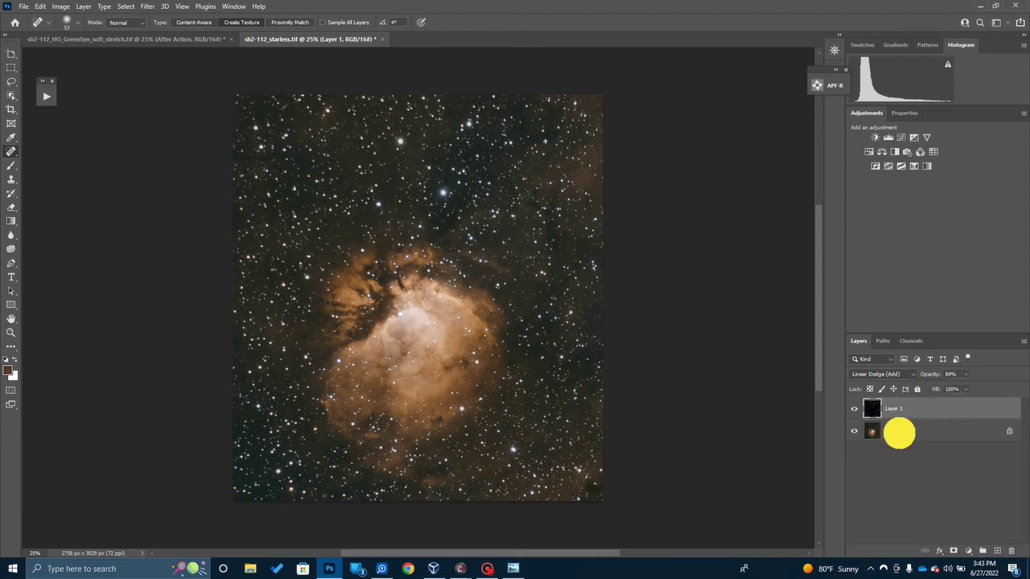
Flatten the nebula and star layers into a single Background layer
{"action": "right_click", "coordinate": [900, 435]}
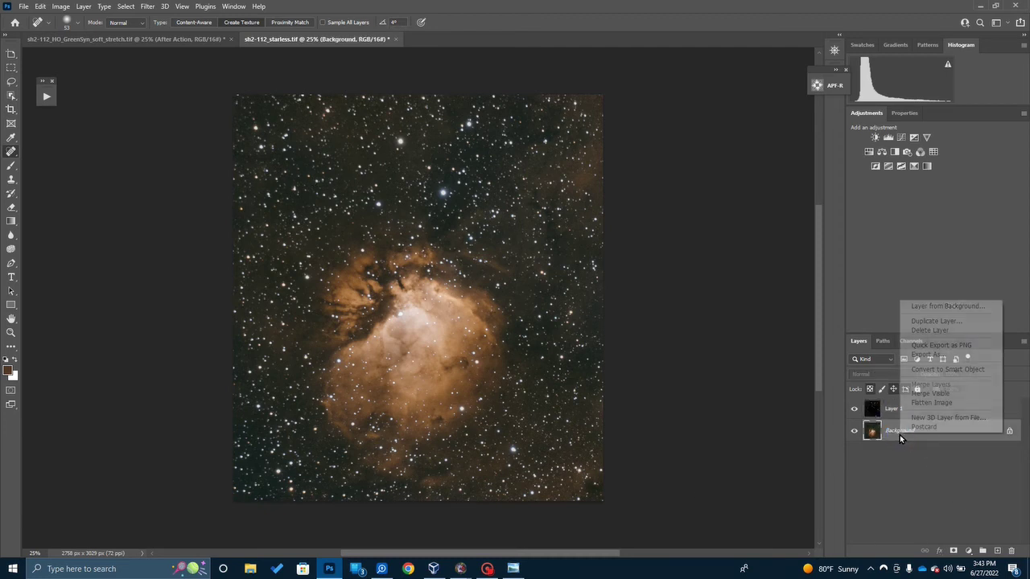
{"action": "left_click", "coordinate": [929, 403]}
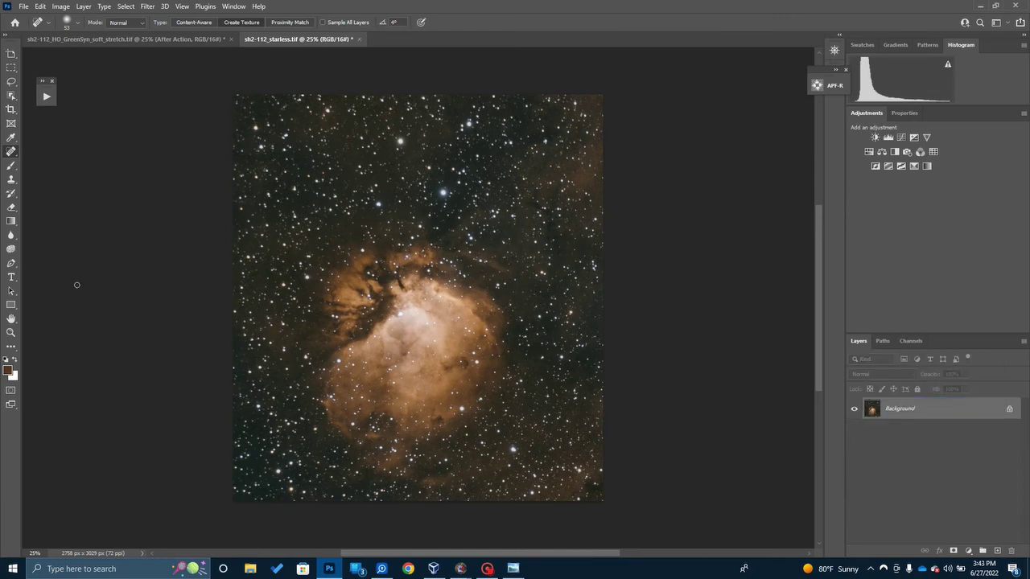
{"action": "left_click", "coordinate": [64, 6]}
{"action": "mouse_move", "coordinate": [83, 3]}
{"action": "mouse_move", "coordinate": [39, 7]}
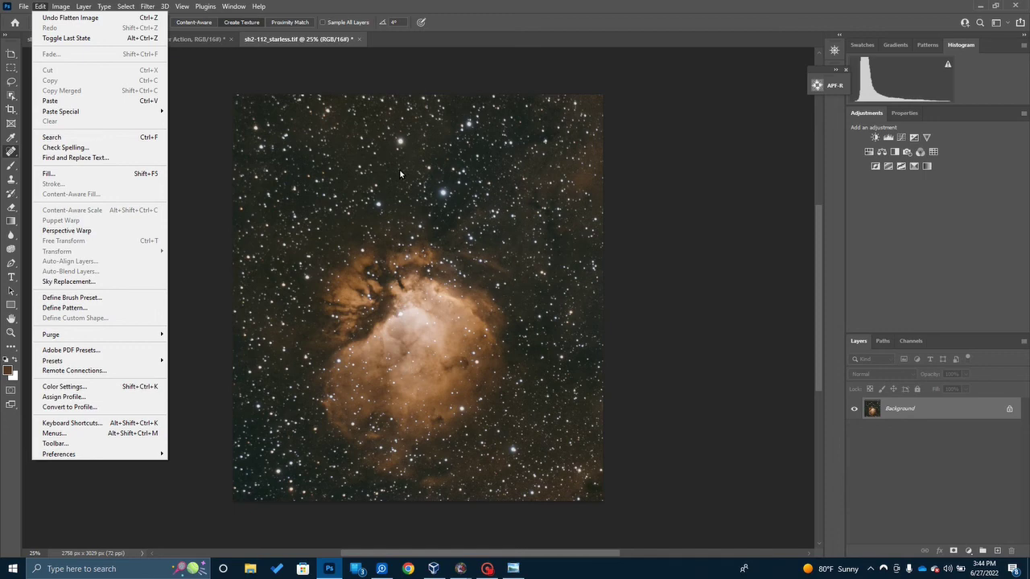
{"action": "left_click", "coordinate": [40, 7]}
Shift the hue to -21 in Hue/Saturation so the nebula turns red
{"action": "left_click", "coordinate": [54, 7]}
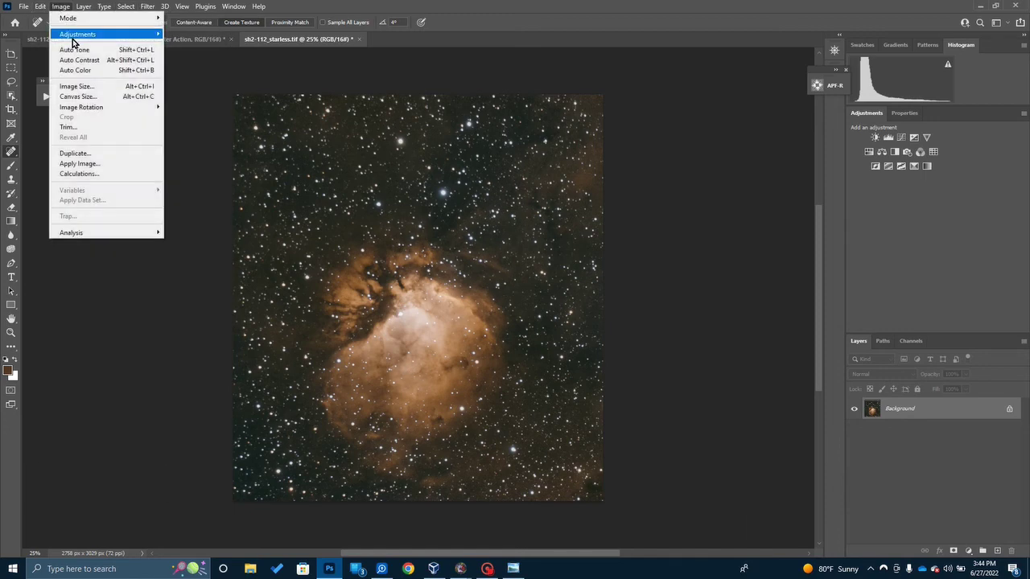
{"action": "mouse_move", "coordinate": [72, 38]}
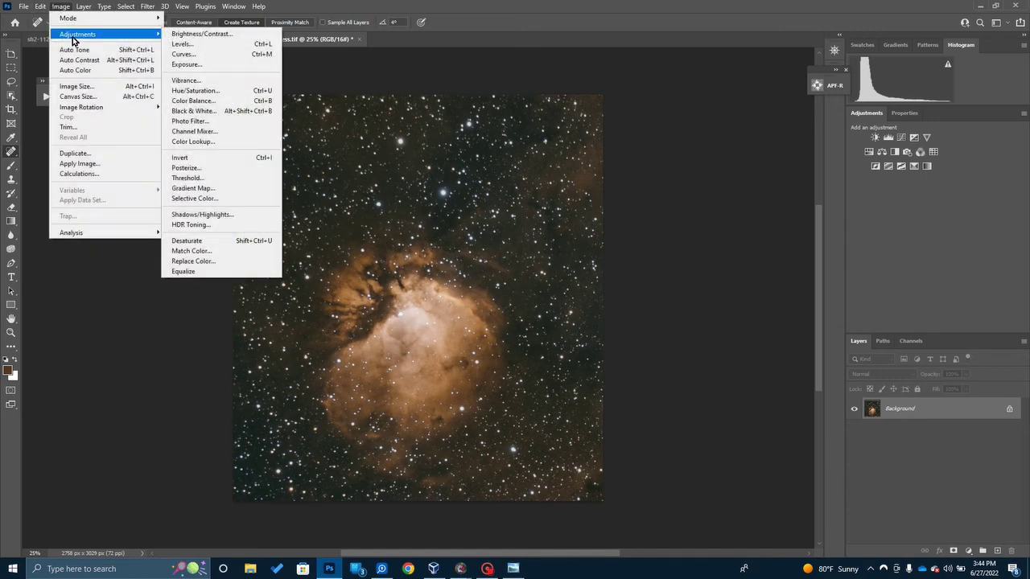
{"action": "left_click", "coordinate": [205, 88]}
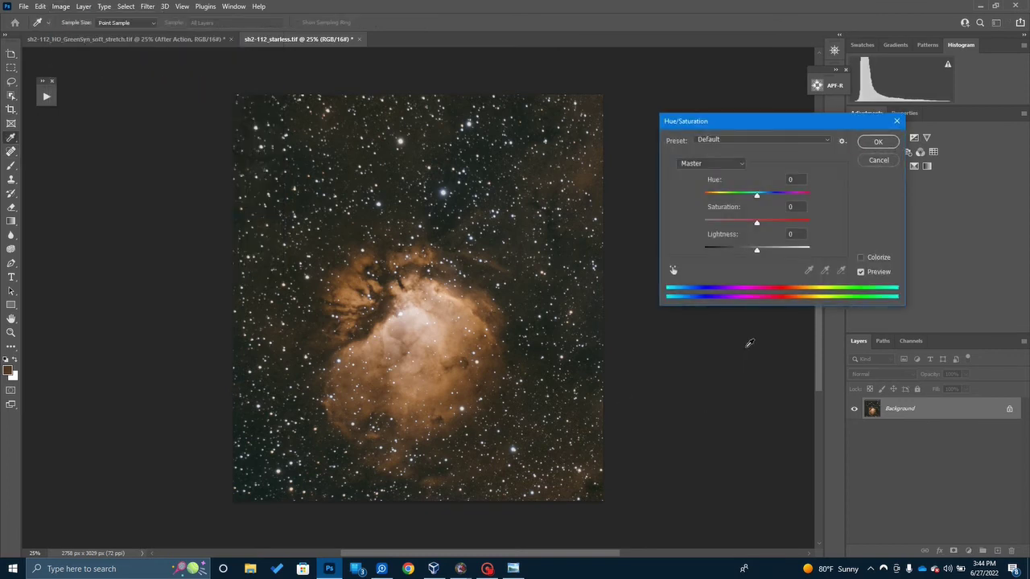
{"action": "left_click", "coordinate": [756, 196]}
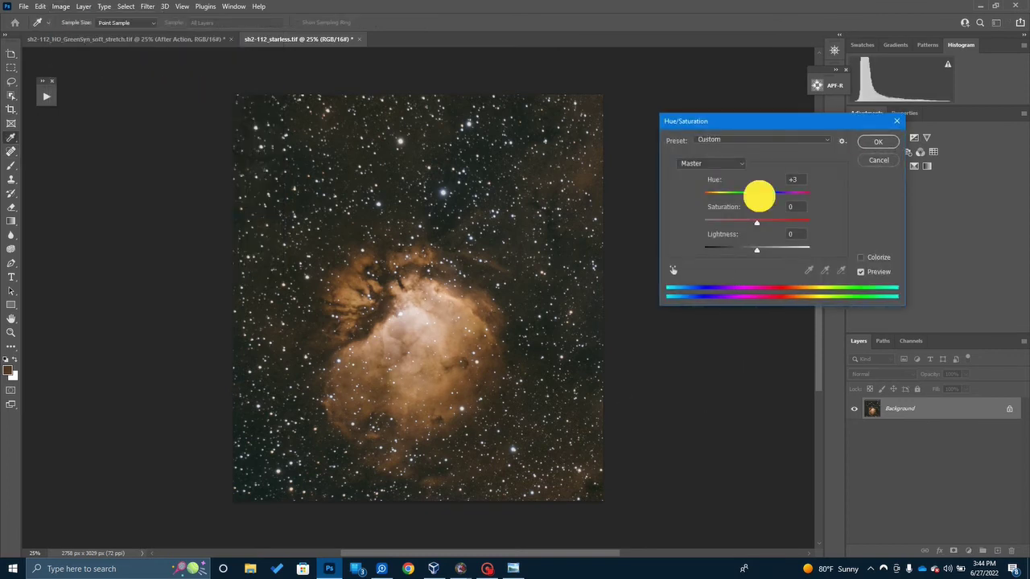
{"action": "left_click_drag", "start_coordinate": [756, 197], "coordinate": [746, 199]}
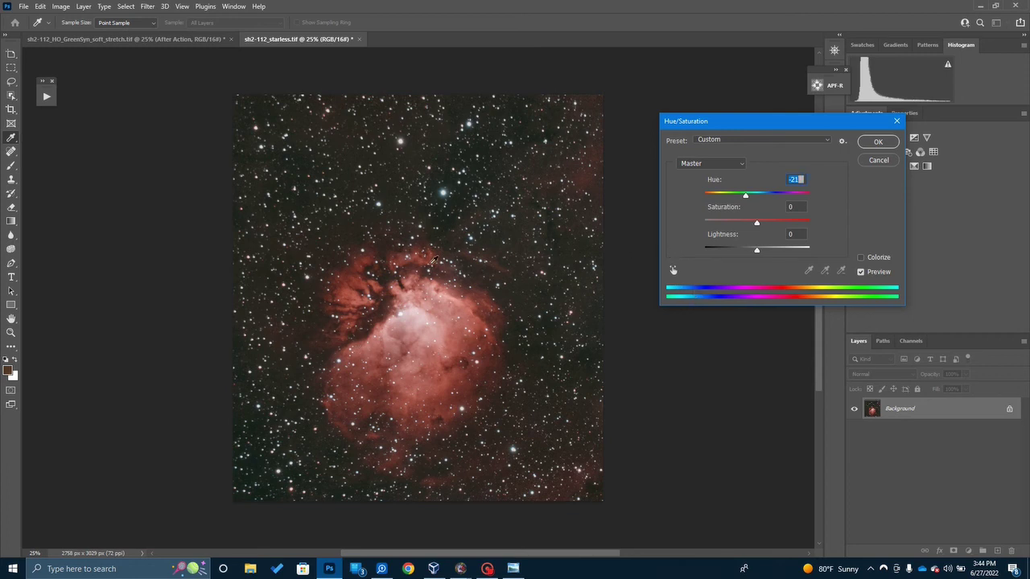
{"action": "left_click", "coordinate": [878, 142]}
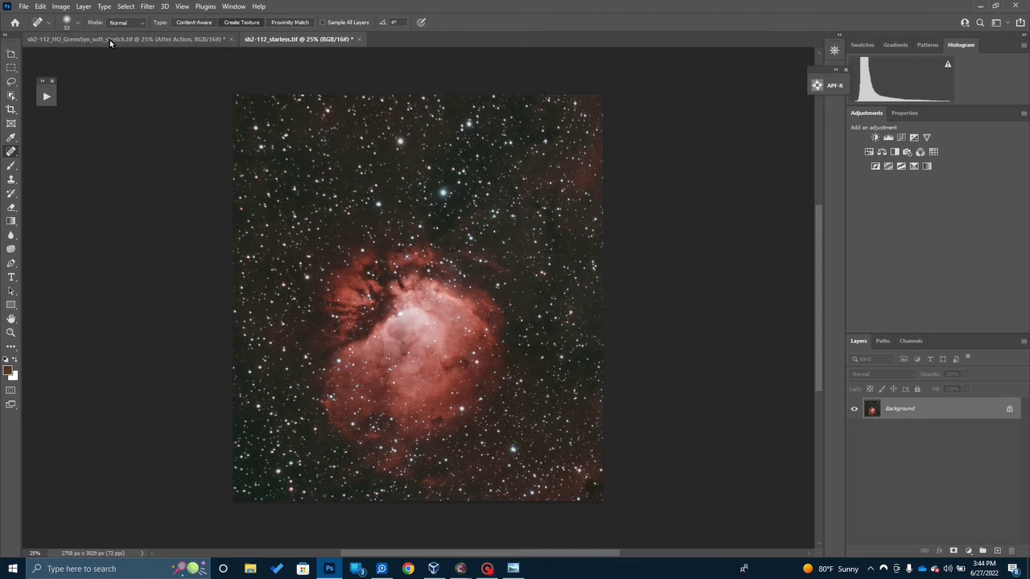
Play the Astronomy Tools 'Make Stars Smaller' action on the red nebula image
{"action": "left_click", "coordinate": [46, 96]}
{"action": "left_click", "coordinate": [132, 226]}
{"action": "left_click", "coordinate": [174, 500]}
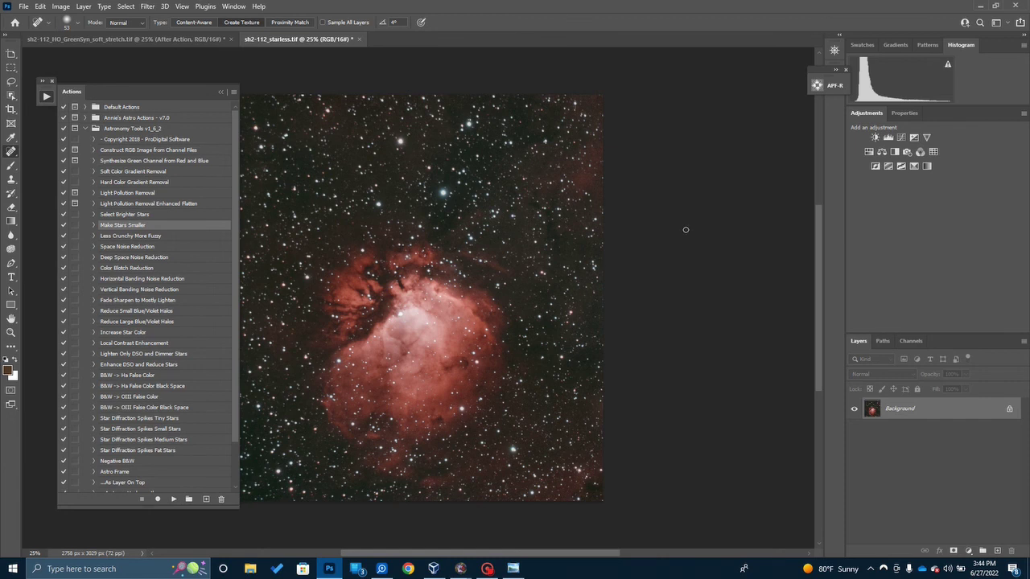
{"action": "left_click", "coordinate": [223, 94]}
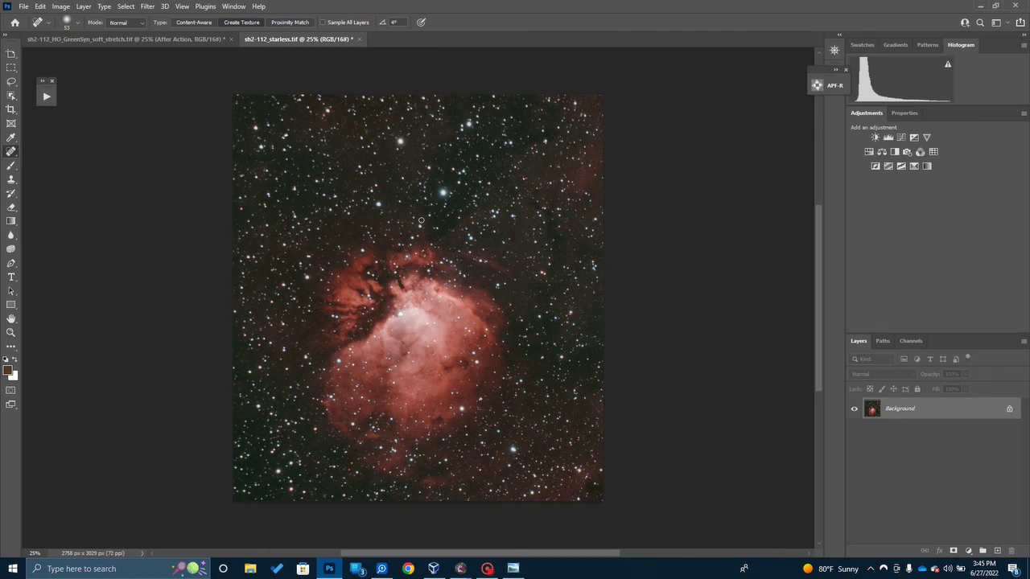
Stop the screen recording and zoom sh2-112_version_2.tif out to 33.3%
{"action": "left_click", "coordinate": [487, 569]}
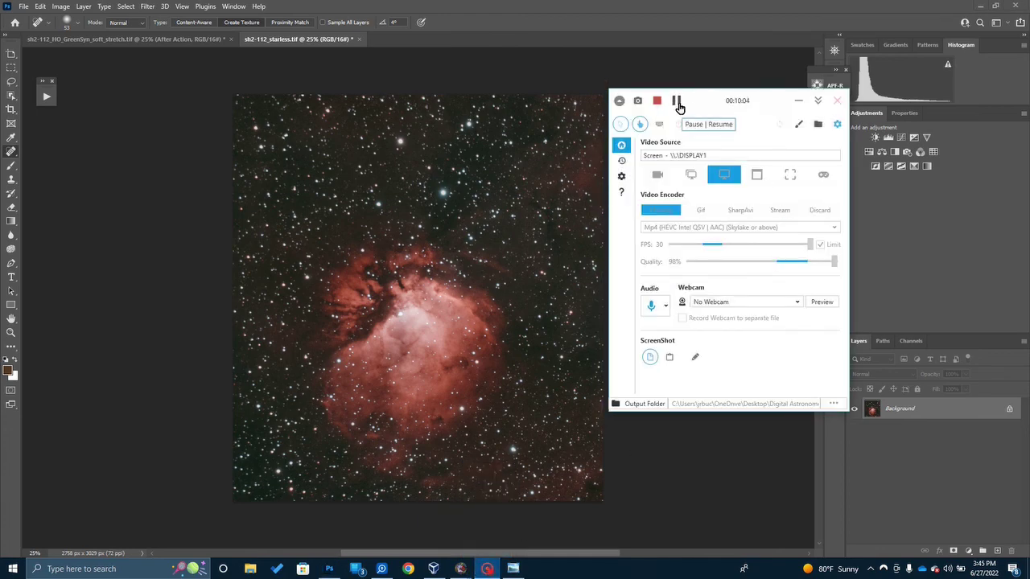
{"action": "left_click", "coordinate": [659, 104]}
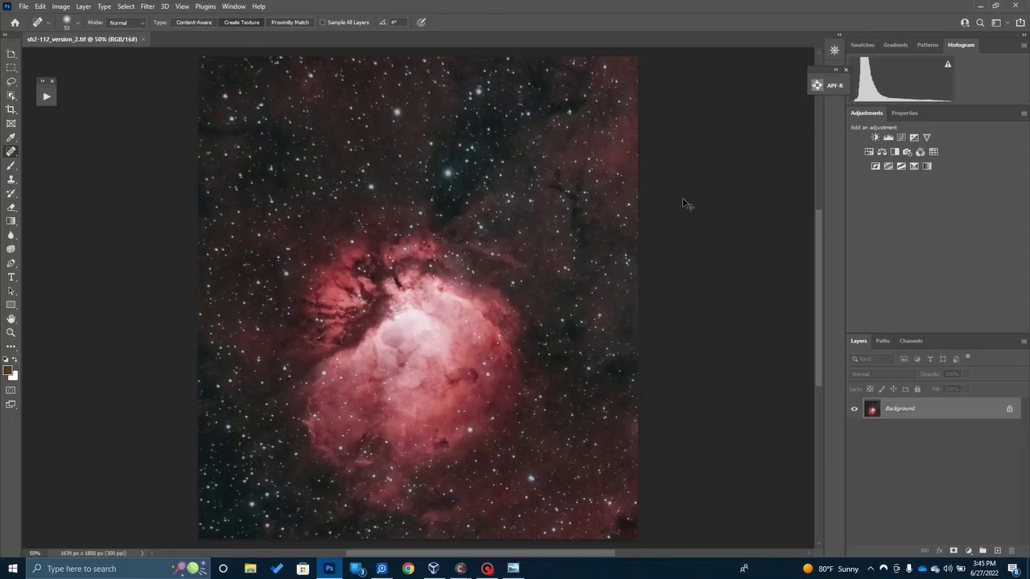
{"action": "key", "text": "ctrl+minus"}
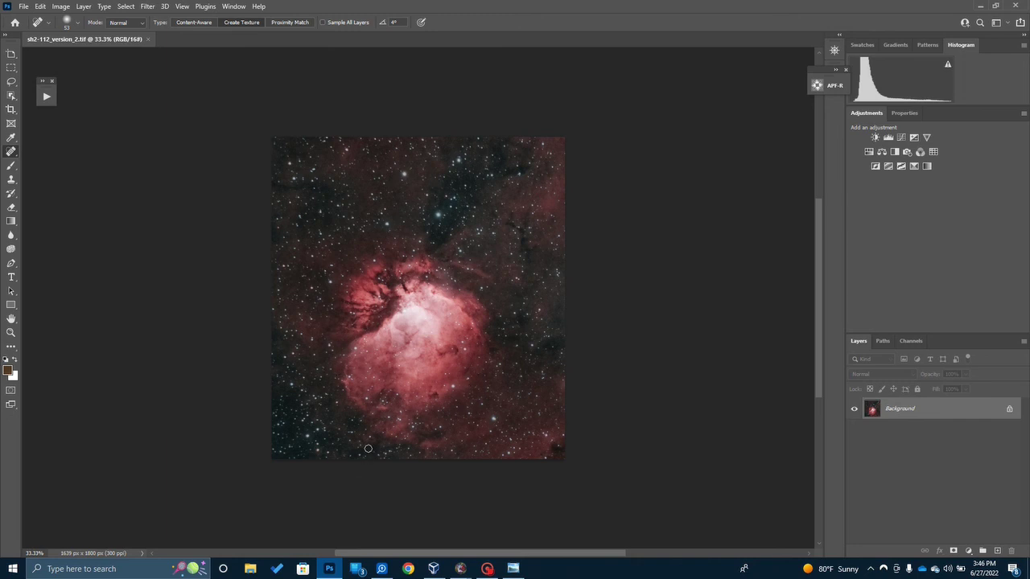
Zoom sh2-112_version_2.tif to 50% and scroll around to inspect the nebula's detail
{"action": "key", "text": "ctrl+plus"}
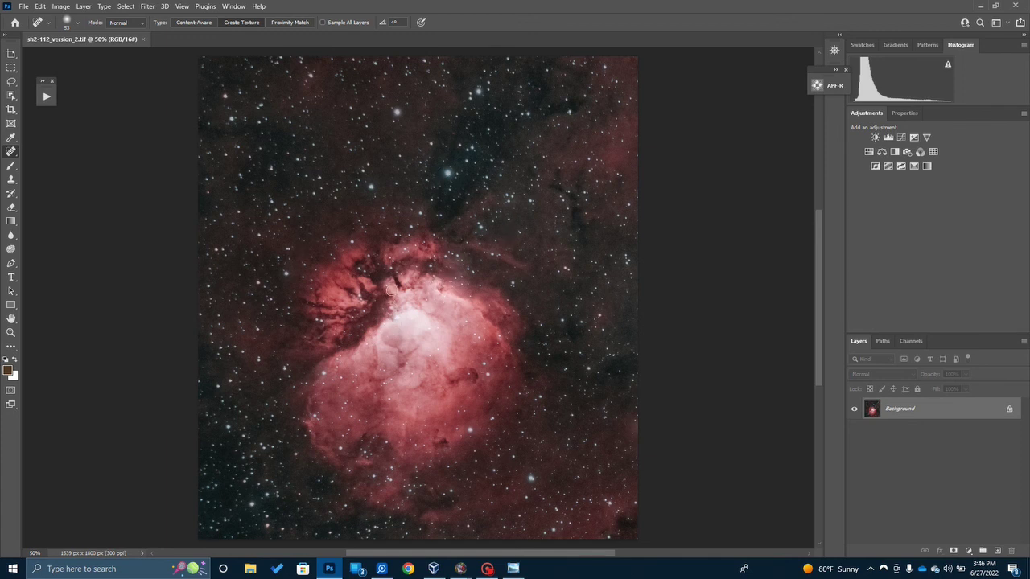
{"action": "scroll", "coordinate": [406, 310], "scroll_direction": "down", "scroll_amount": 1}
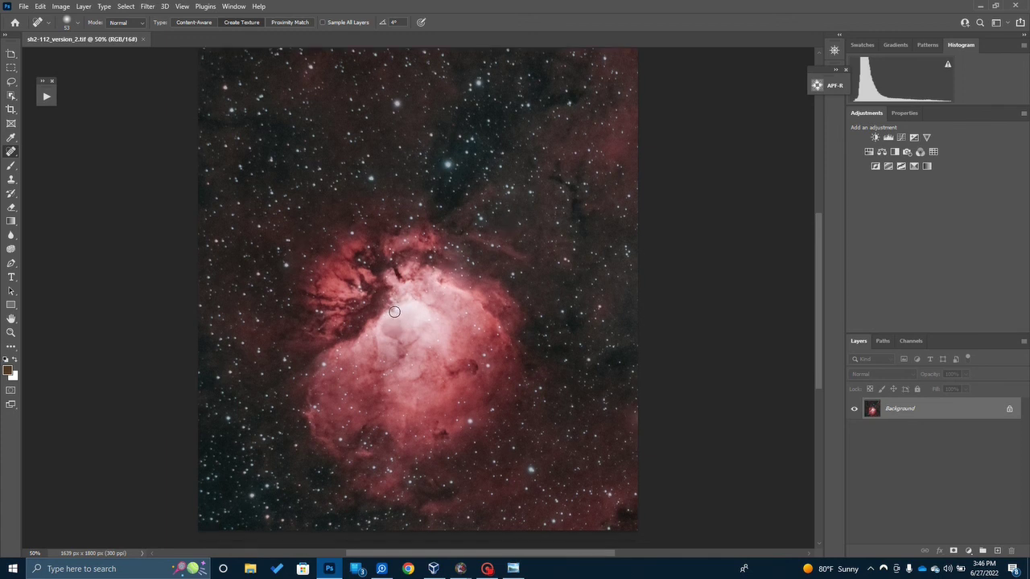
{"action": "scroll", "coordinate": [397, 314], "scroll_direction": "up", "scroll_amount": 1}
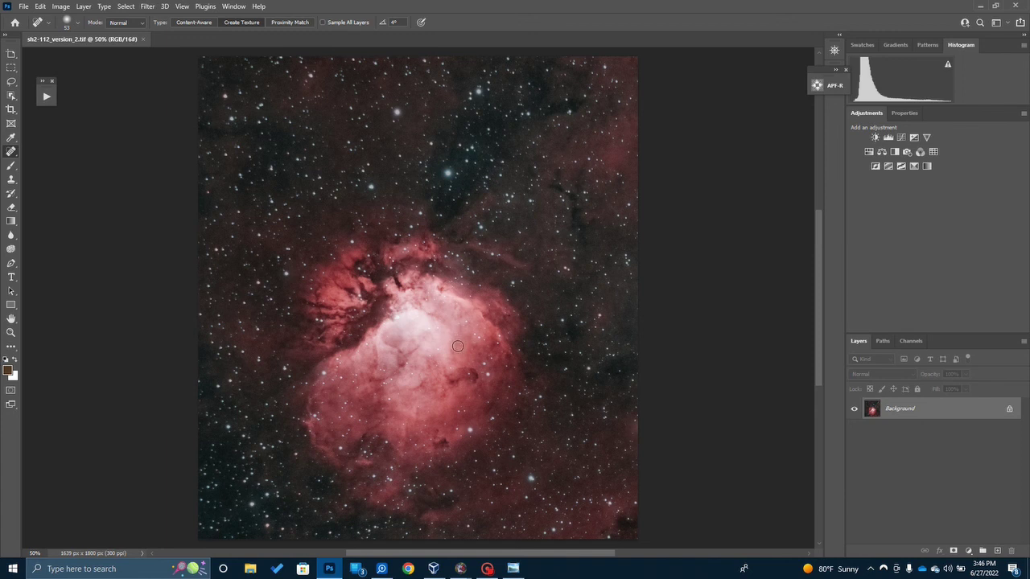
{"action": "left_click", "coordinate": [65, 7]}
{"action": "mouse_move", "coordinate": [96, 107]}
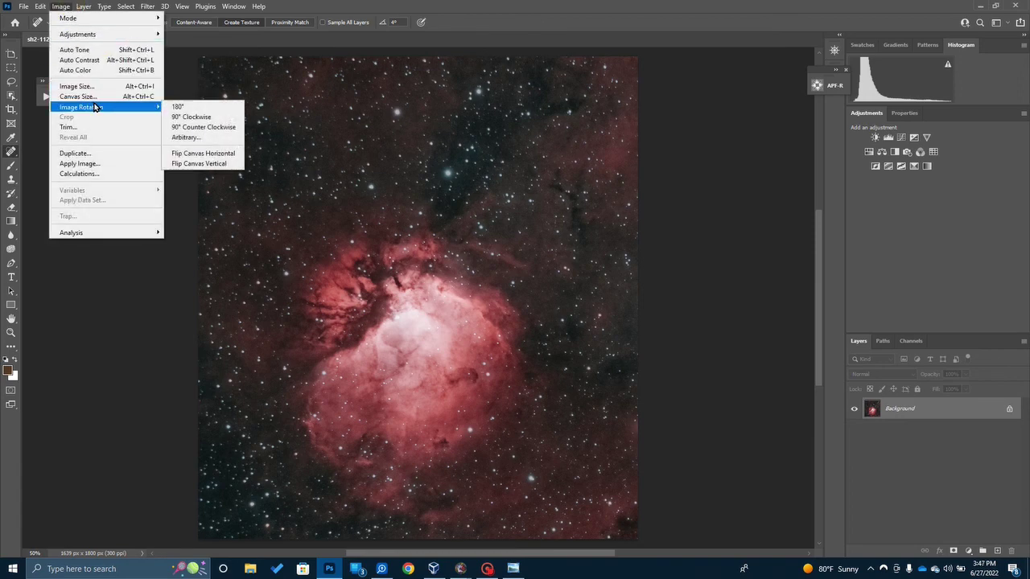
{"action": "left_click", "coordinate": [172, 117]}
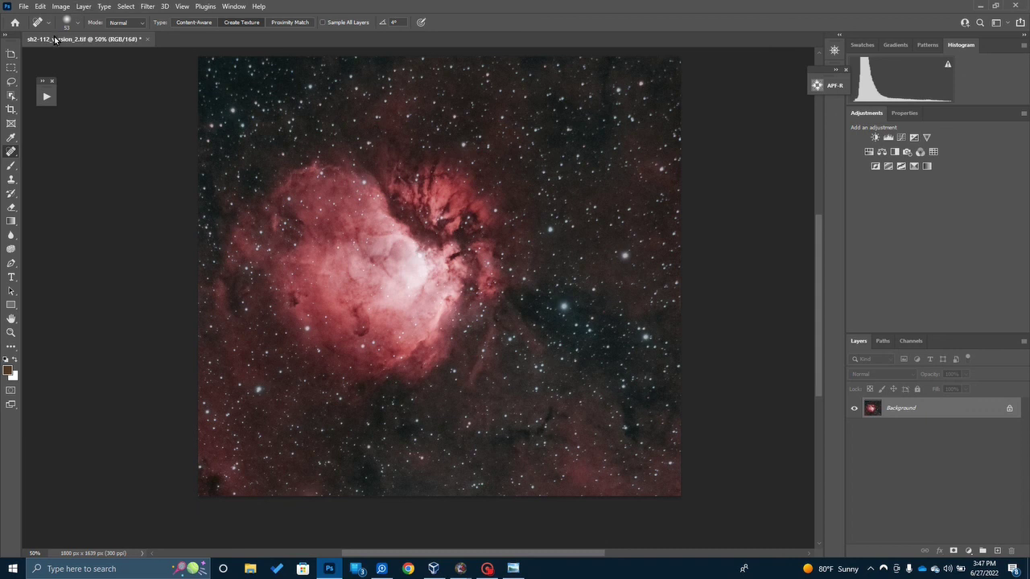
{"action": "left_click", "coordinate": [61, 6]}
{"action": "mouse_move", "coordinate": [106, 109]}
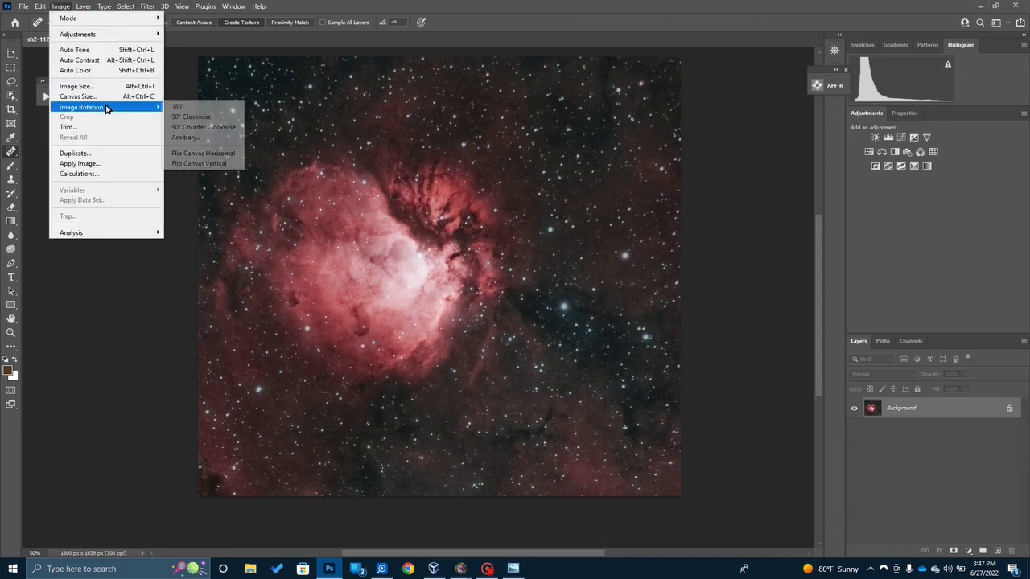
{"action": "left_click", "coordinate": [182, 119]}
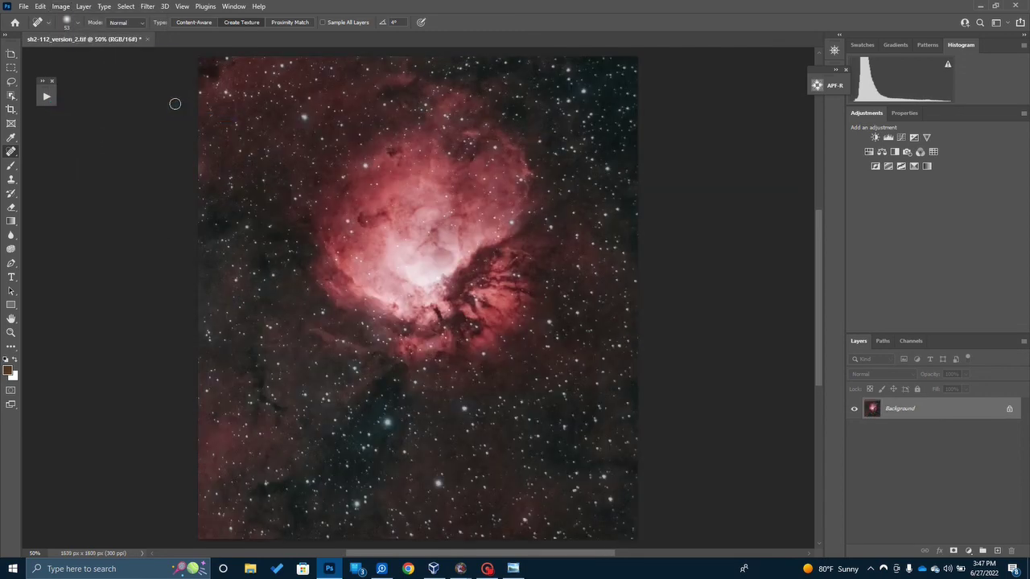
{"action": "left_click", "coordinate": [62, 6]}
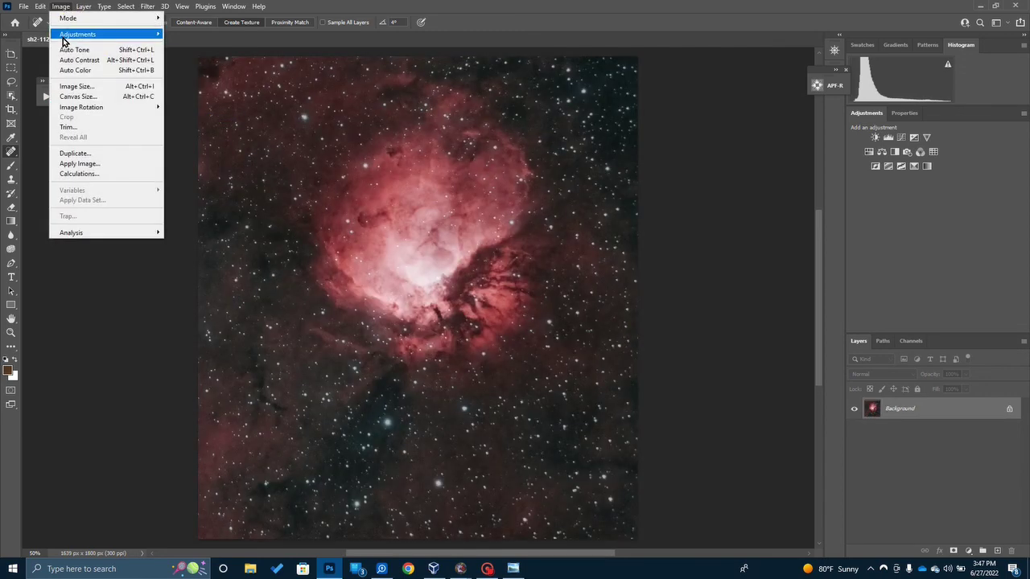
{"action": "mouse_move", "coordinate": [84, 109]}
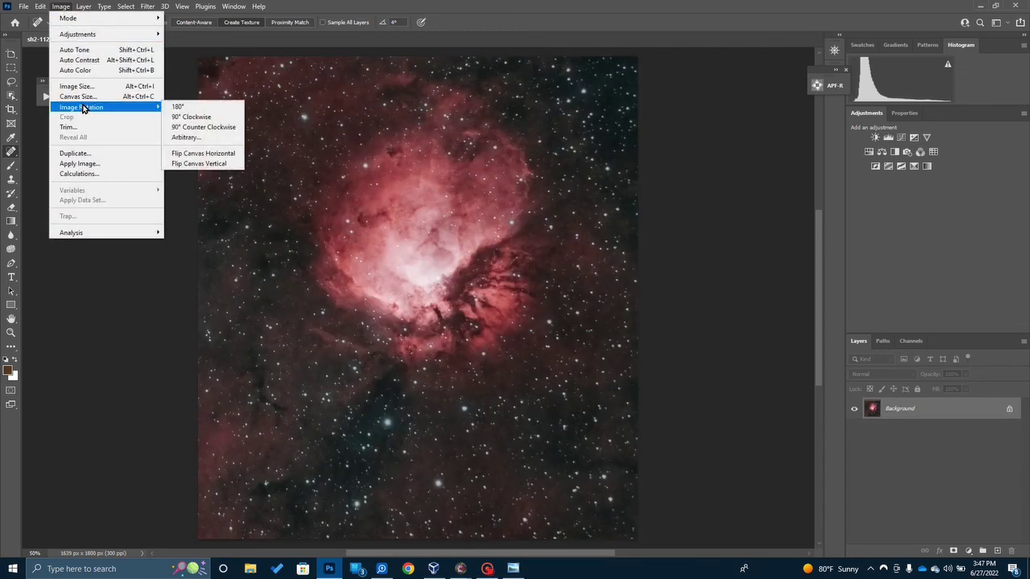
{"action": "left_click", "coordinate": [188, 118]}
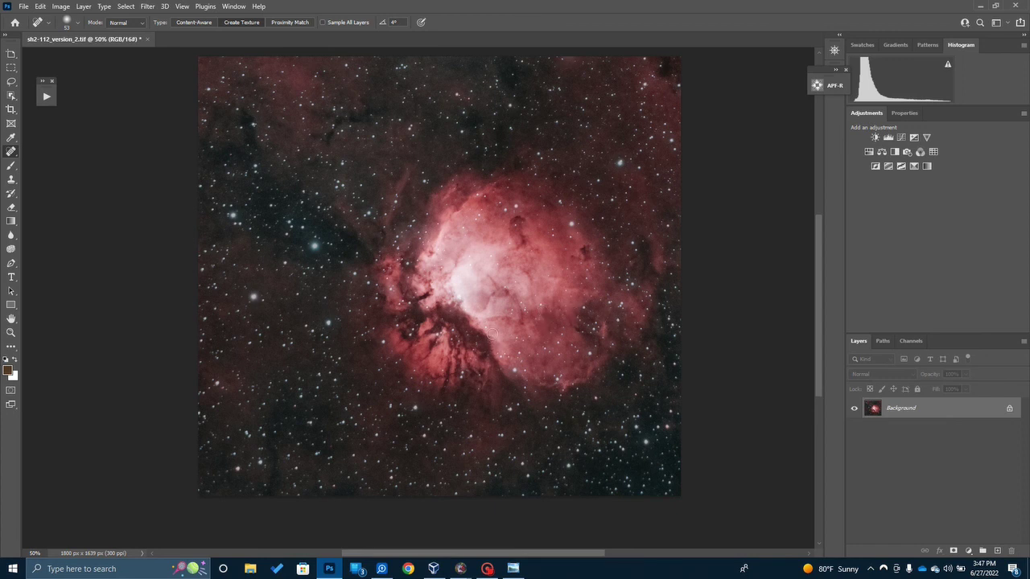
{"action": "left_click", "coordinate": [59, 7]}
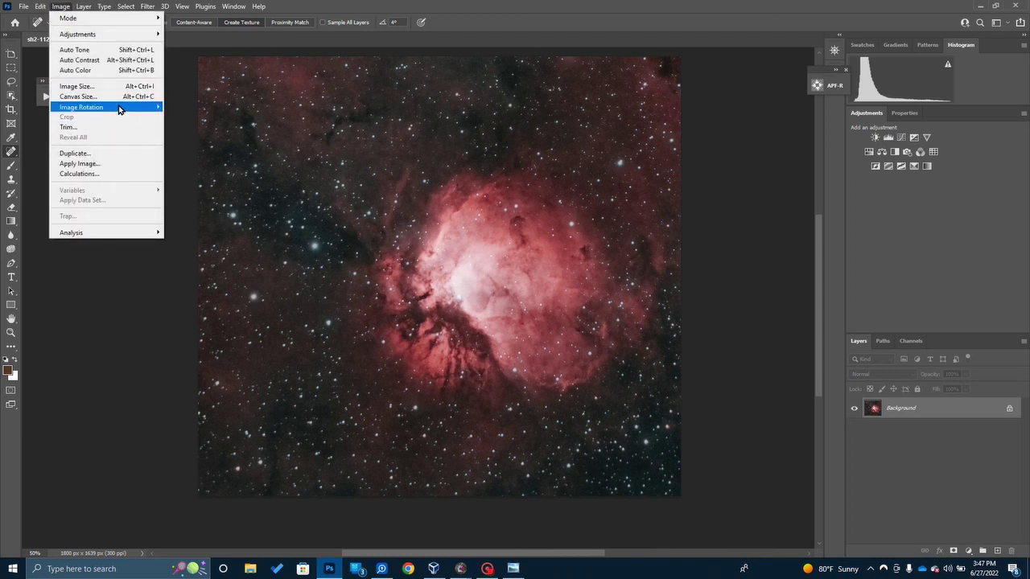
{"action": "mouse_move", "coordinate": [144, 108]}
{"action": "left_click", "coordinate": [183, 119]}
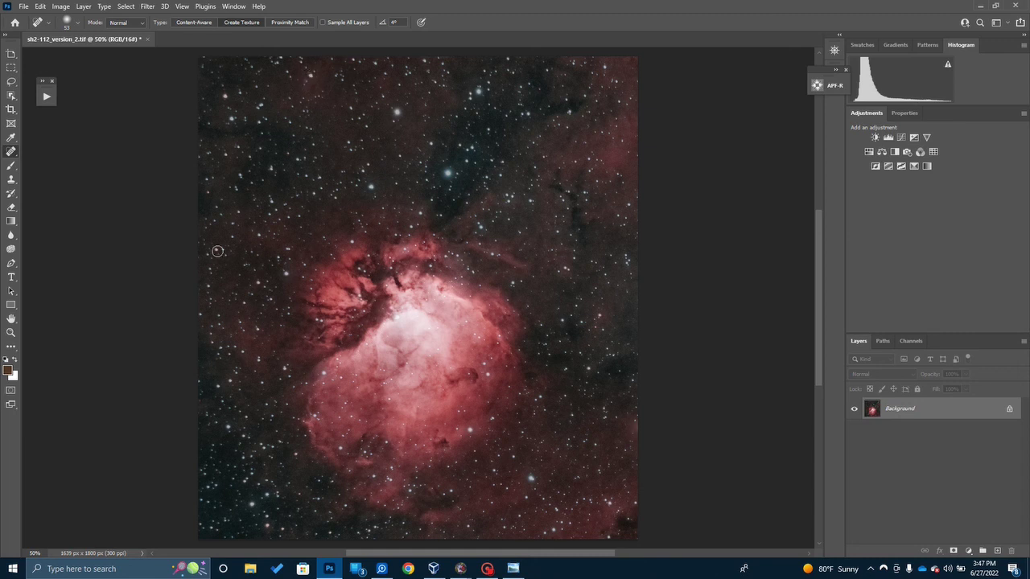
{"action": "mouse_move", "coordinate": [484, 573]}
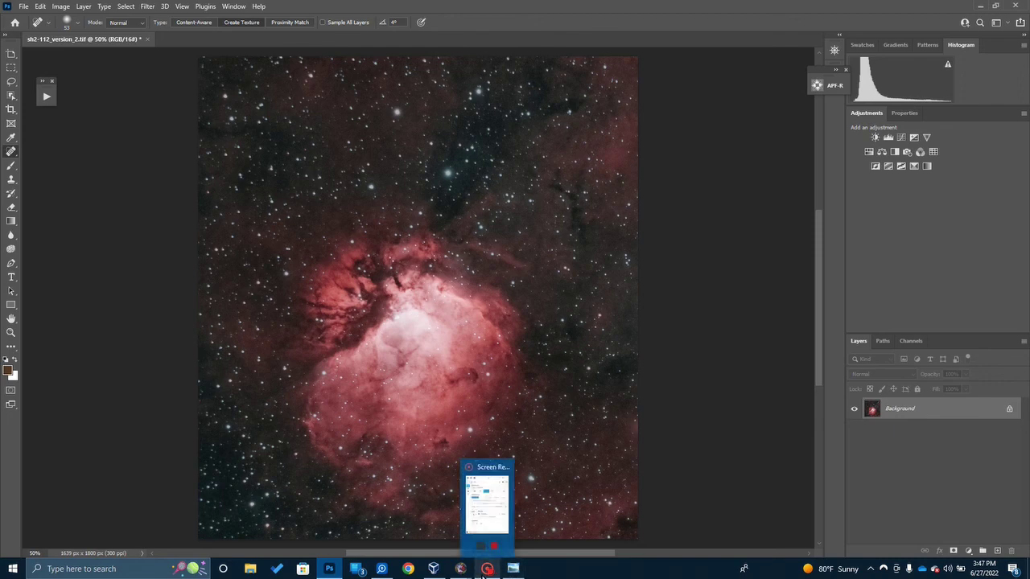
Bring up the 'Imaging Markarian's Chain' YouTube page and scroll to its title
{"action": "left_click", "coordinate": [487, 570]}
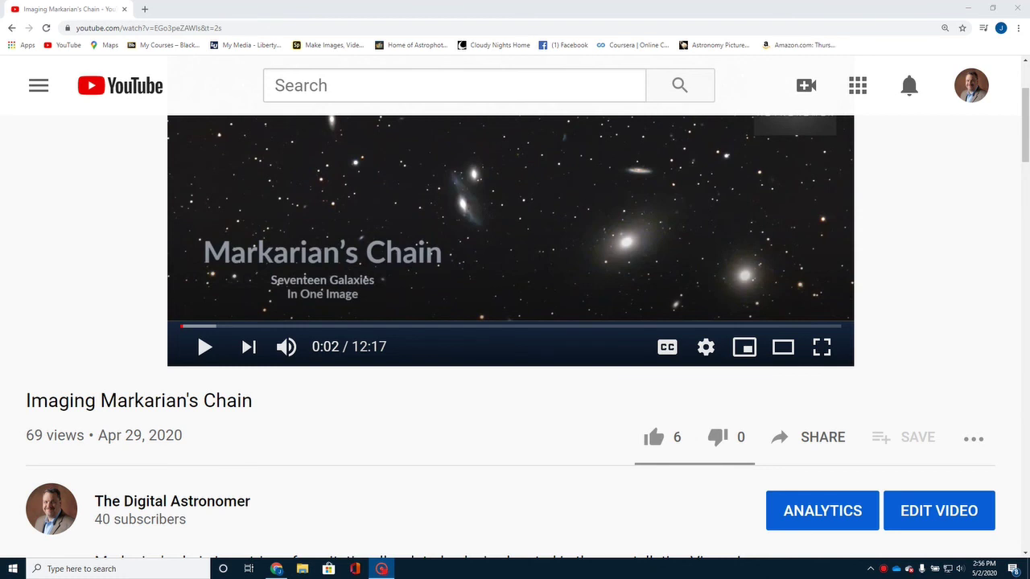
{"action": "scroll", "coordinate": [101, 221], "scroll_direction": "up", "scroll_amount": 1}
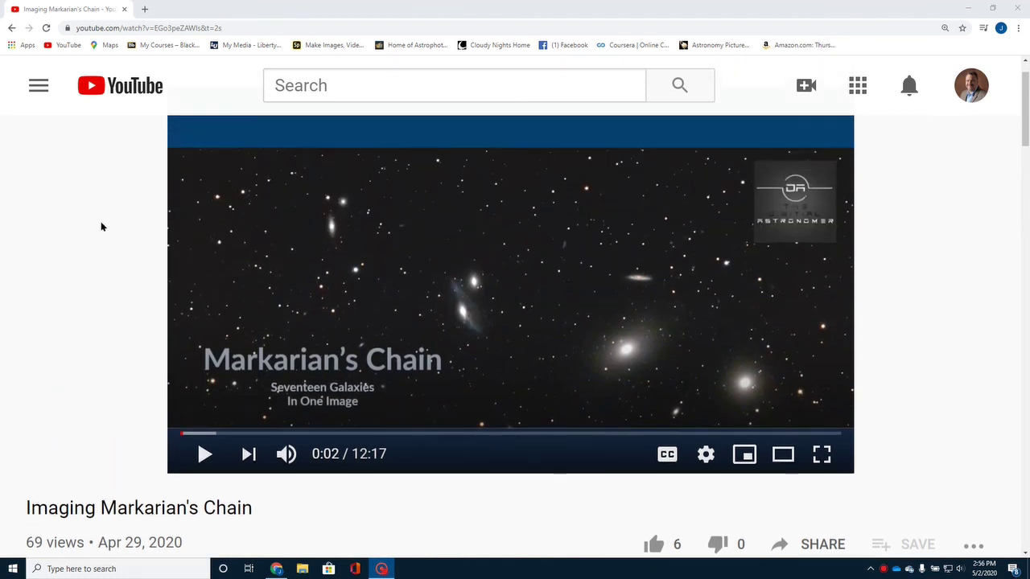
{"action": "scroll", "coordinate": [101, 227], "scroll_direction": "up", "scroll_amount": 1}
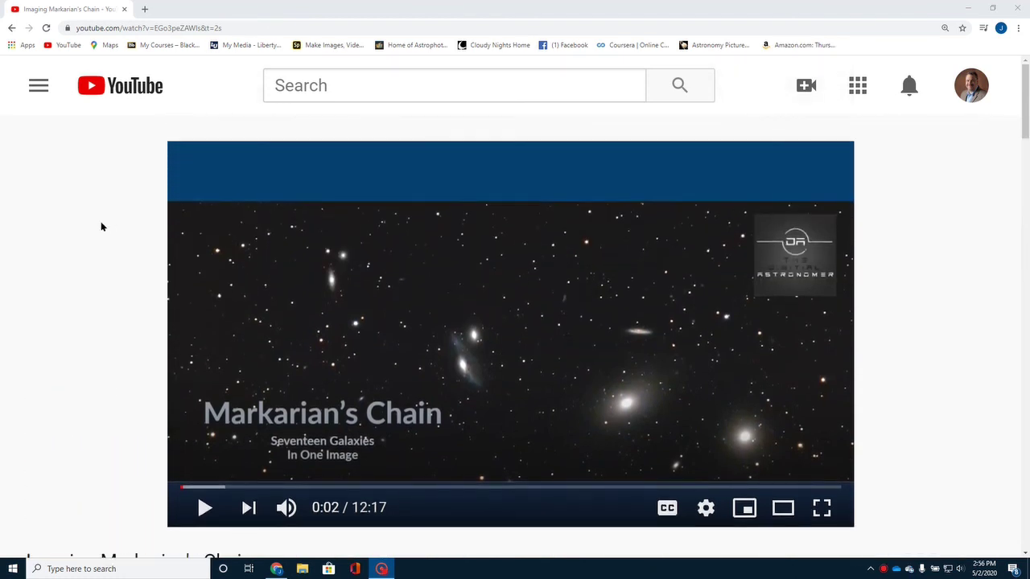
{"action": "scroll", "coordinate": [101, 226], "scroll_direction": "down", "scroll_amount": 3}
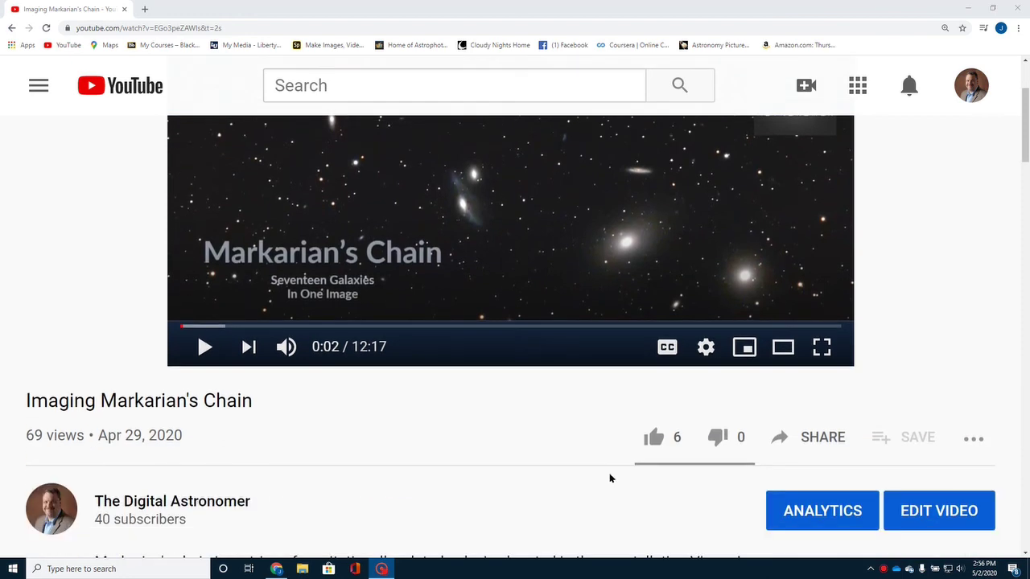